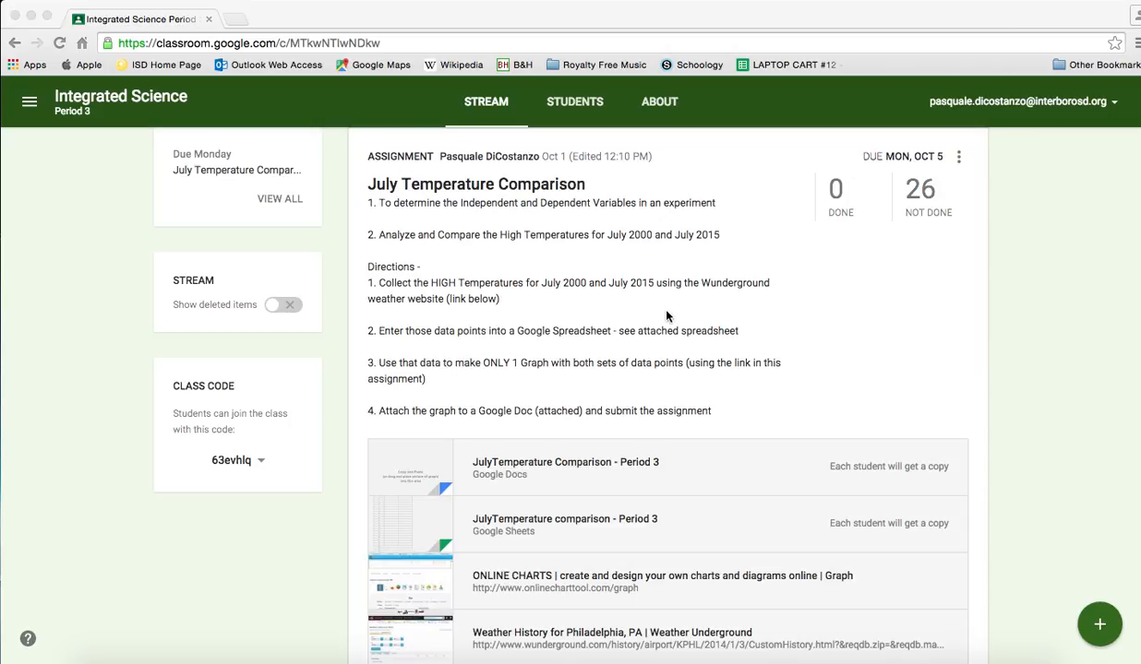
- Open the July temperature comparison spreadsheet and the Weather Underground history for Philadelphia from the assignment's attachments
scroll(655, 328, down, 2)
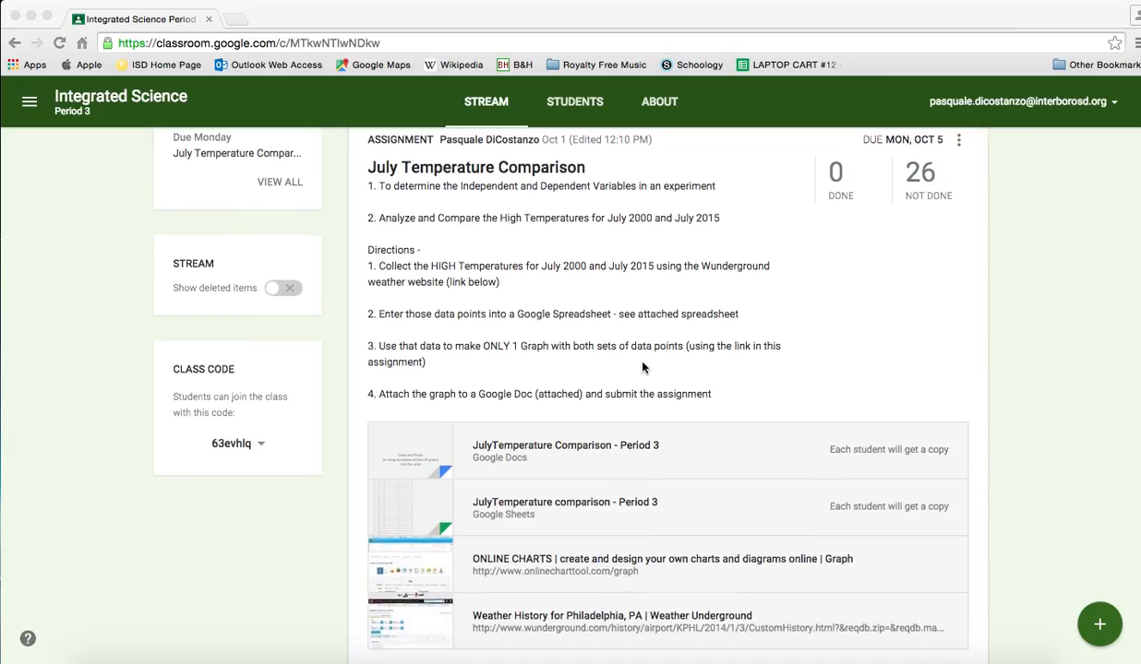
scroll(570, 490, down, 1)
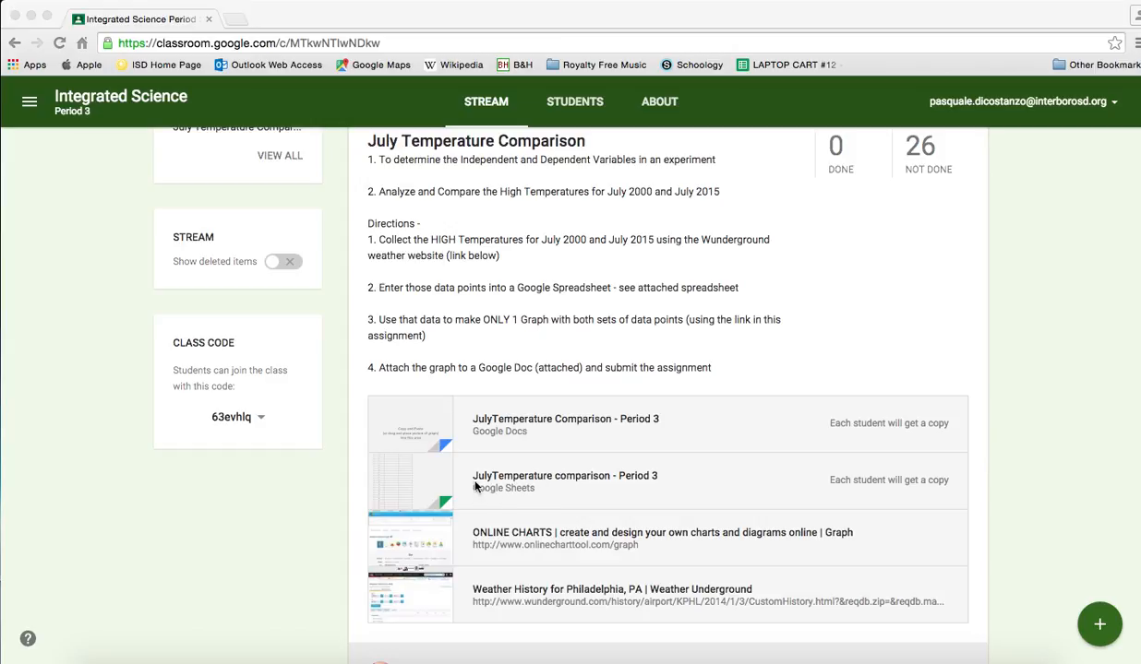
click(526, 483)
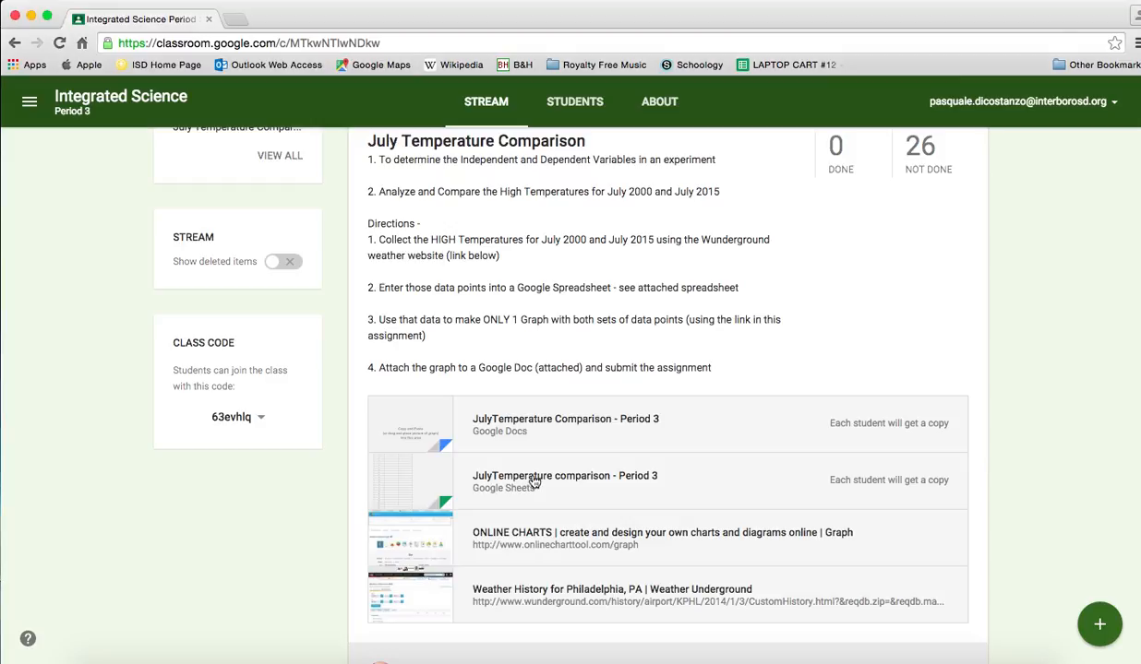
click(590, 407)
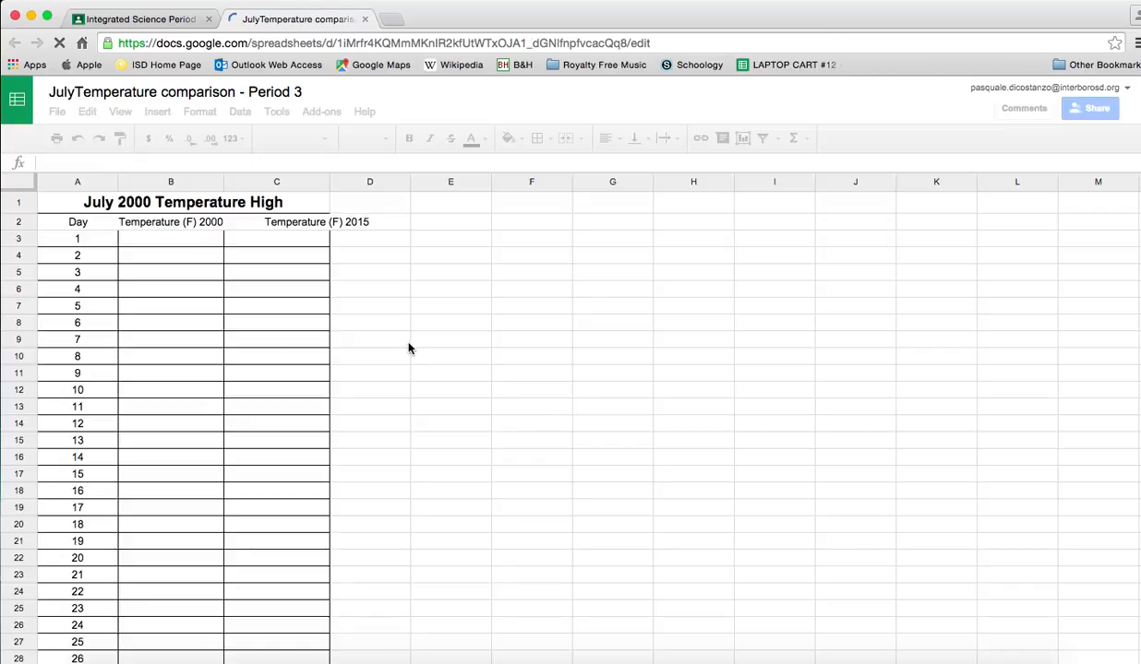
click(130, 20)
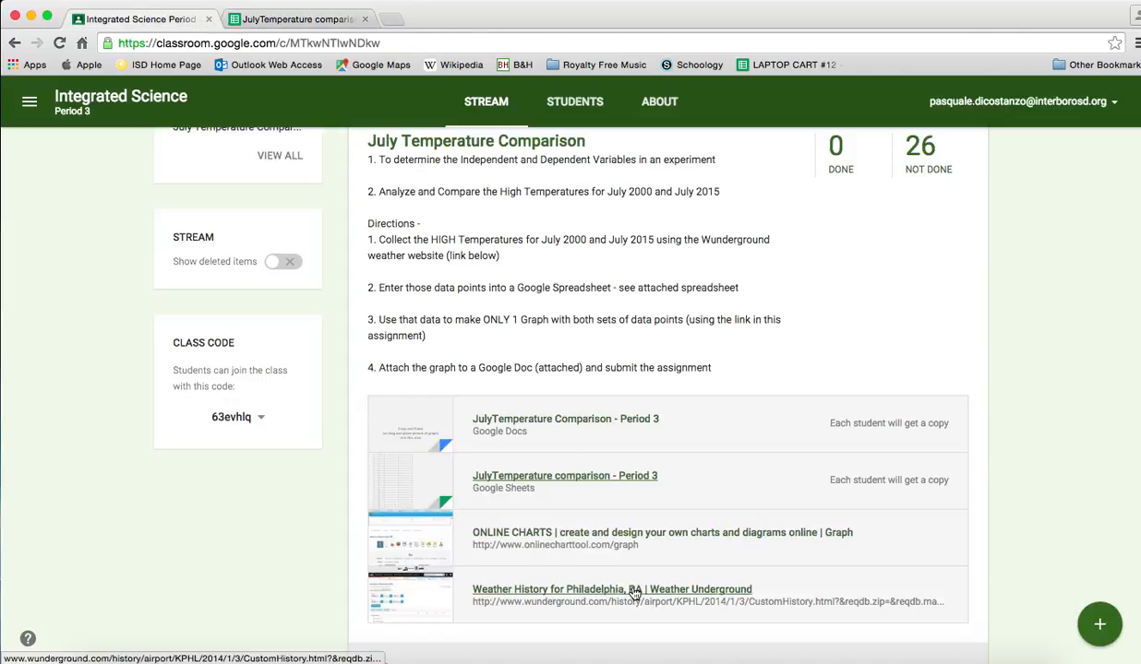
click(585, 596)
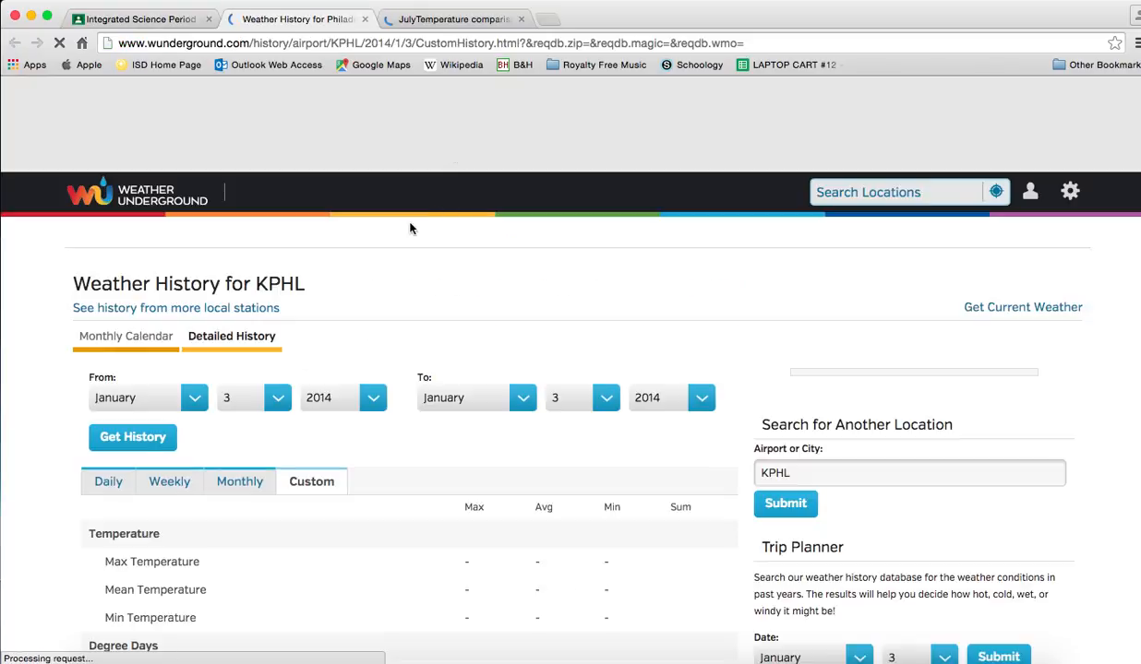
- Set the start date of the custom weather history to July 1, 2000
click(194, 400)
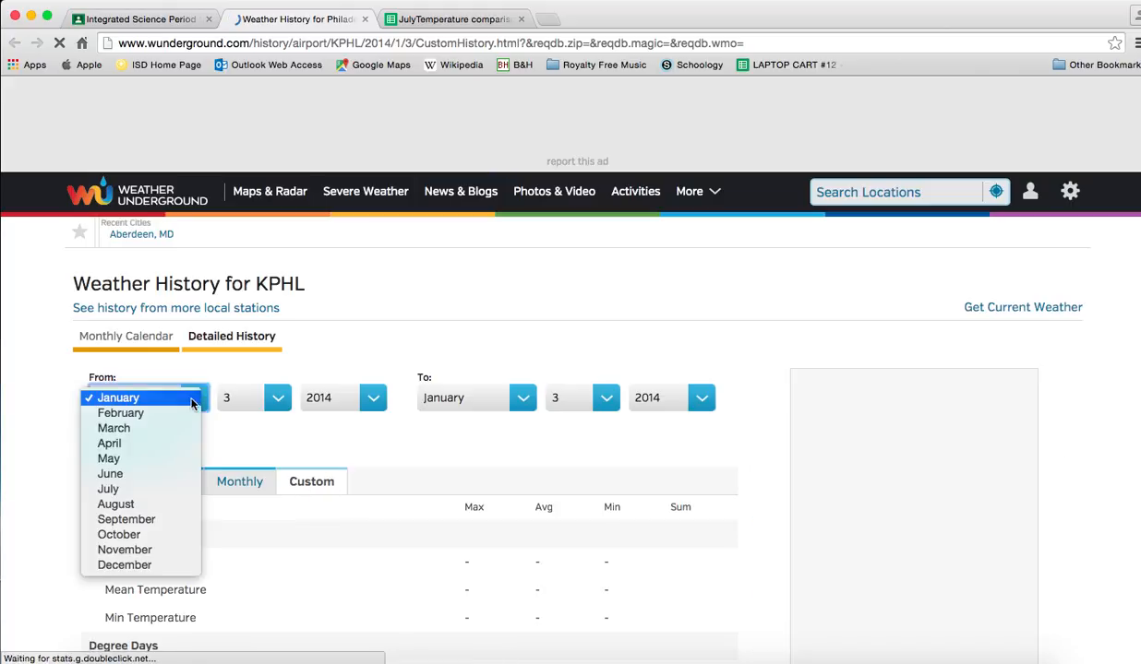
click(185, 490)
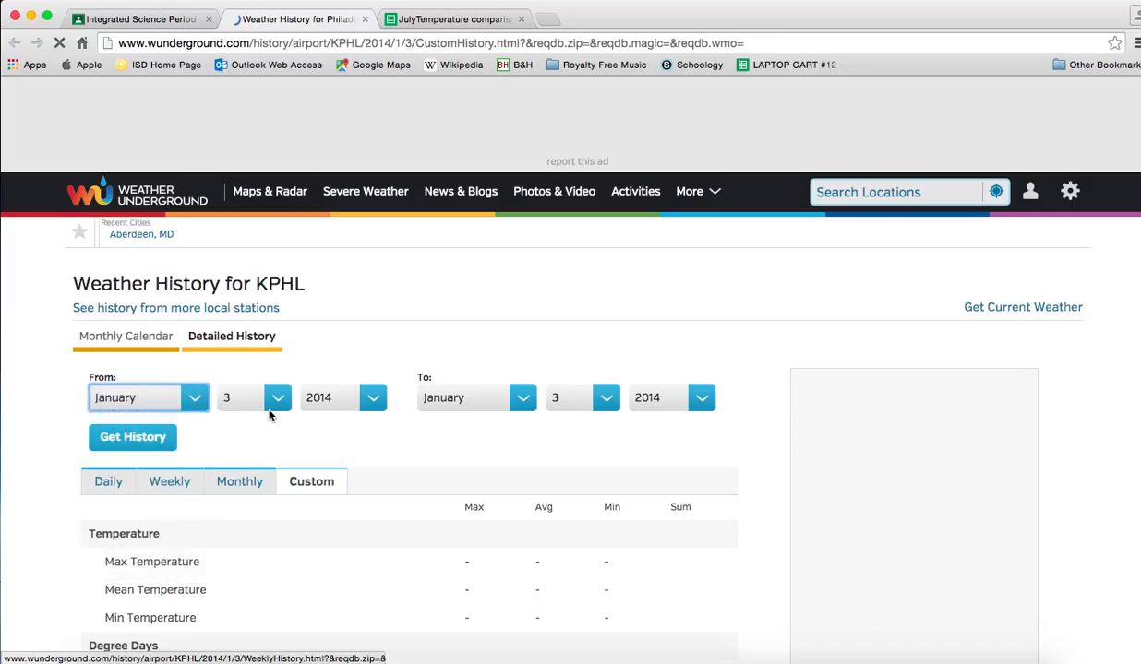
click(275, 404)
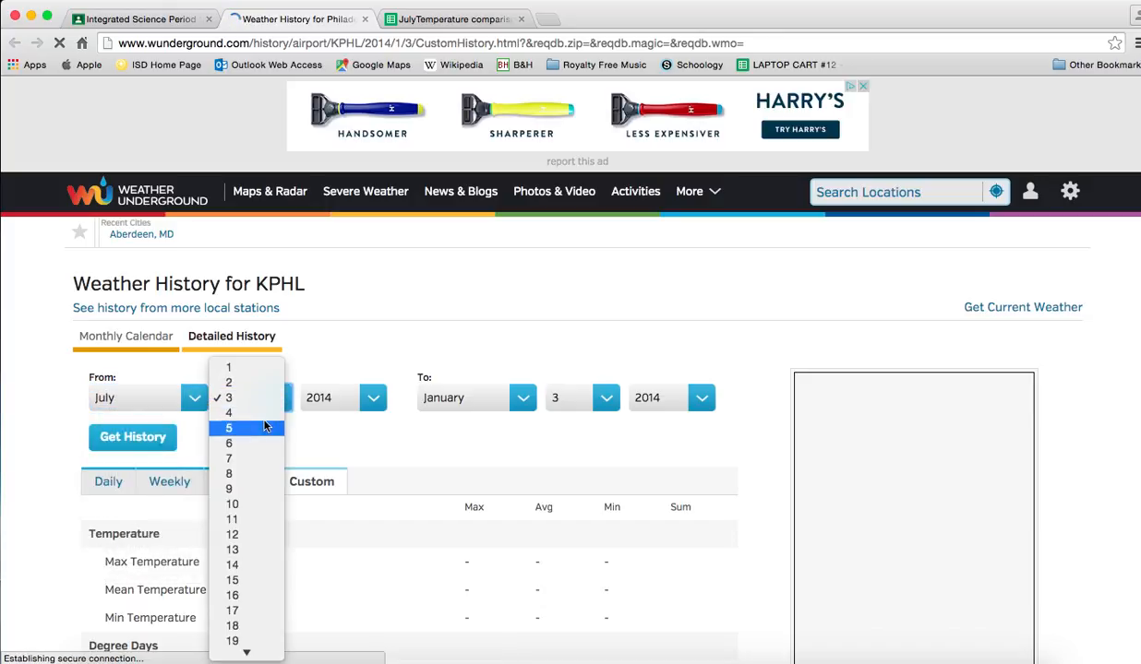
click(259, 371)
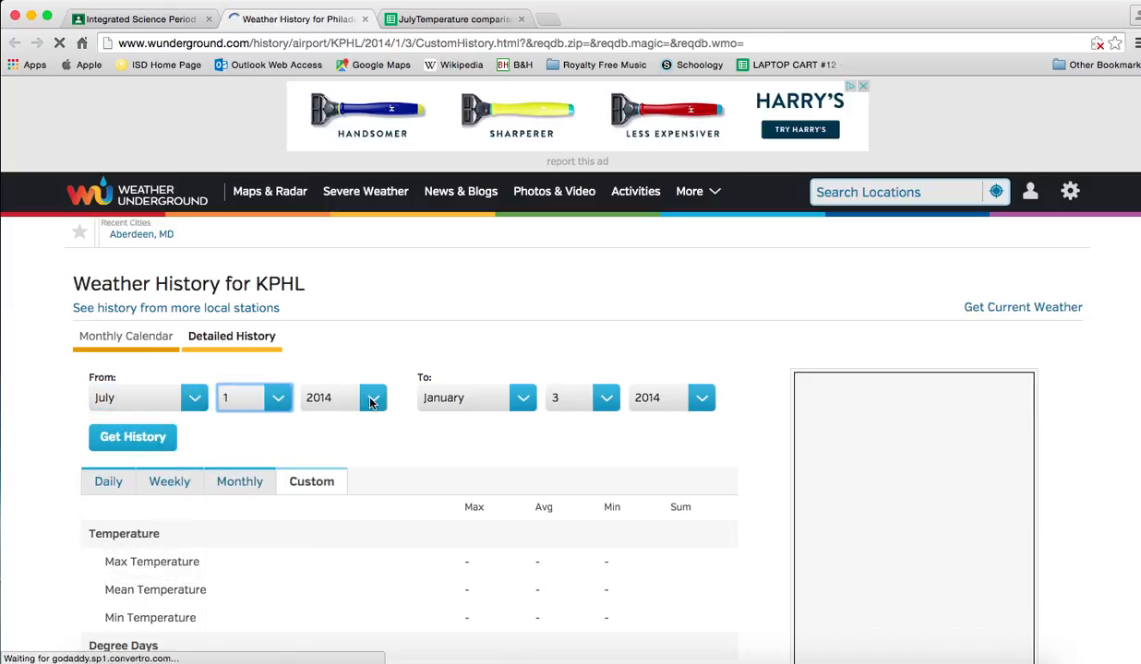
click(372, 399)
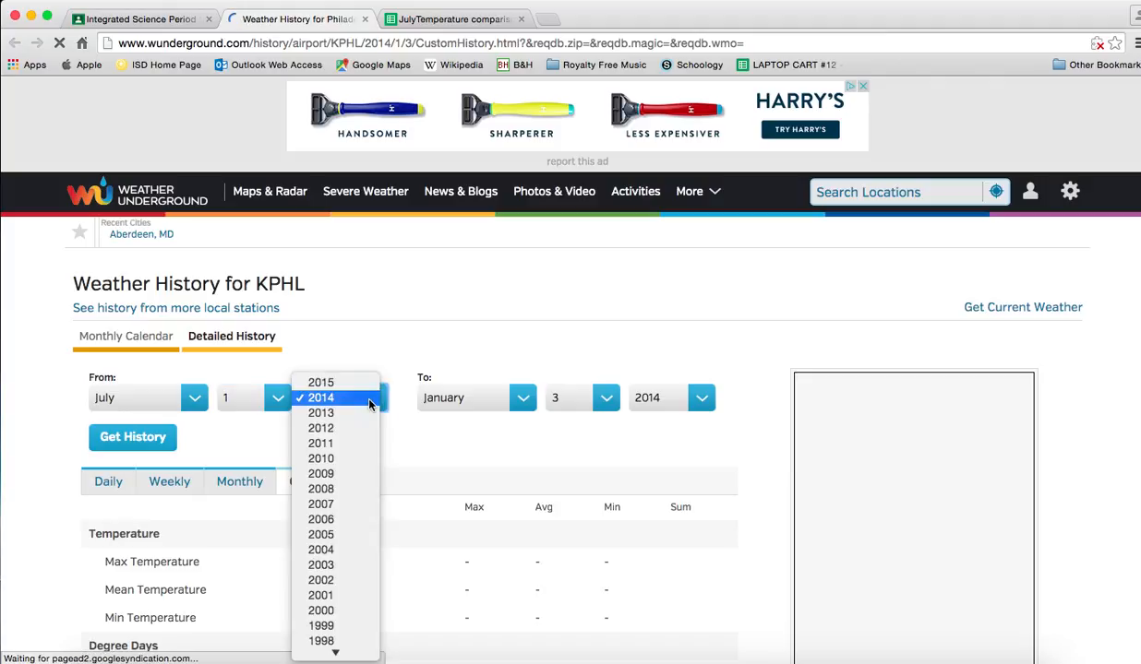
click(325, 613)
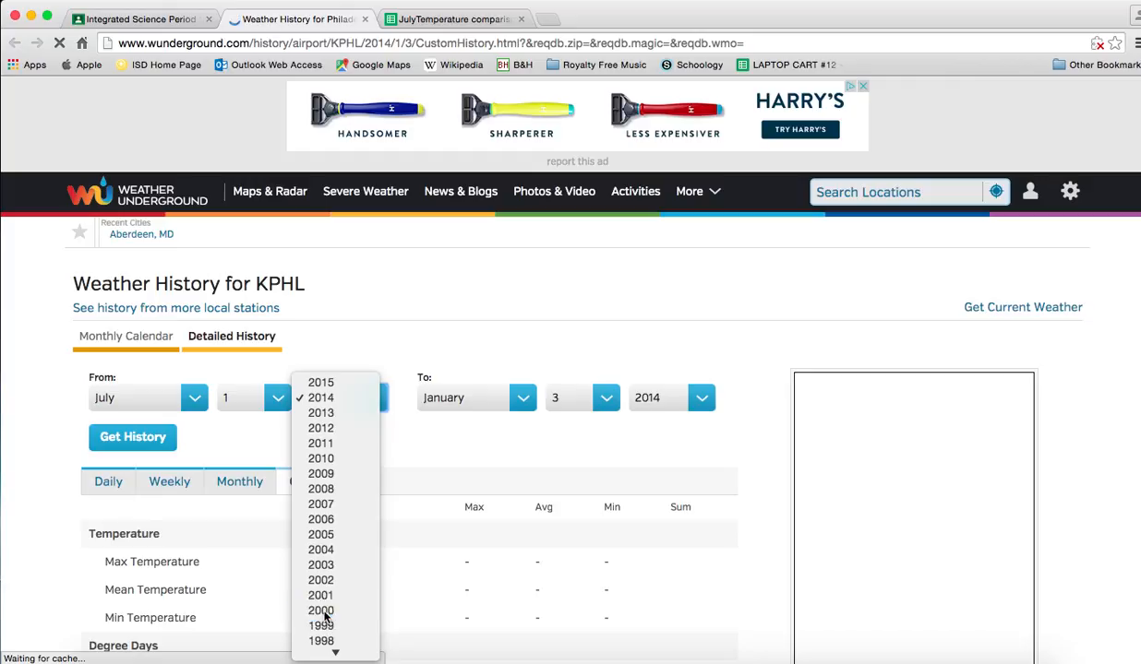
- Set the end date of the custom weather history to July 31, 2000
click(523, 398)
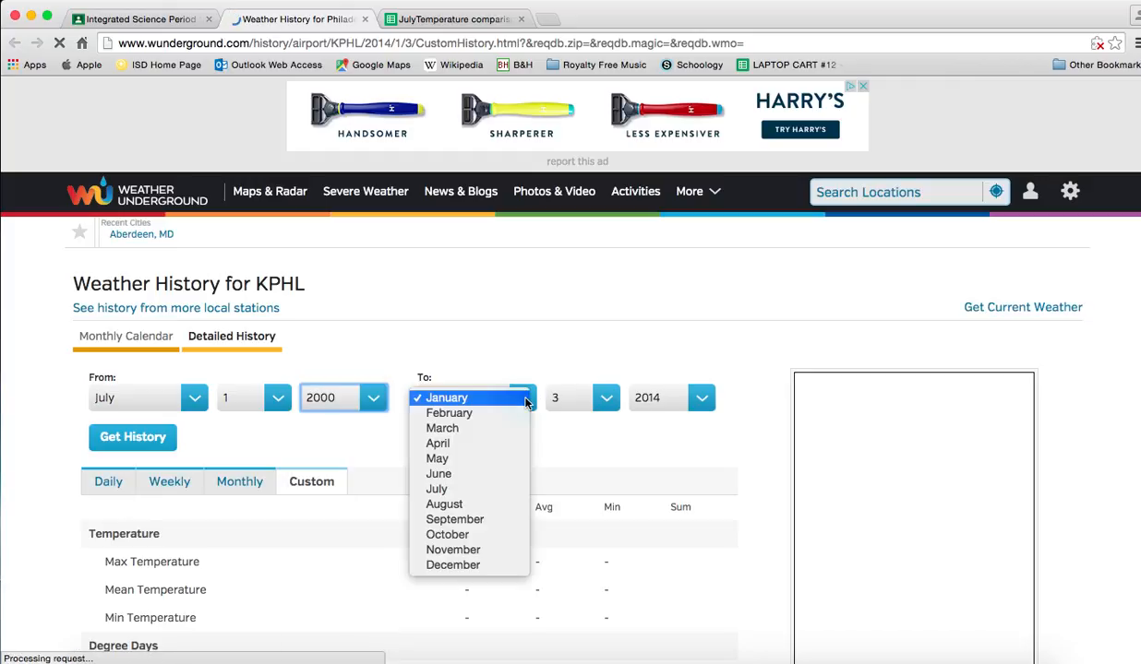
click(499, 486)
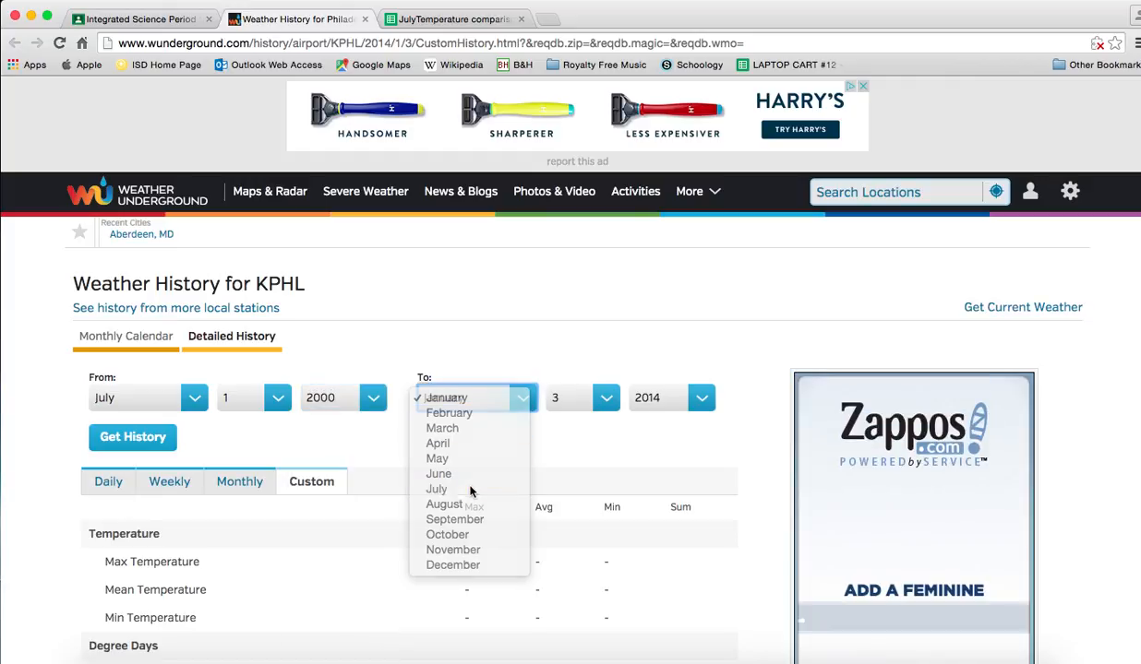
click(604, 398)
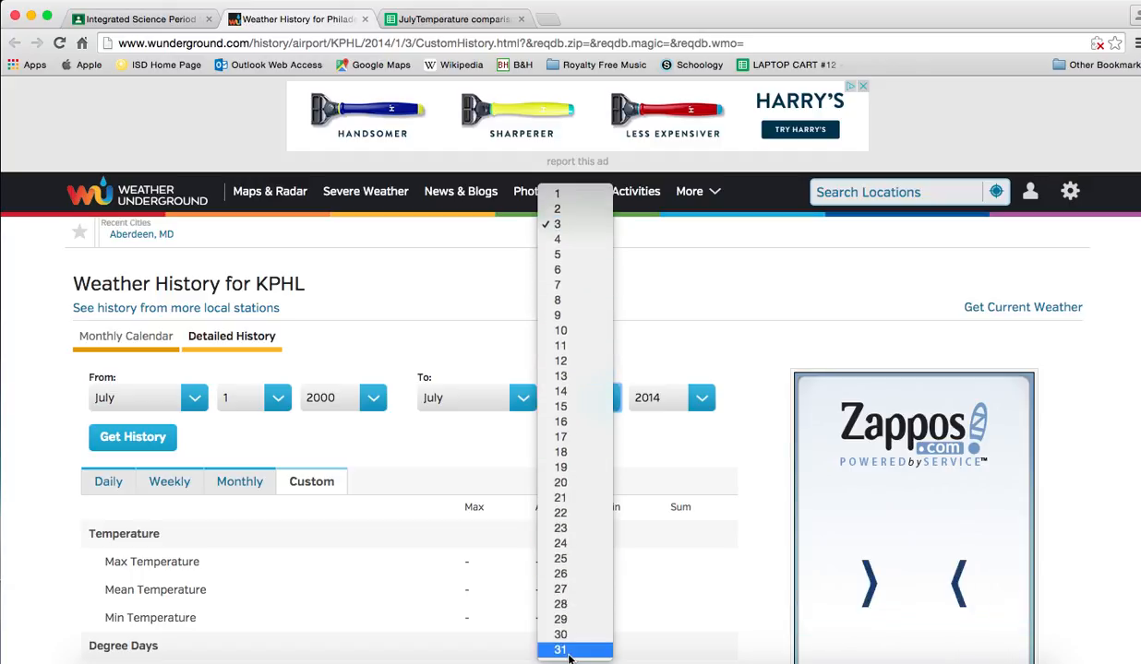
click(569, 651)
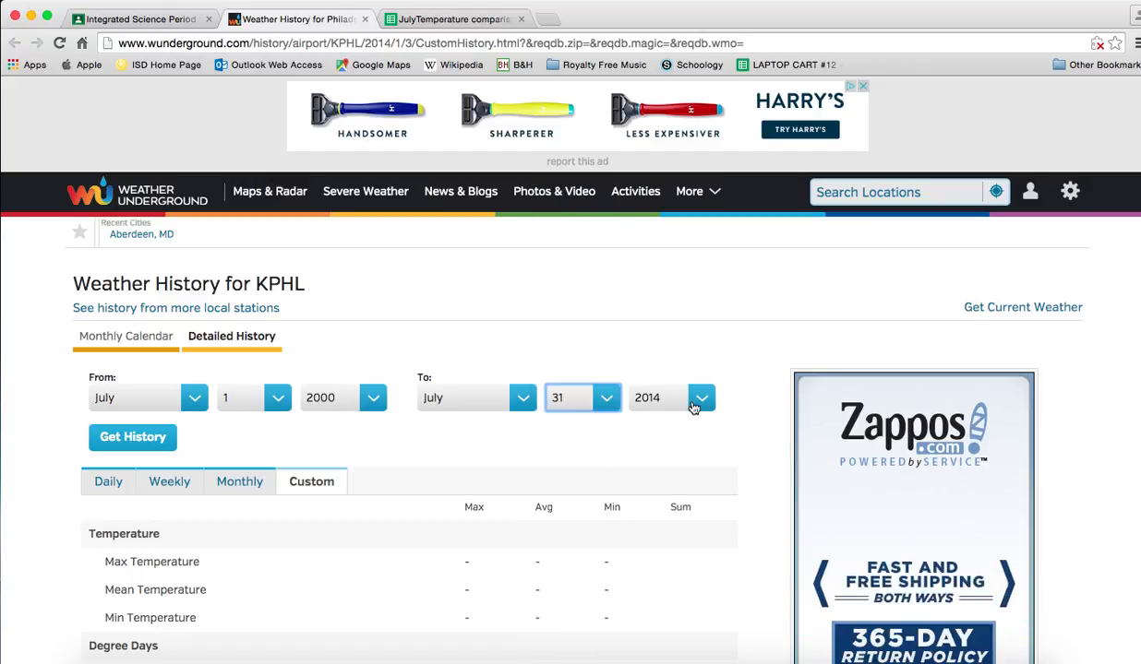
click(694, 404)
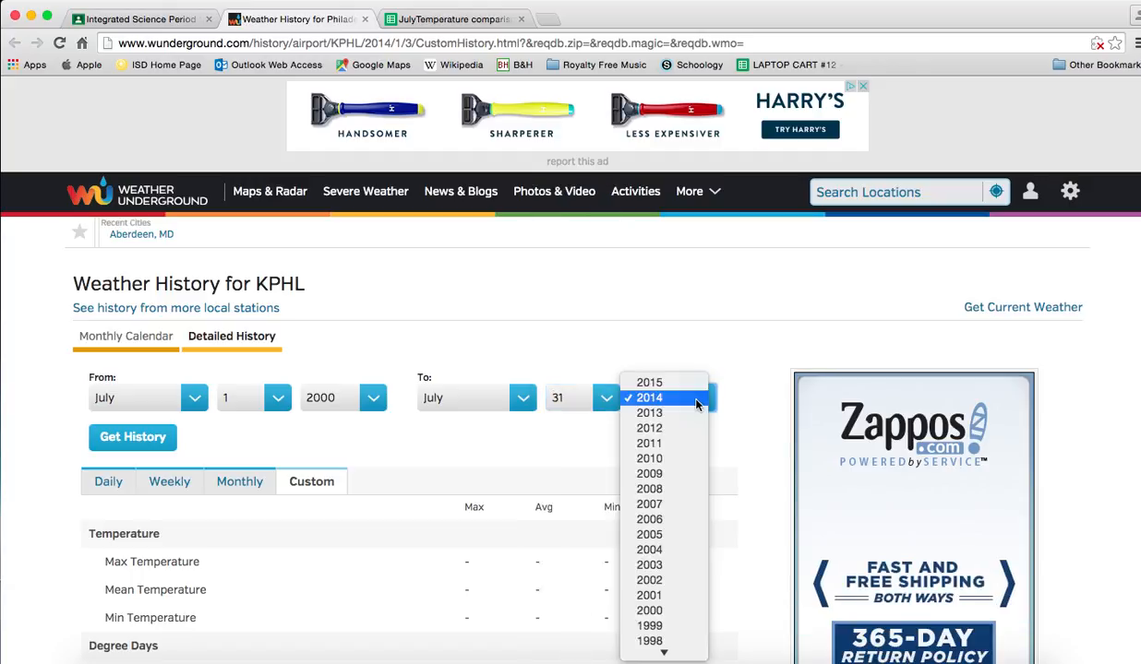
click(662, 613)
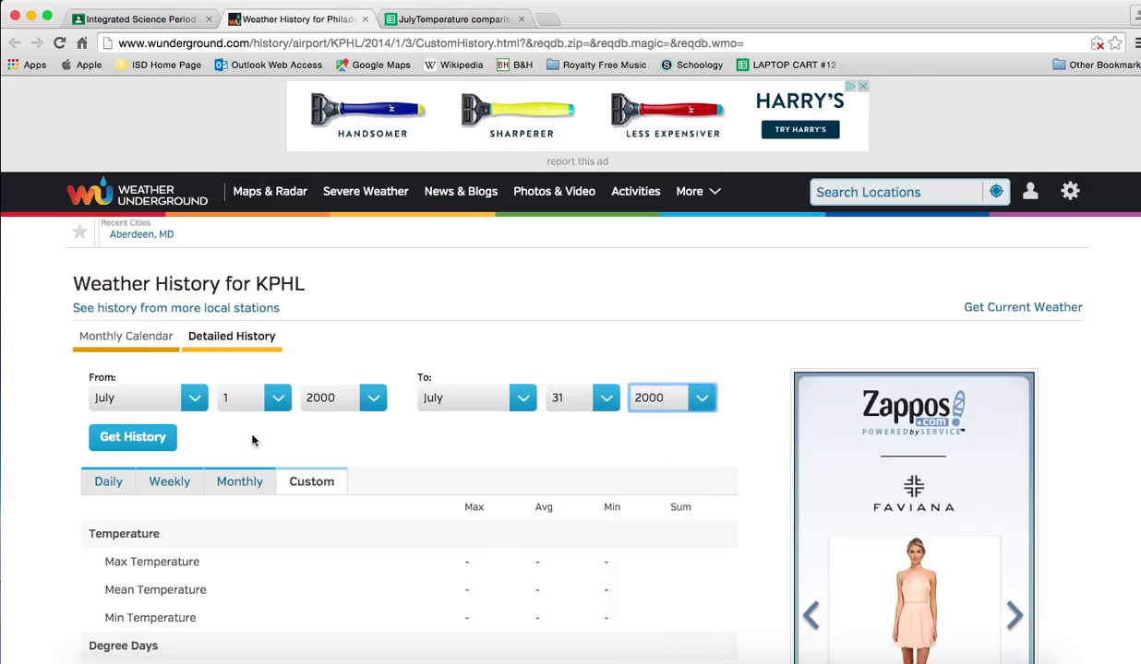
- Retrieve the weather history for the chosen dates and bring up the daily Weather History & Observations table
click(138, 439)
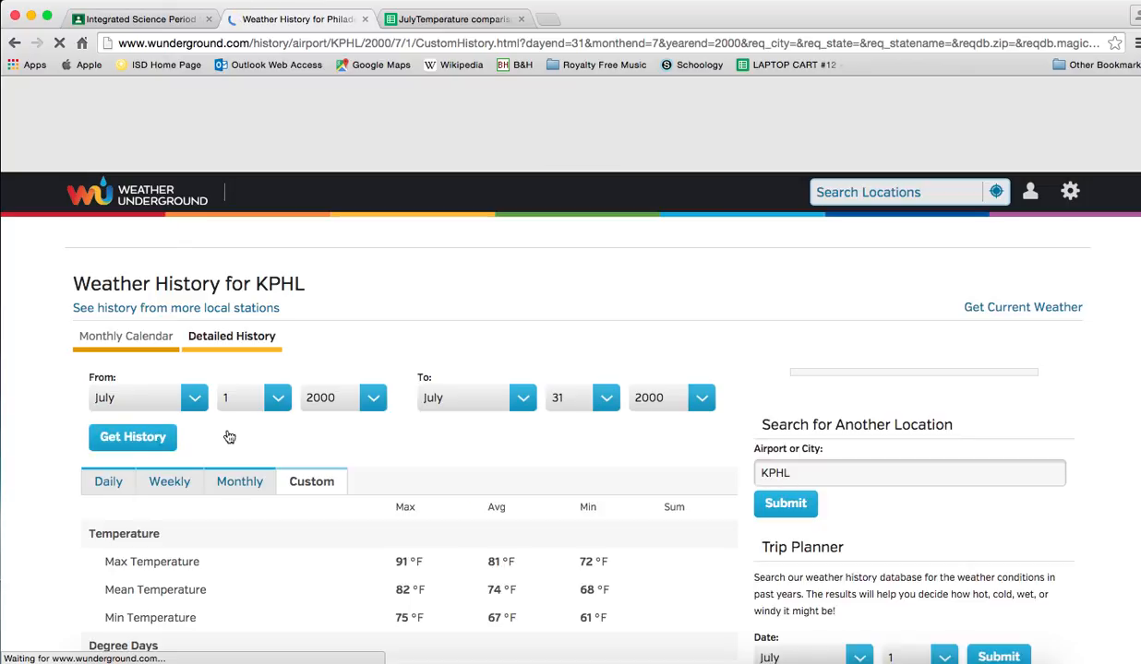
scroll(1103, 306, down, 5)
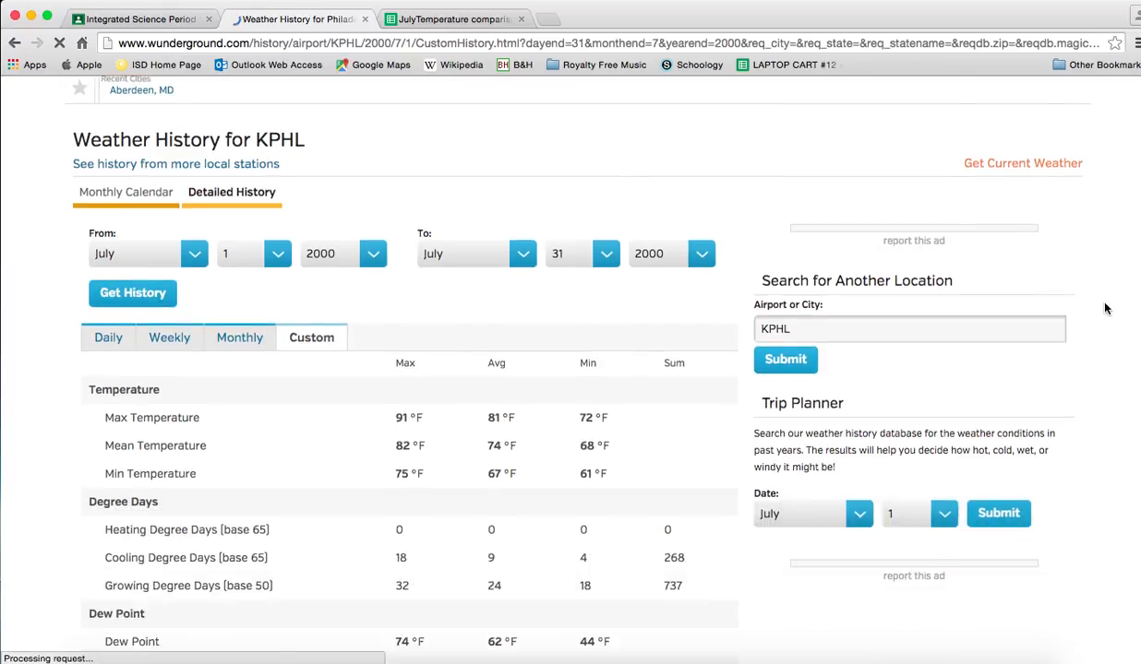
scroll(1107, 308, down, 3)
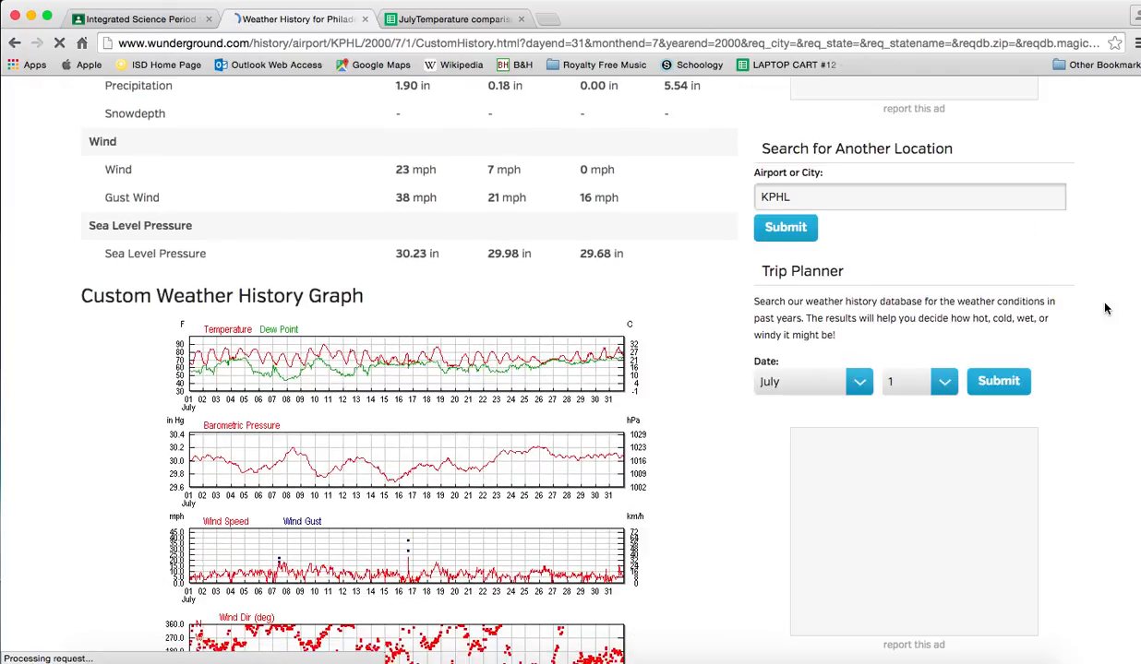
scroll(1106, 308, down, 5)
scroll(1106, 308, down, 5)
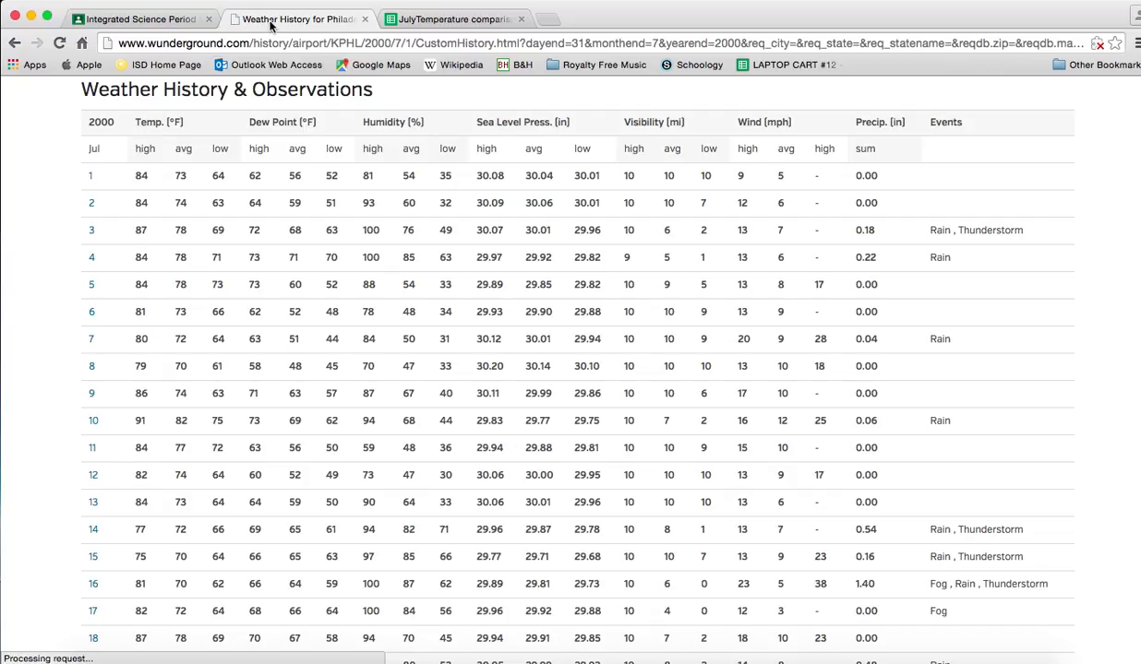
- Detach the weather history page and the temperature comparison spreadsheet into their own separate browser windows
drag(289, 22, 814, 46)
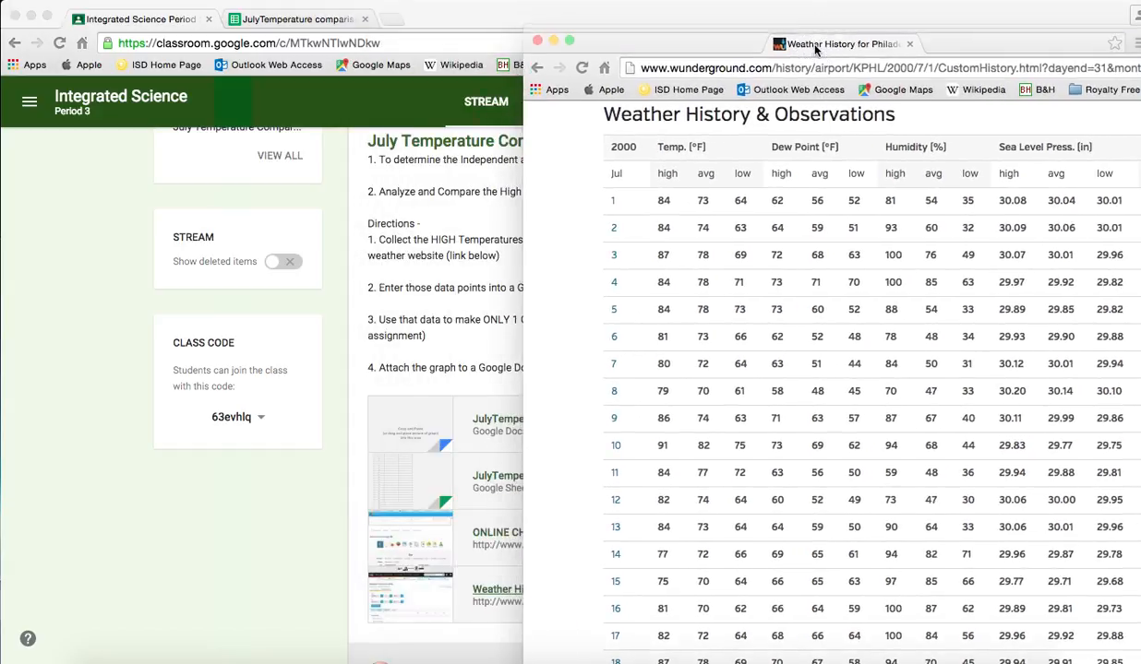
click(301, 24)
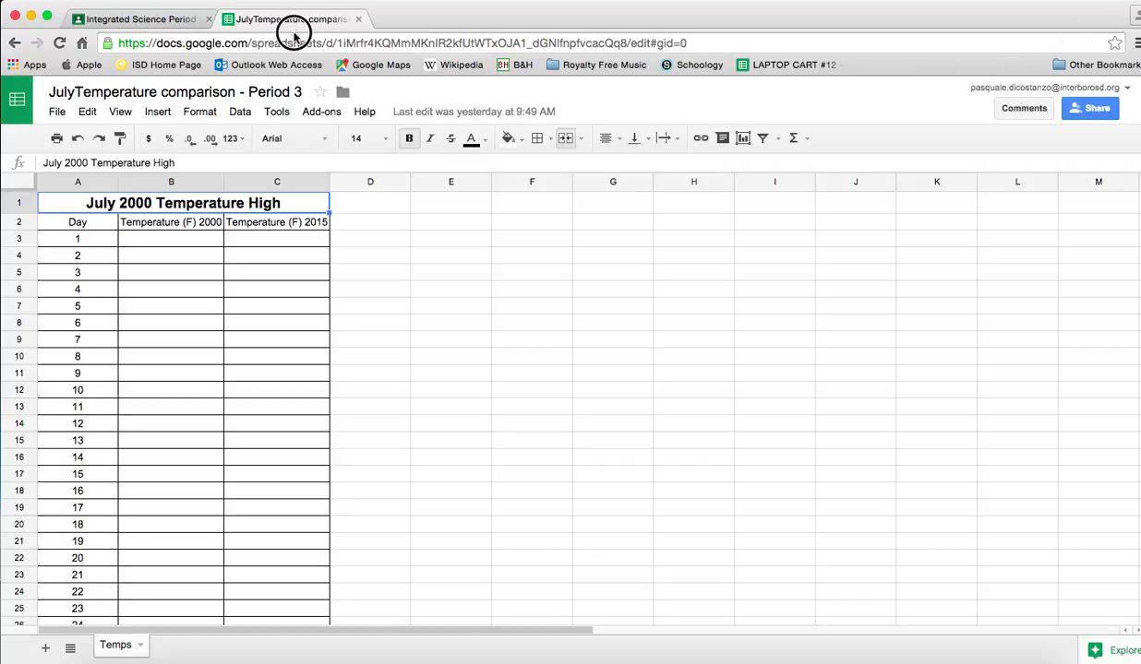
drag(289, 18, 297, 71)
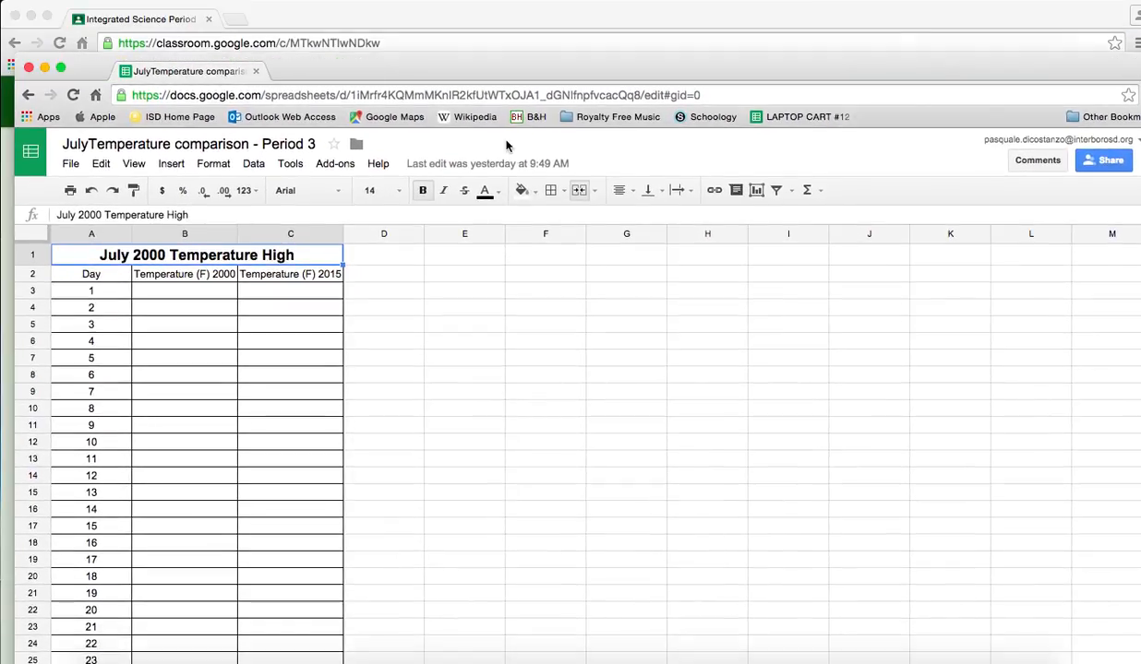
- Narrow the spreadsheet window to under half the screen width and place it along the screen's left side
click(1132, 359)
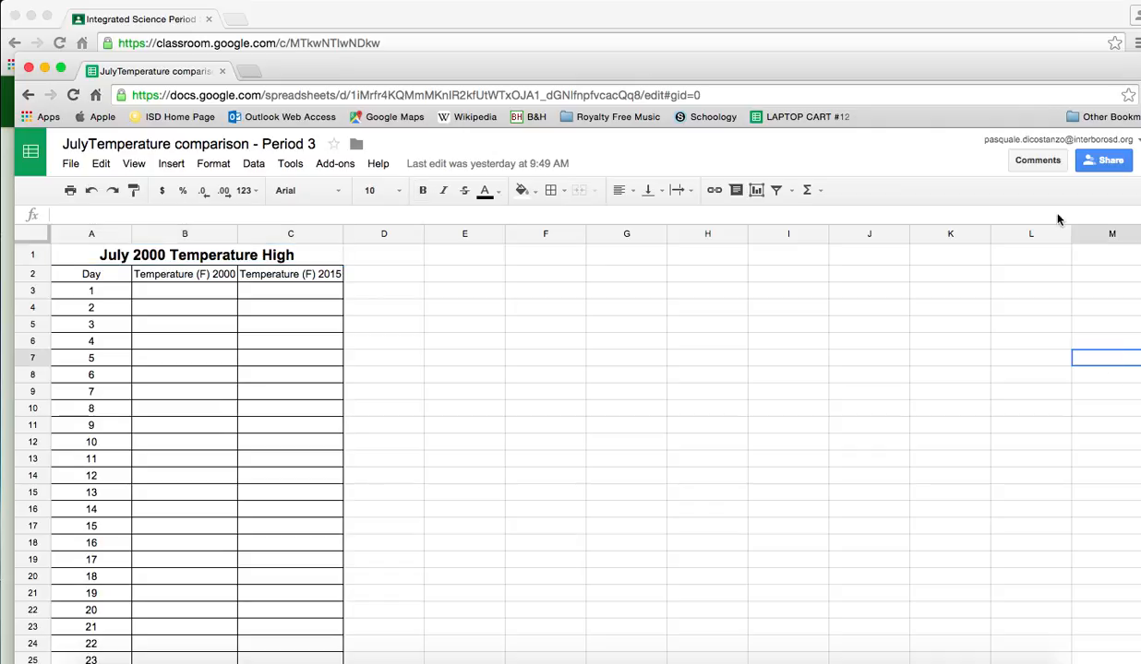
drag(1037, 81, 969, 77)
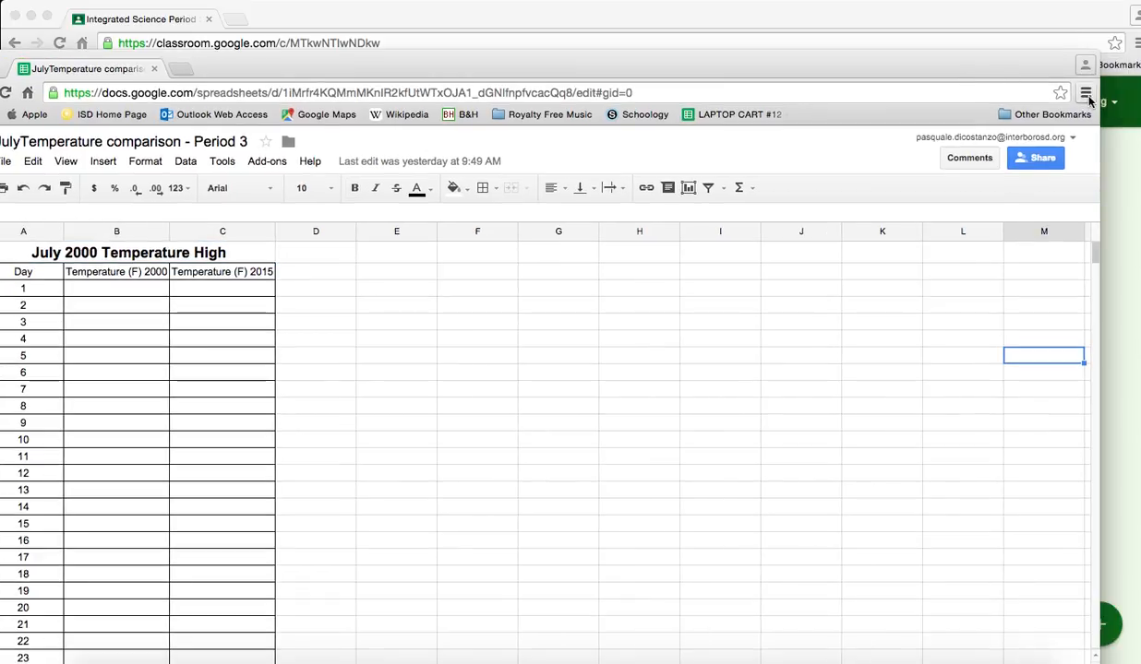
drag(1101, 104, 462, 147)
drag(399, 187, 399, 185)
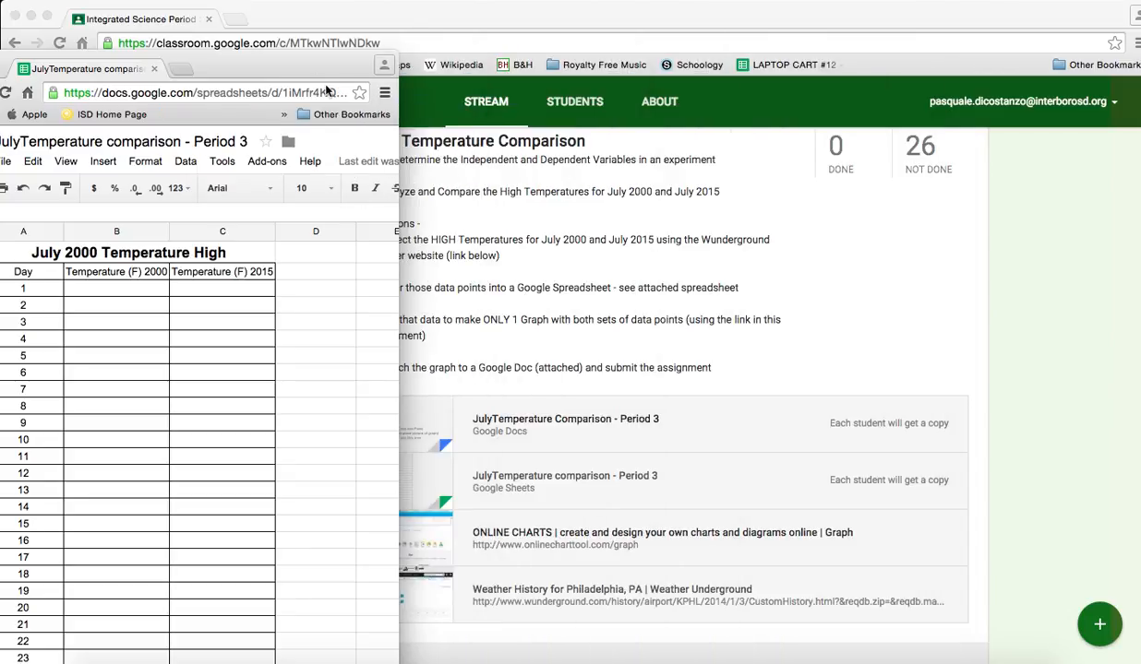
drag(324, 72, 399, 25)
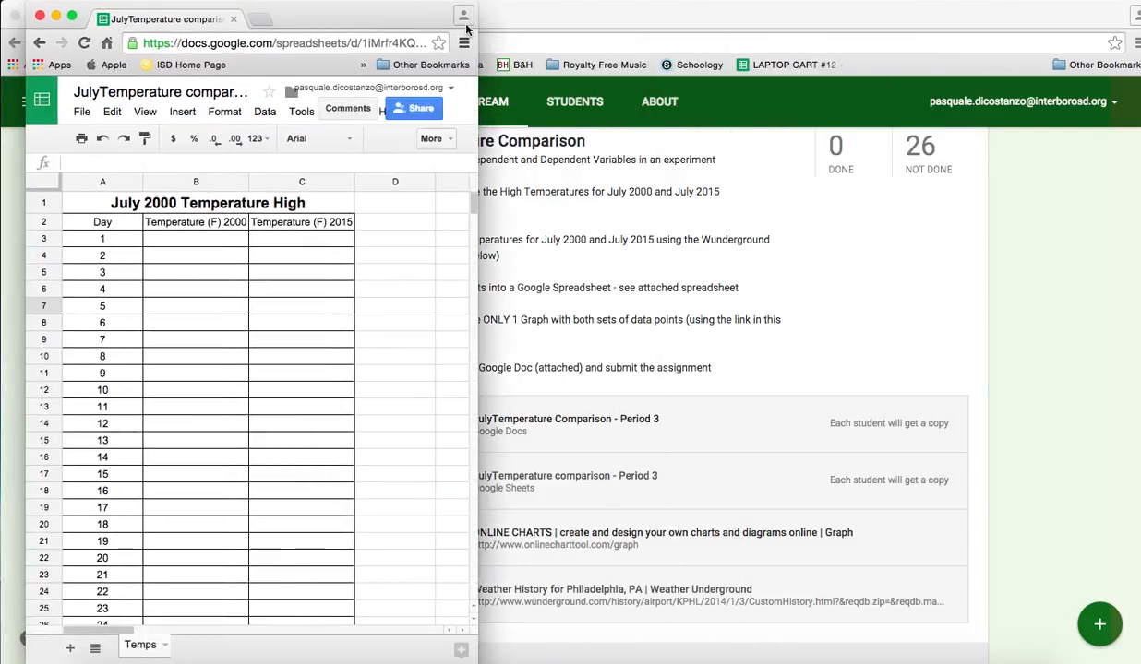
- Minimize the Classroom window and align the weather history window beside the spreadsheet window
click(548, 25)
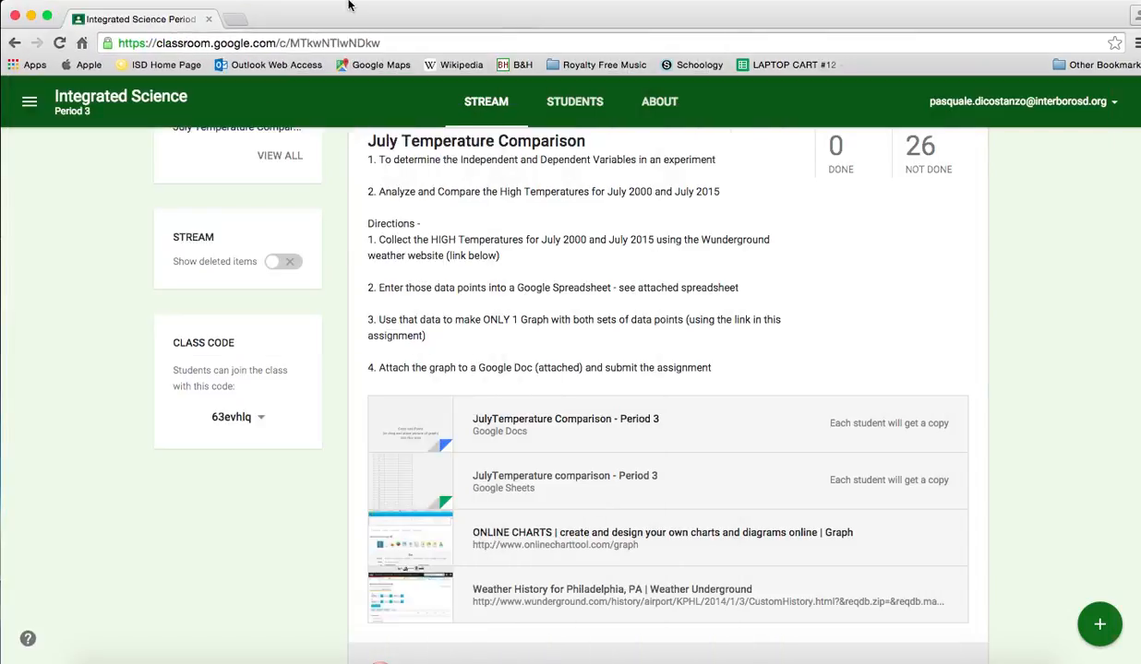
click(34, 17)
drag(808, 37, 766, 17)
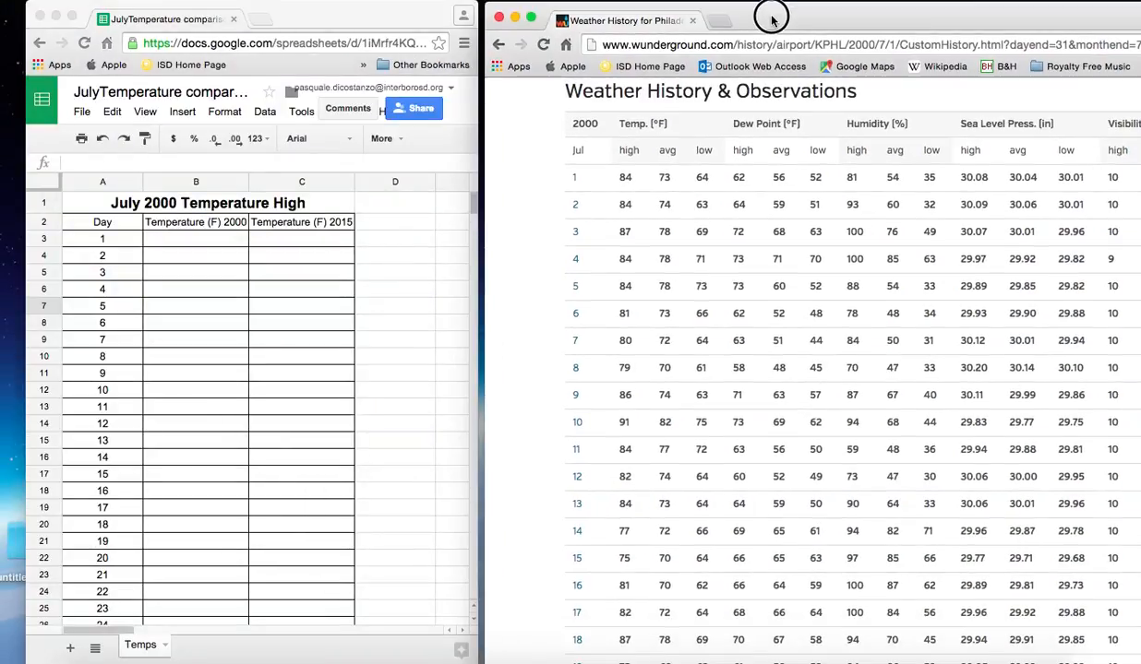
- Enter 84, 84, 87, 84 and 81 as the July 2000 high temperatures for days 1 to 5 in the spreadsheet
click(204, 240)
click(197, 242)
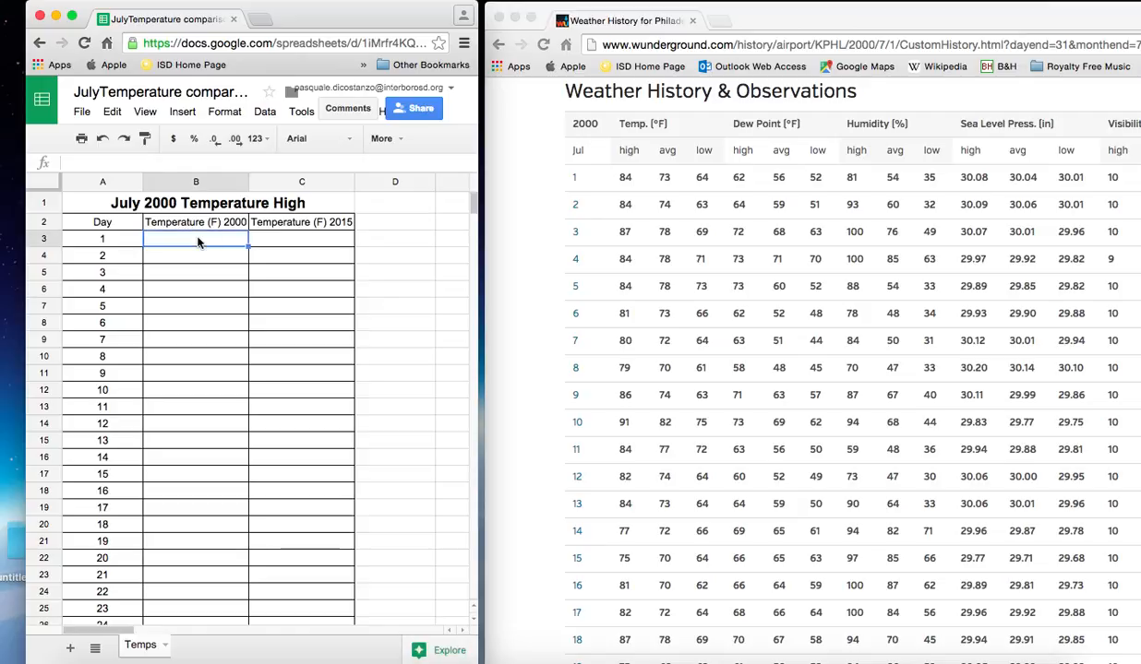
text(84)
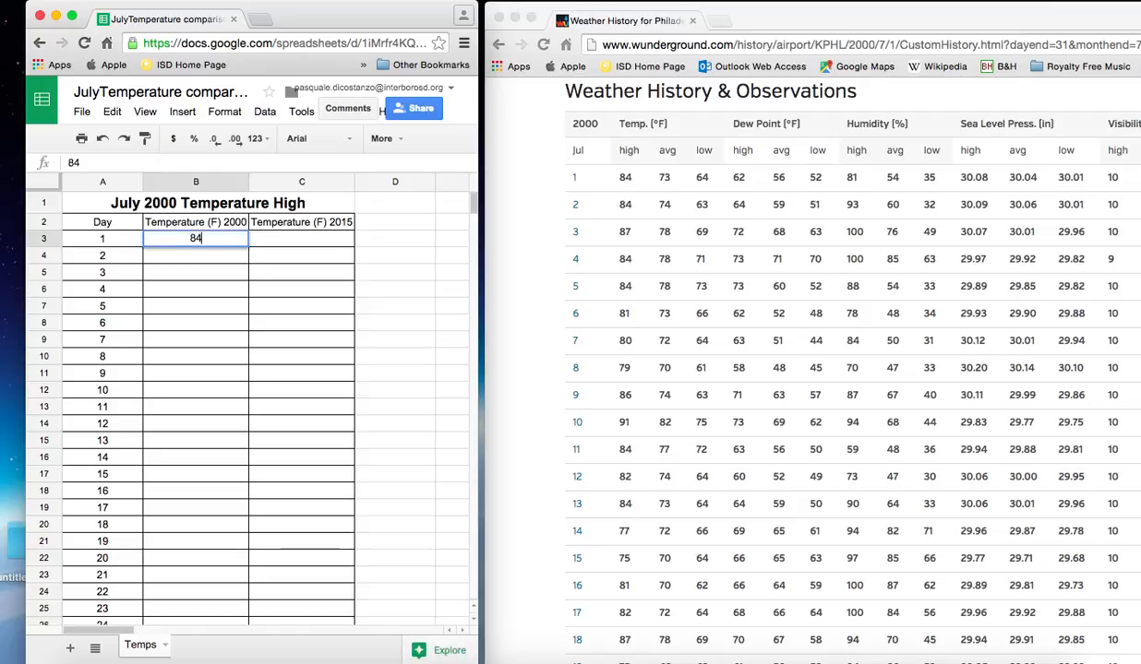
key(Return)
text(84)
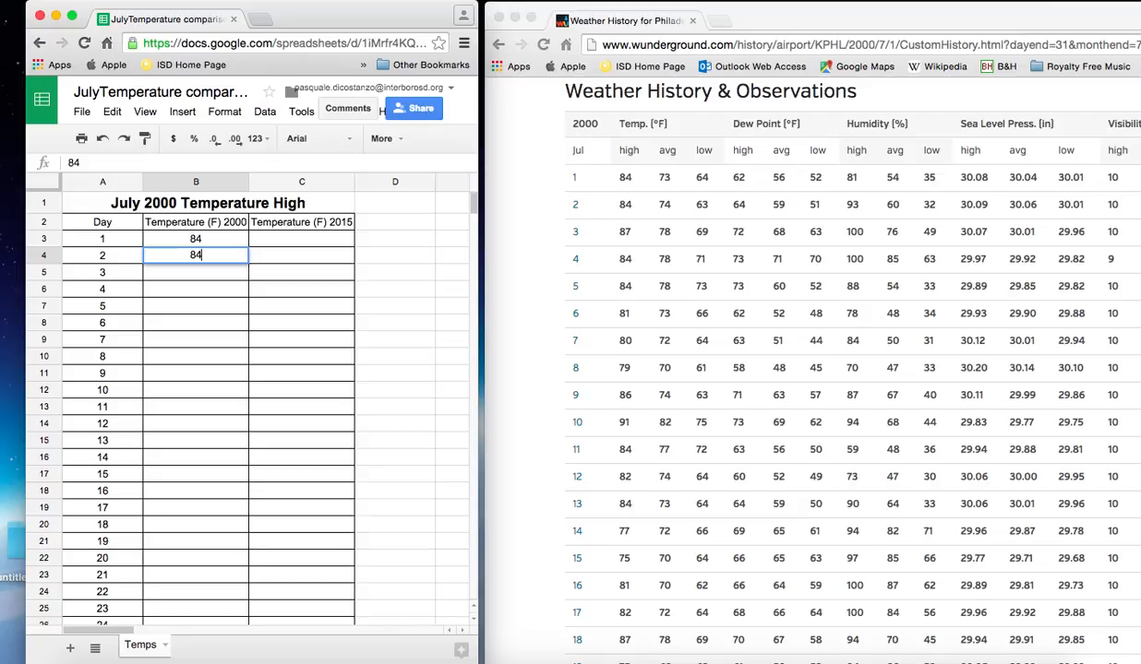
key(Return)
text(87)
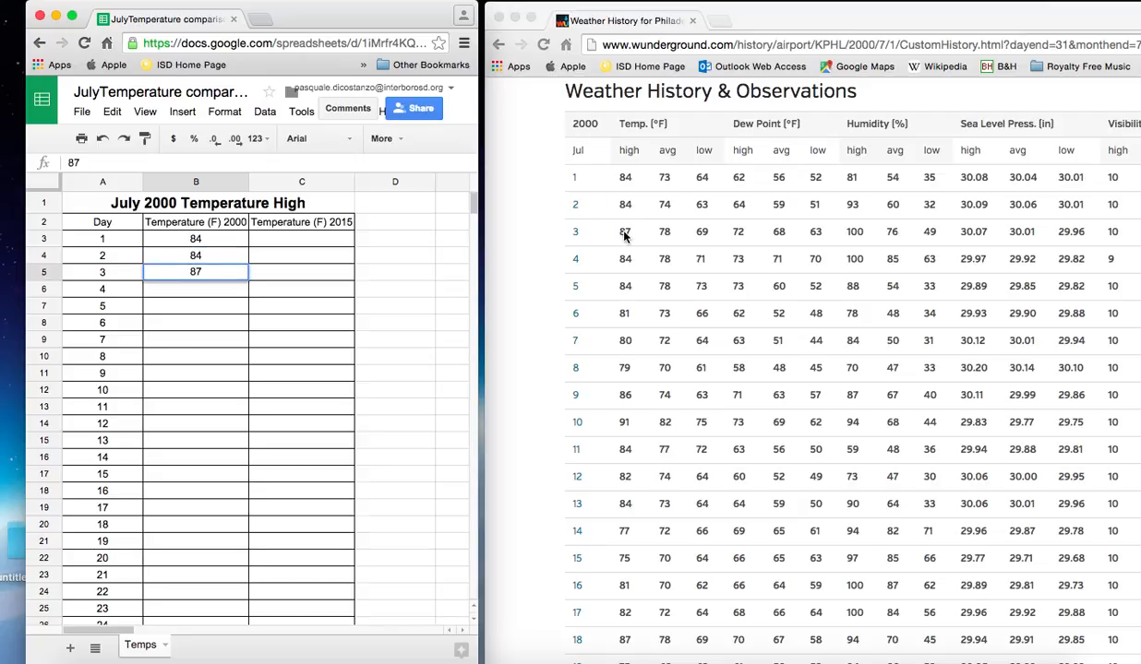
click(210, 290)
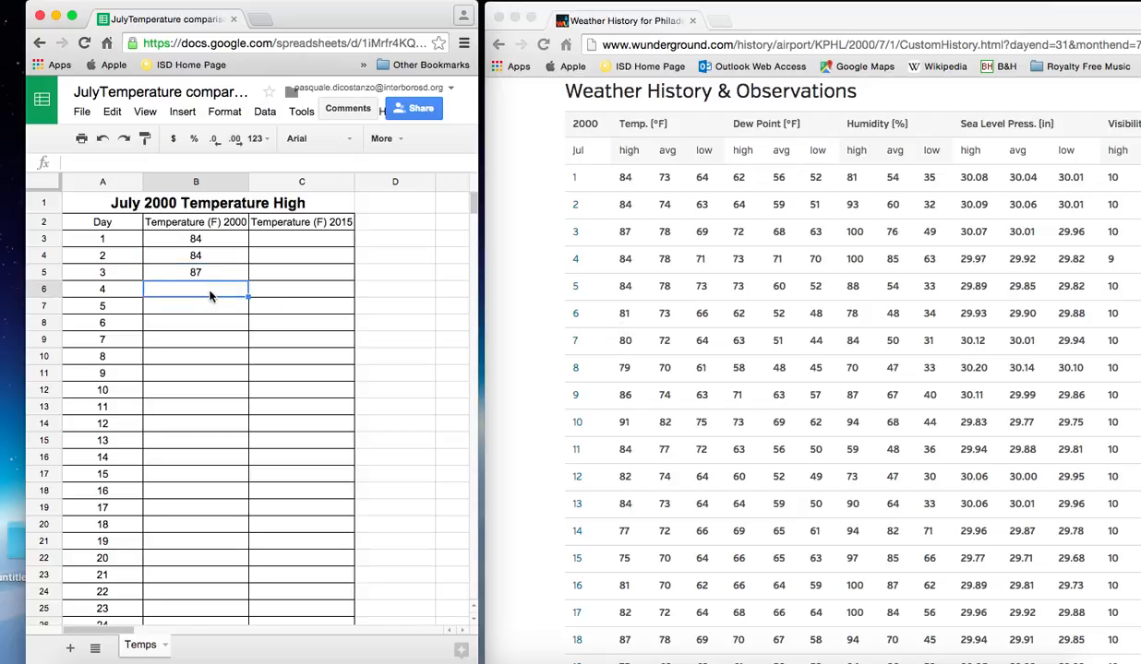
text(84)
key(Return)
text(81)
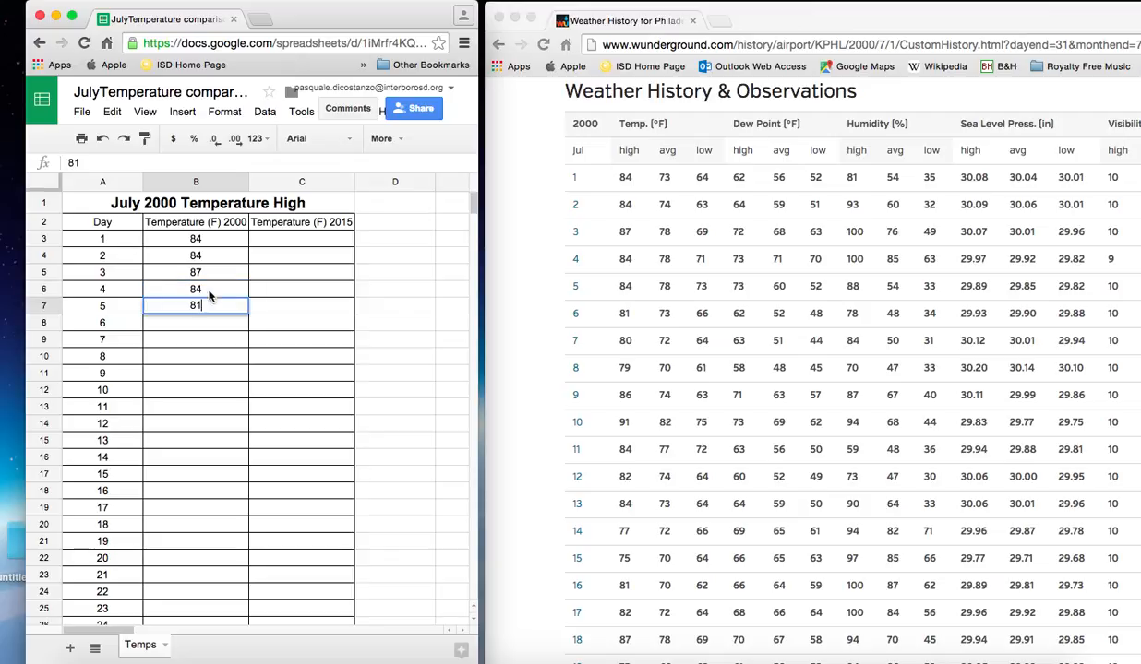
- Enter 88 from the weather history table as the July 2000 high temperature for day 31
scroll(646, 360, down, 5)
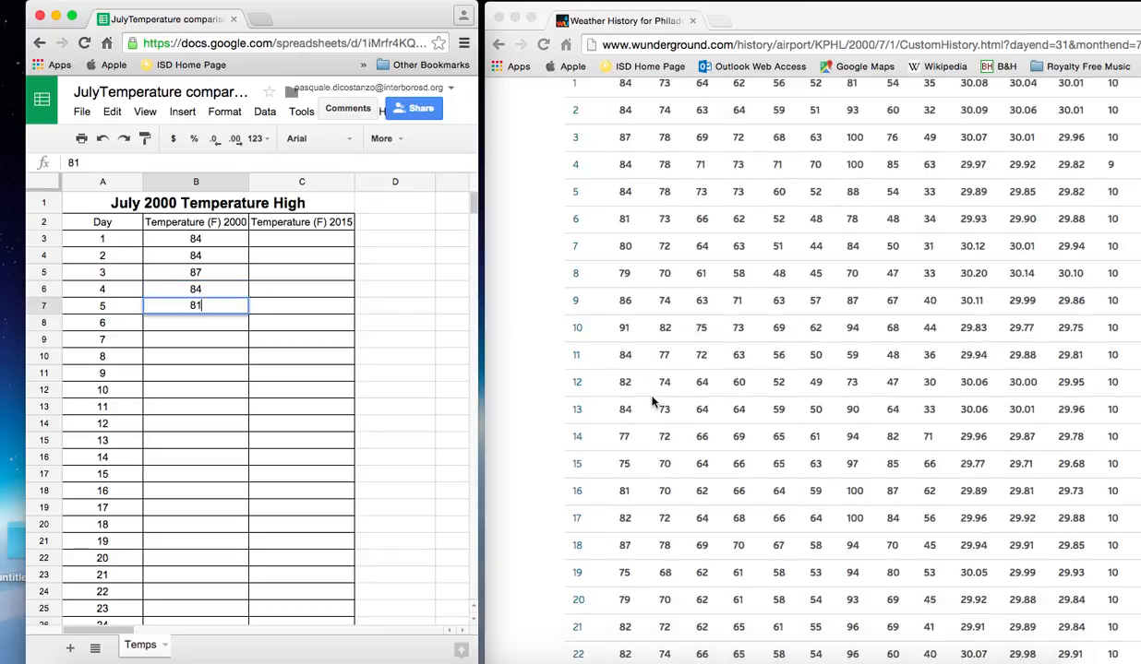
scroll(205, 544, down, 5)
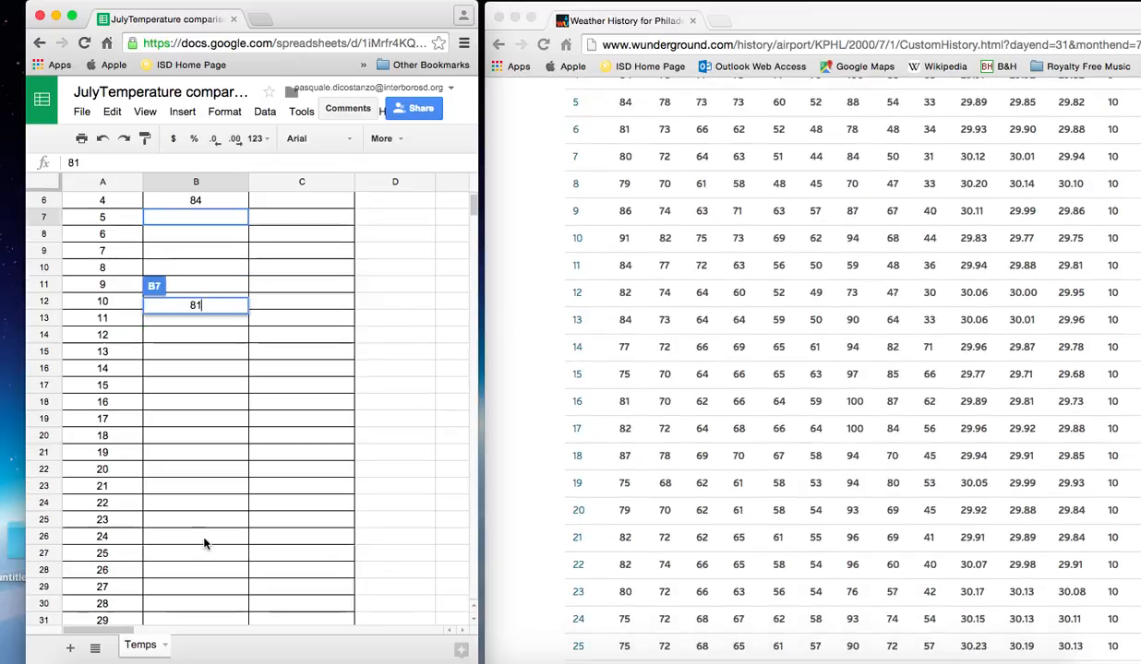
click(204, 535)
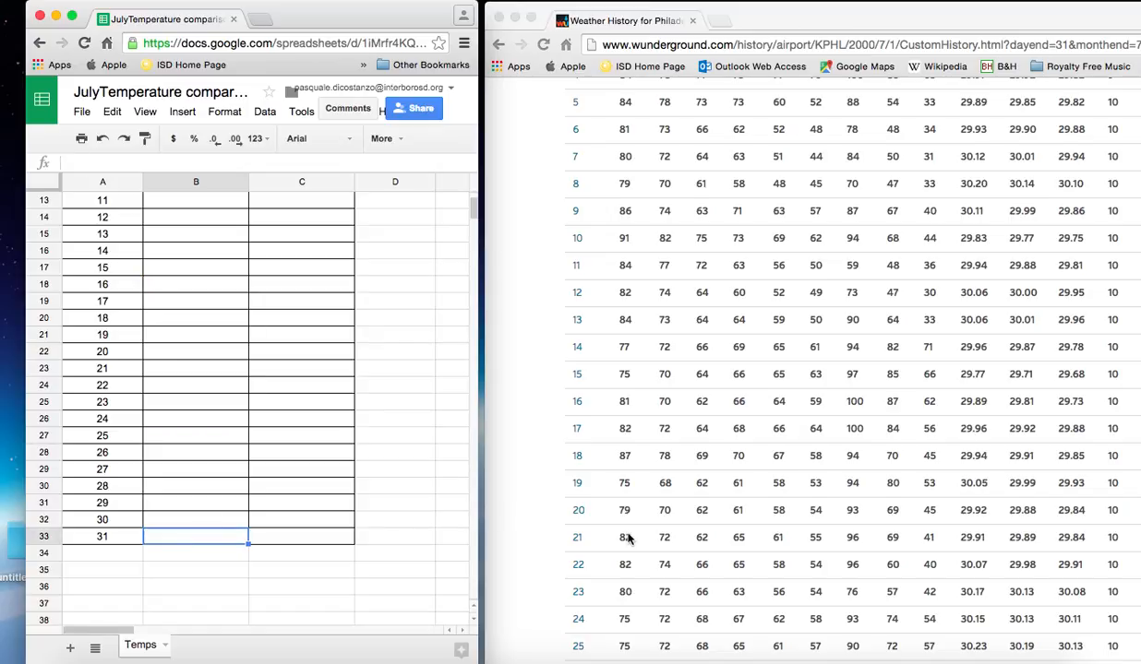
scroll(590, 526, down, 3)
scroll(572, 544, down, 2)
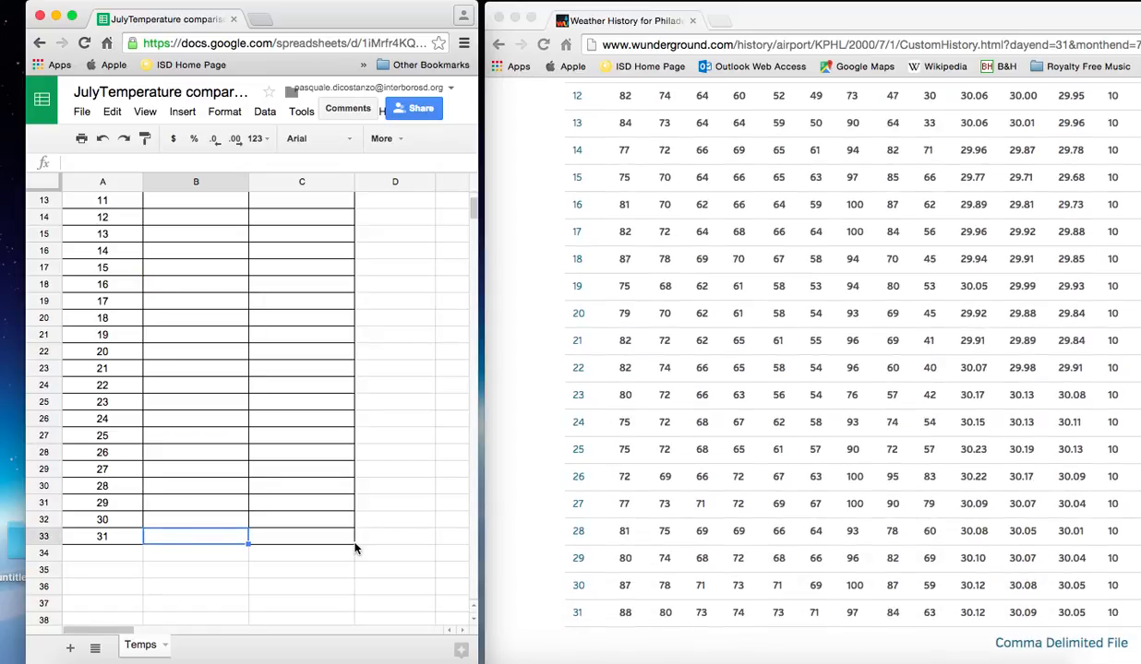
text(88)
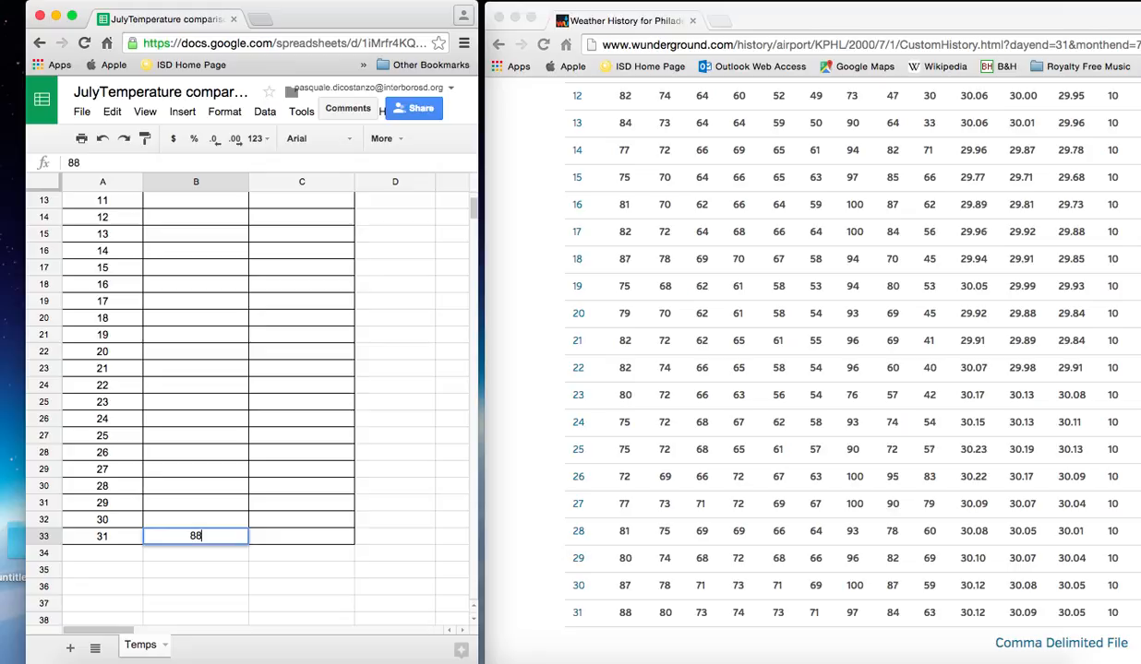
scroll(675, 278, up, 3)
scroll(675, 278, up, 15)
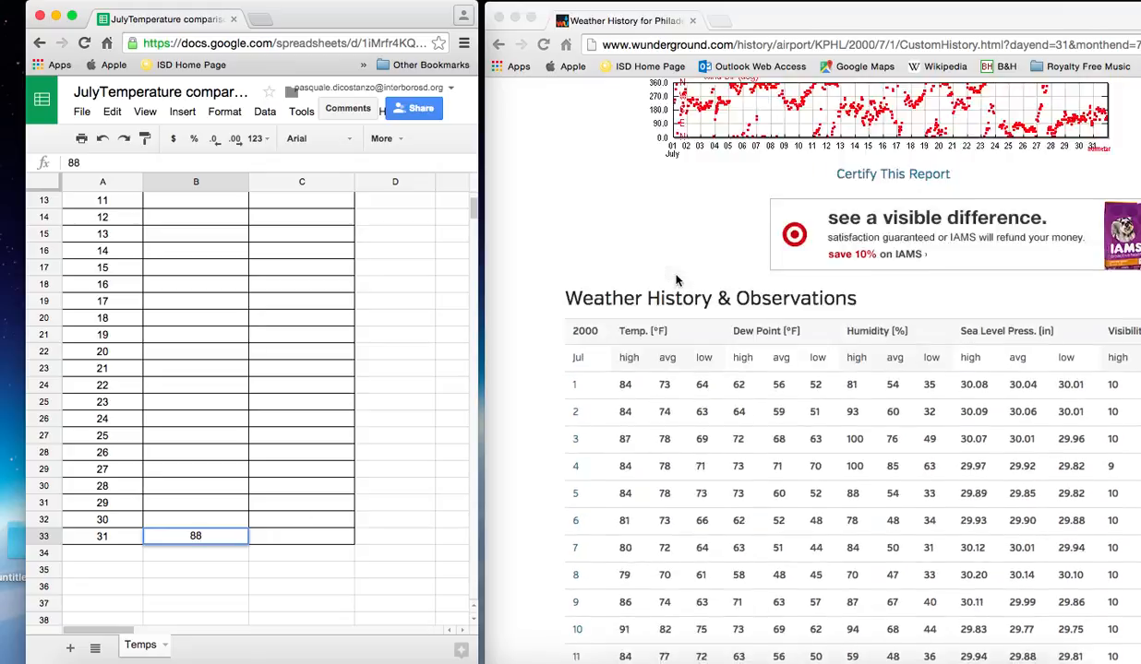
scroll(365, 296, up, 1)
scroll(365, 296, up, 4)
click(365, 295)
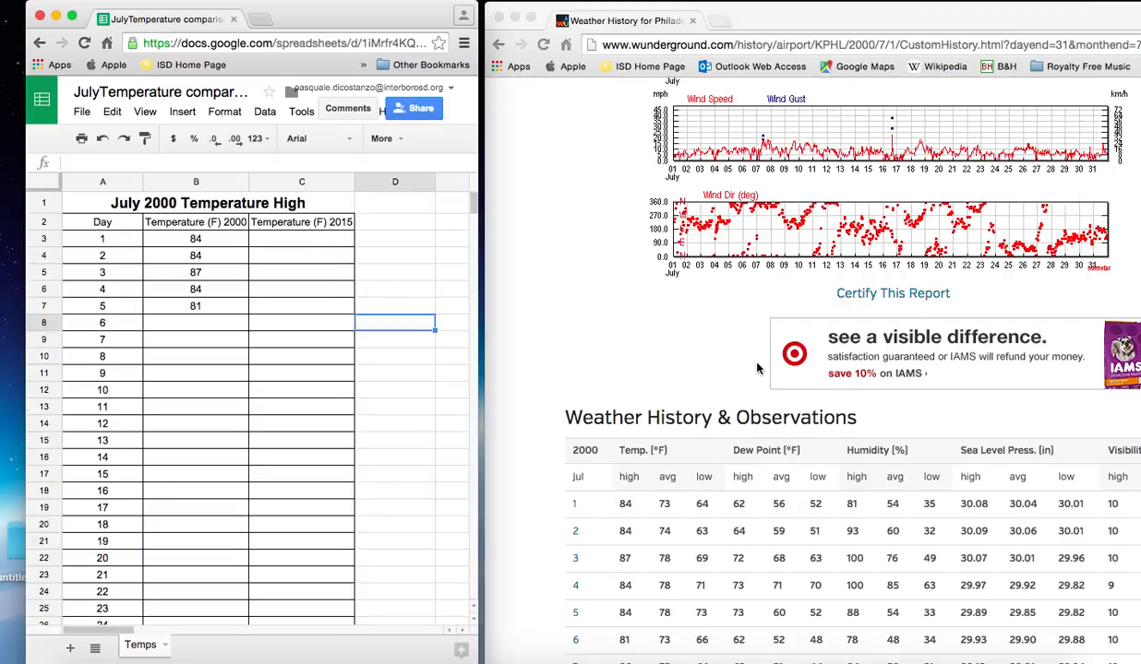
- Retrieve the weather history for July 1 to July 31, 2015 and bring up its daily observations table
scroll(738, 360, up, 4)
scroll(757, 368, up, 10)
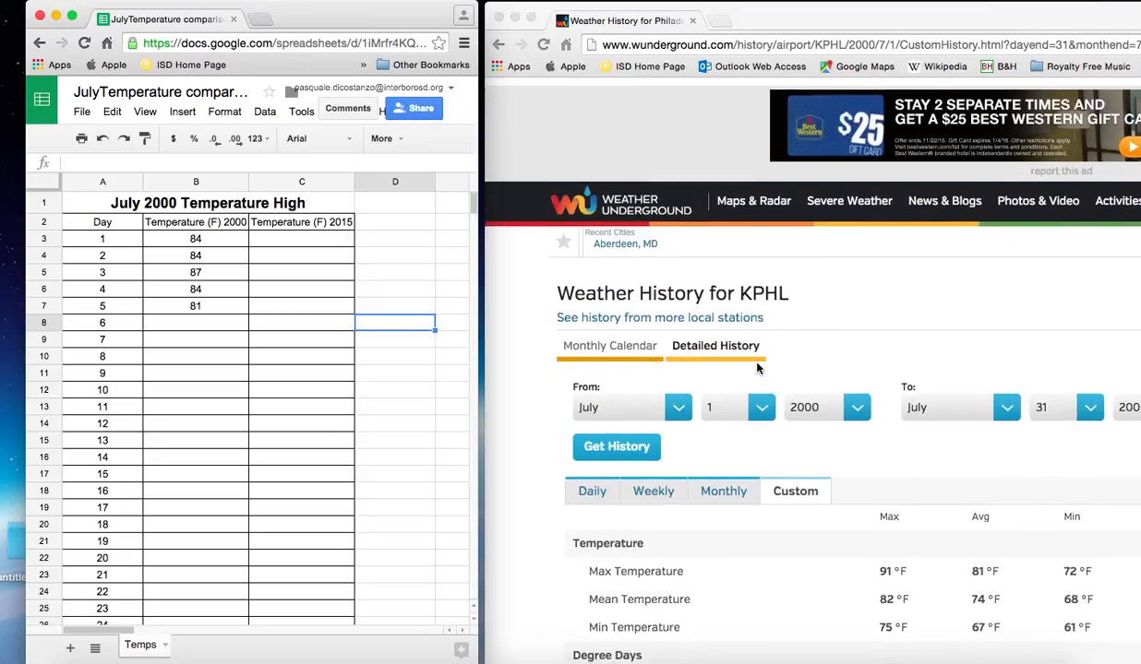
click(858, 404)
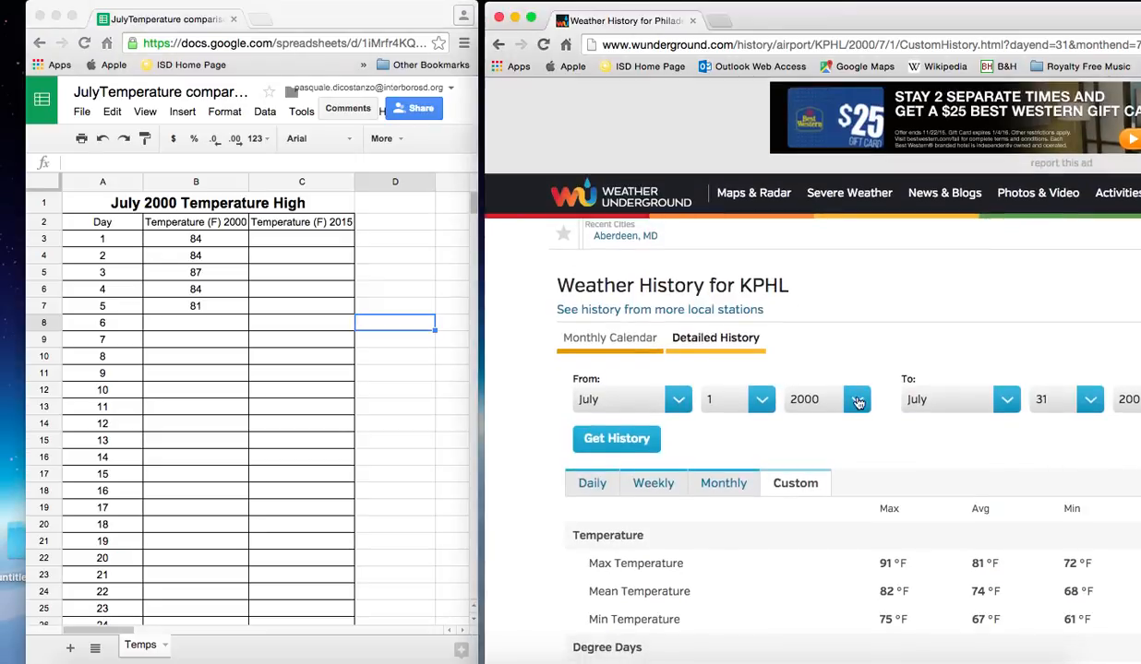
click(858, 402)
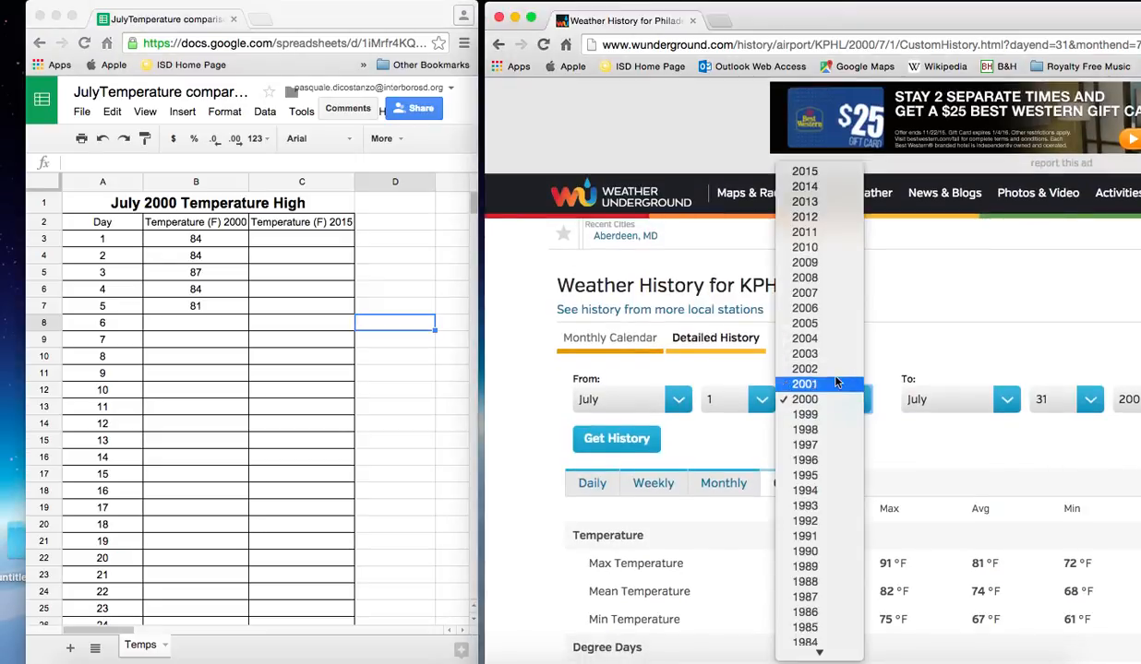
click(805, 172)
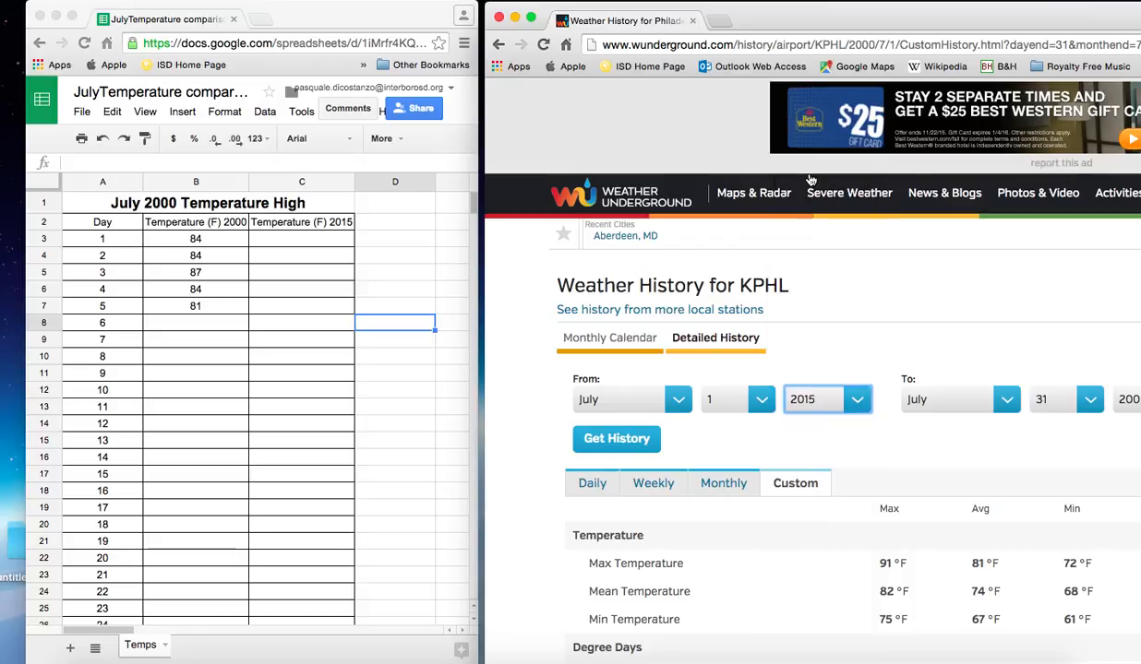
click(1131, 408)
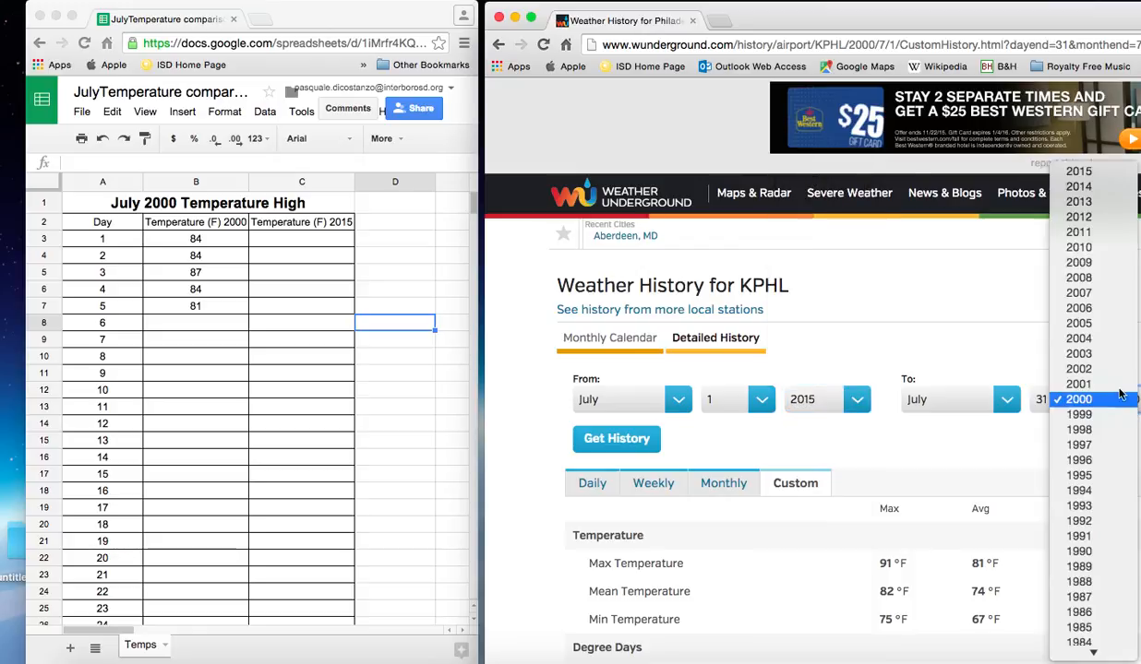
click(1078, 173)
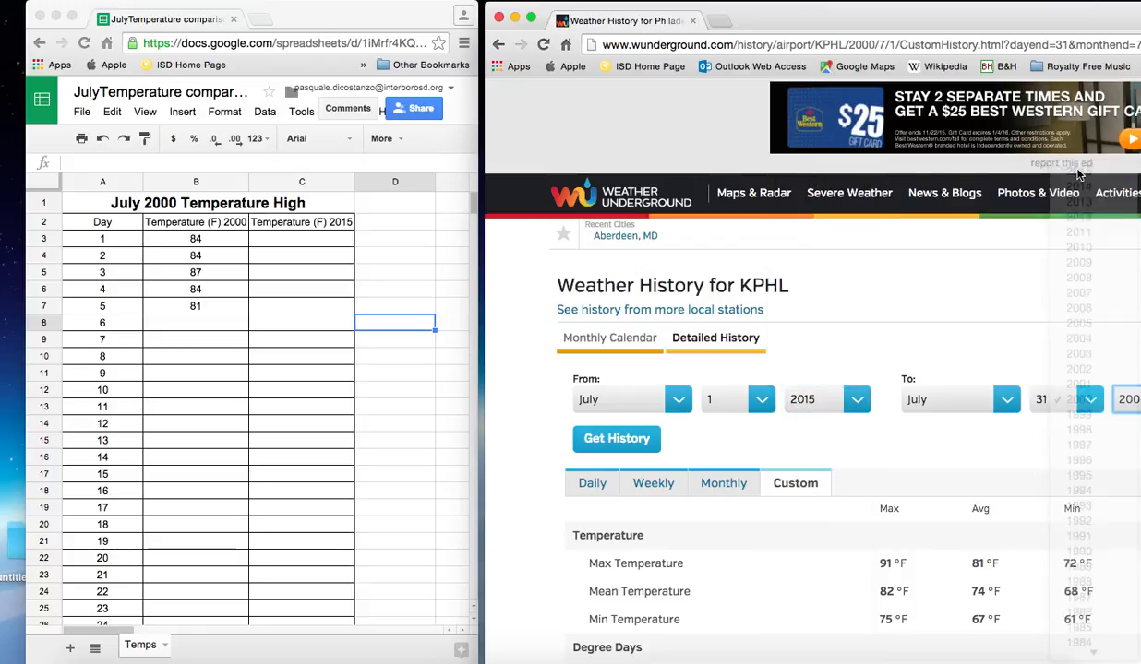
click(609, 450)
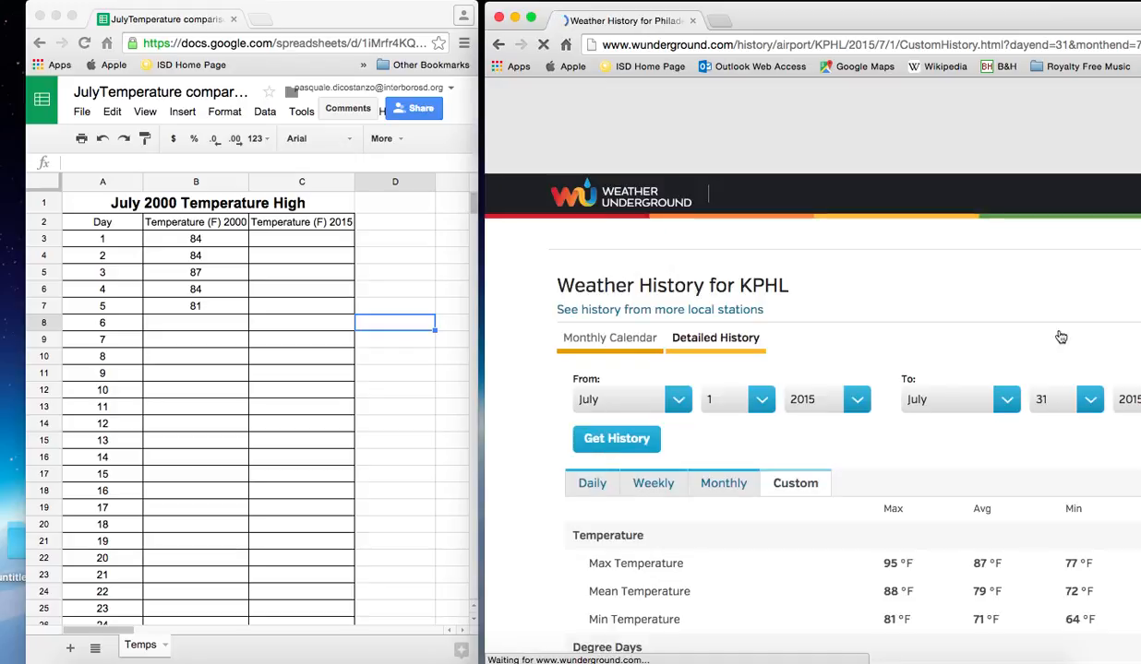
scroll(925, 342, down, 10)
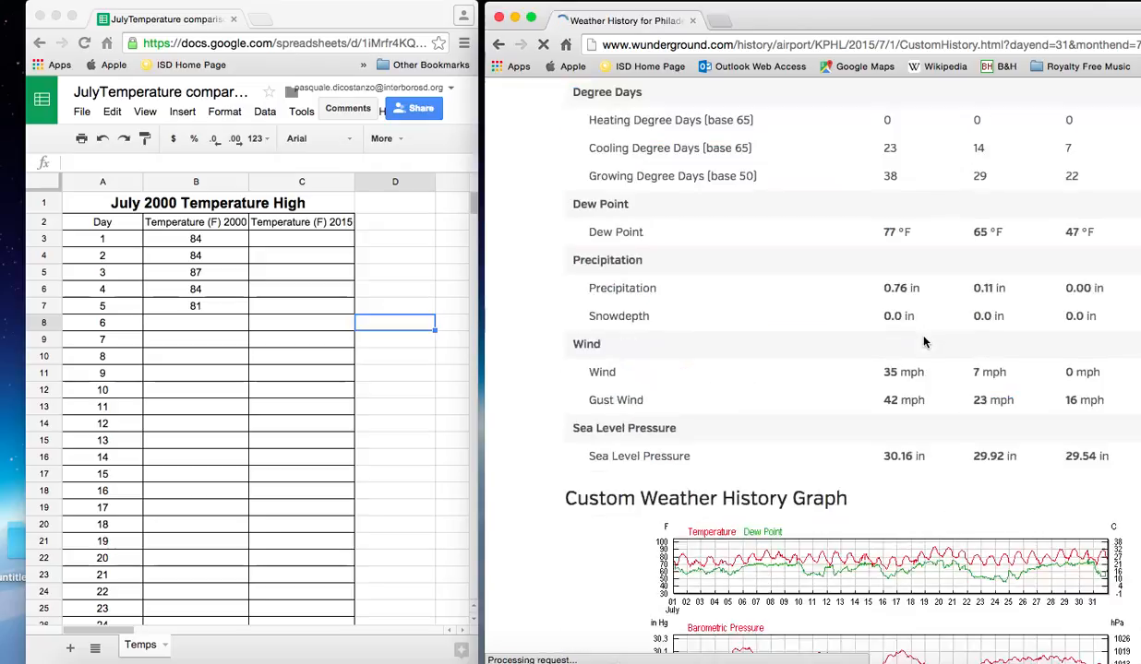
scroll(925, 343, down, 10)
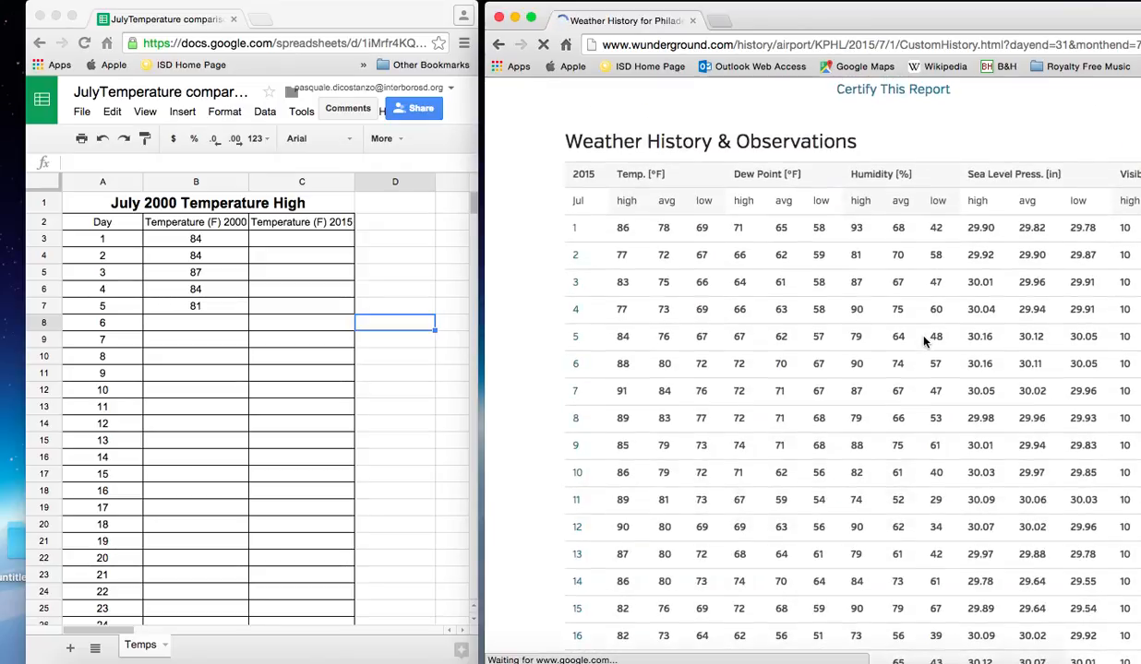
scroll(754, 257, up, 2)
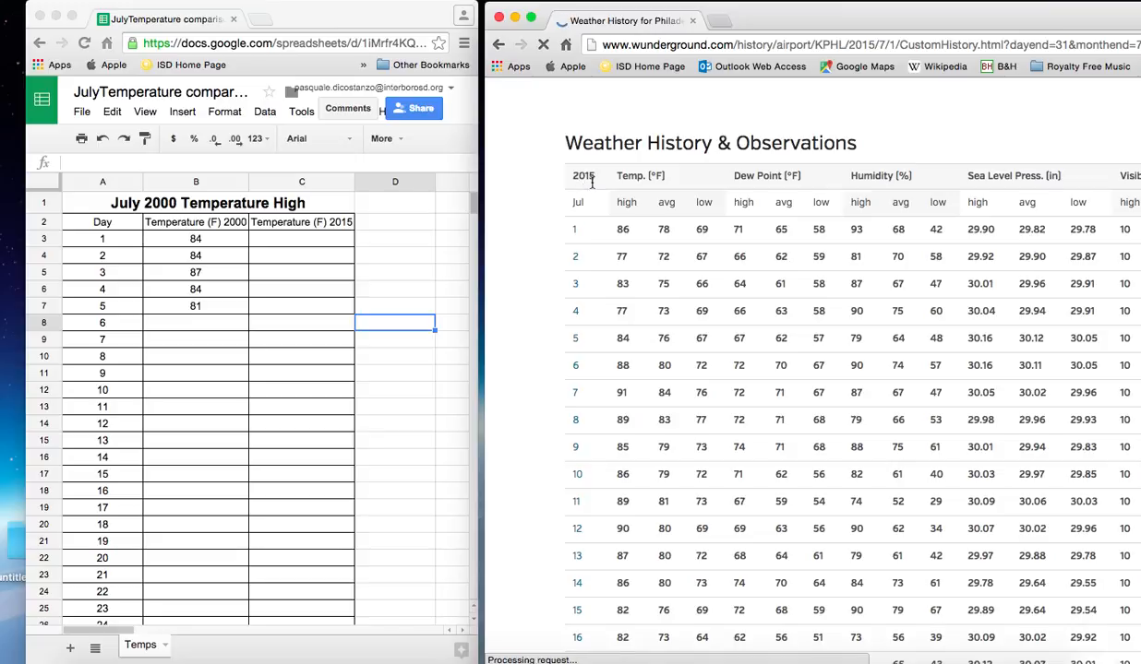
- Enter 86, 77, 83, 77 and 84 as the July 2015 high temperatures for days 1 to 5 in the spreadsheet
click(312, 238)
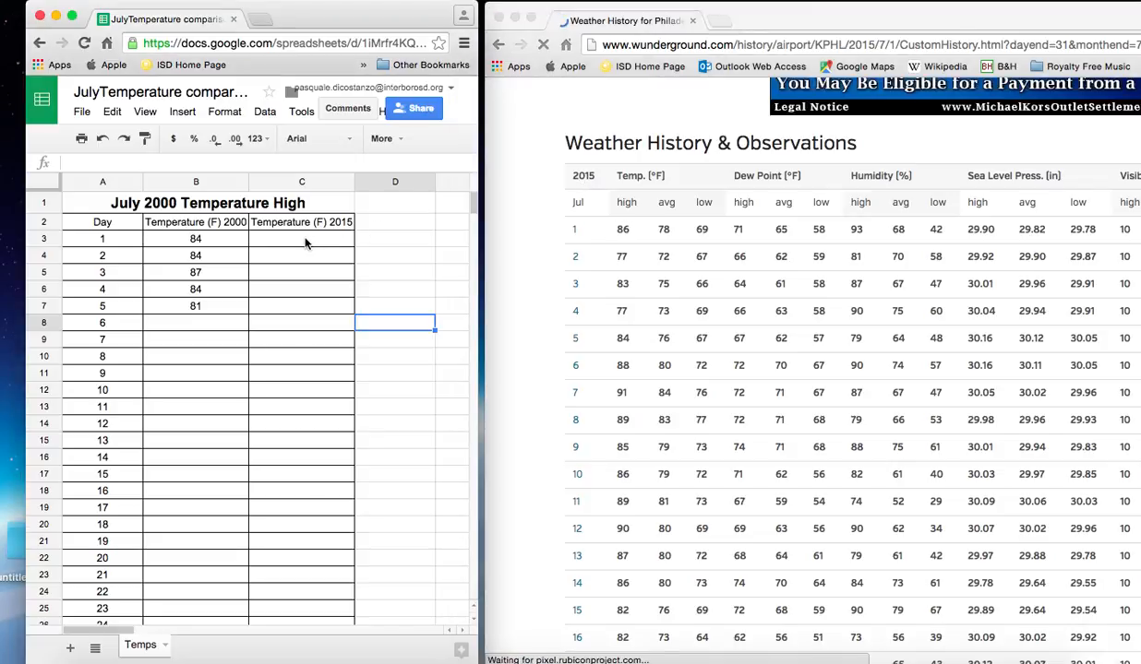
click(307, 243)
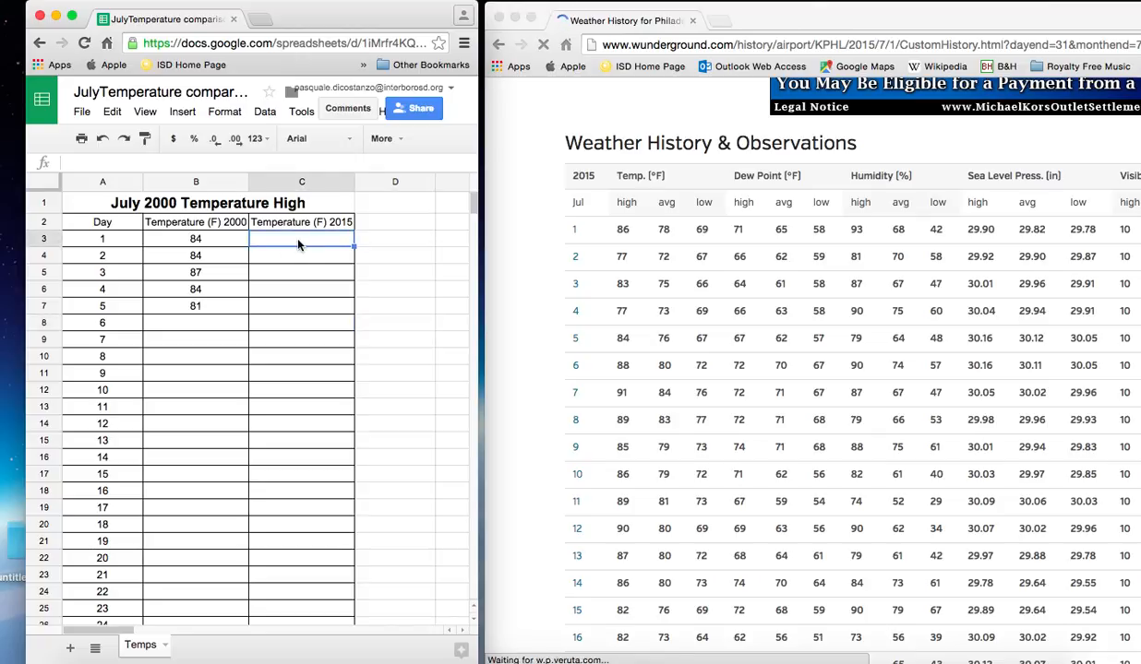
text(86)
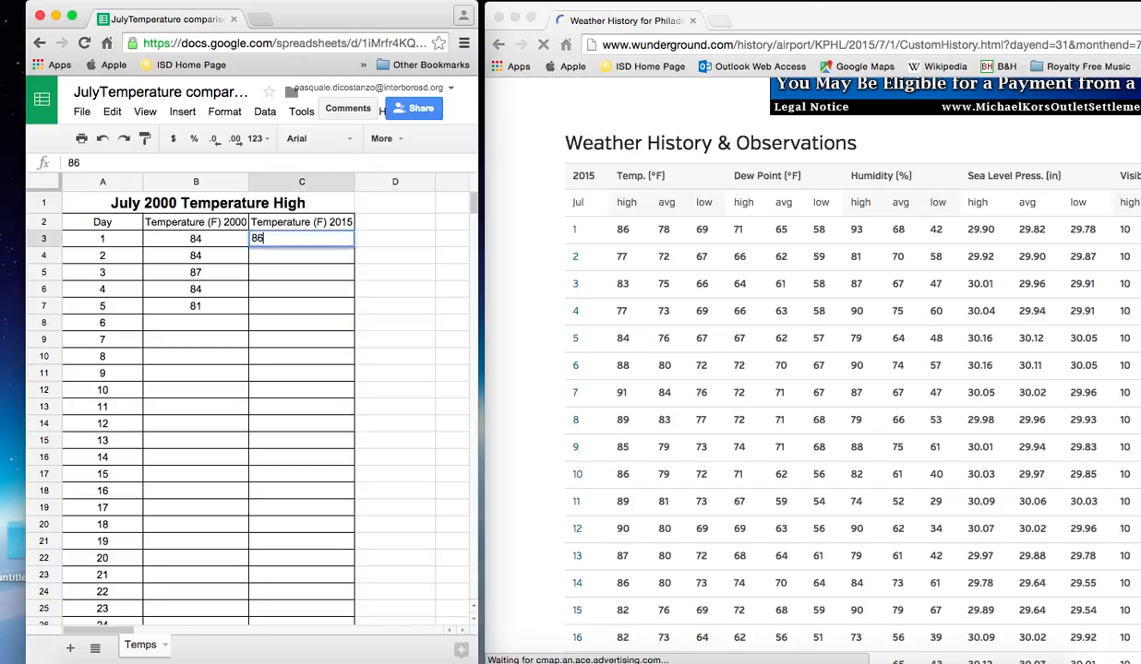
key(Return)
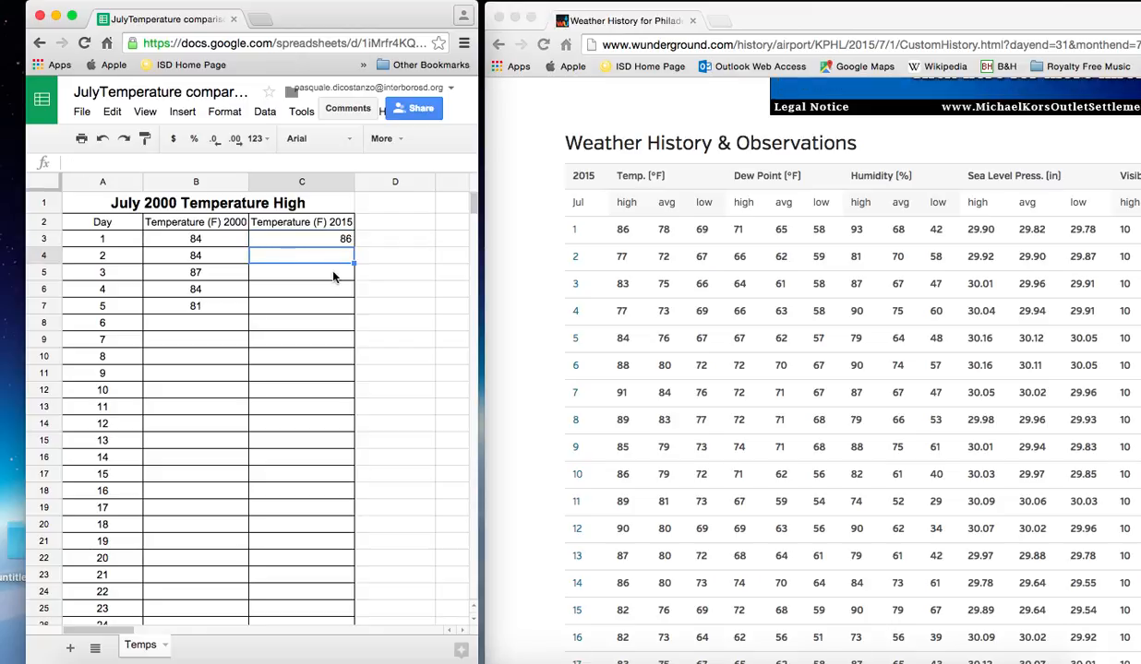
text(77)
click(314, 277)
text(83)
click(315, 287)
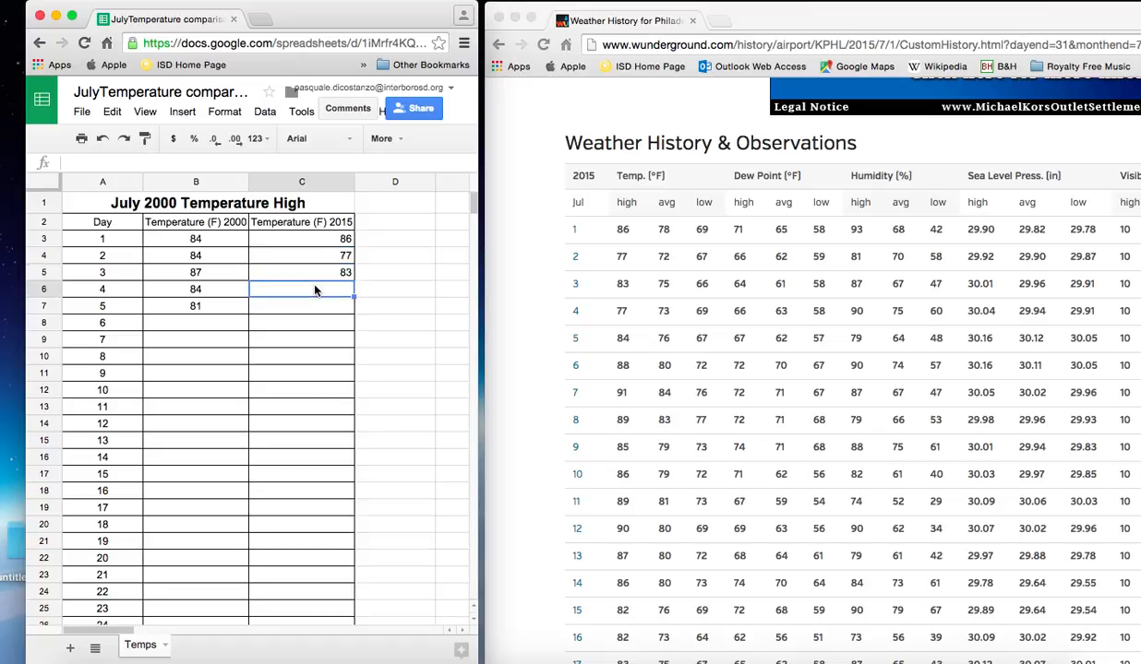
text(77)
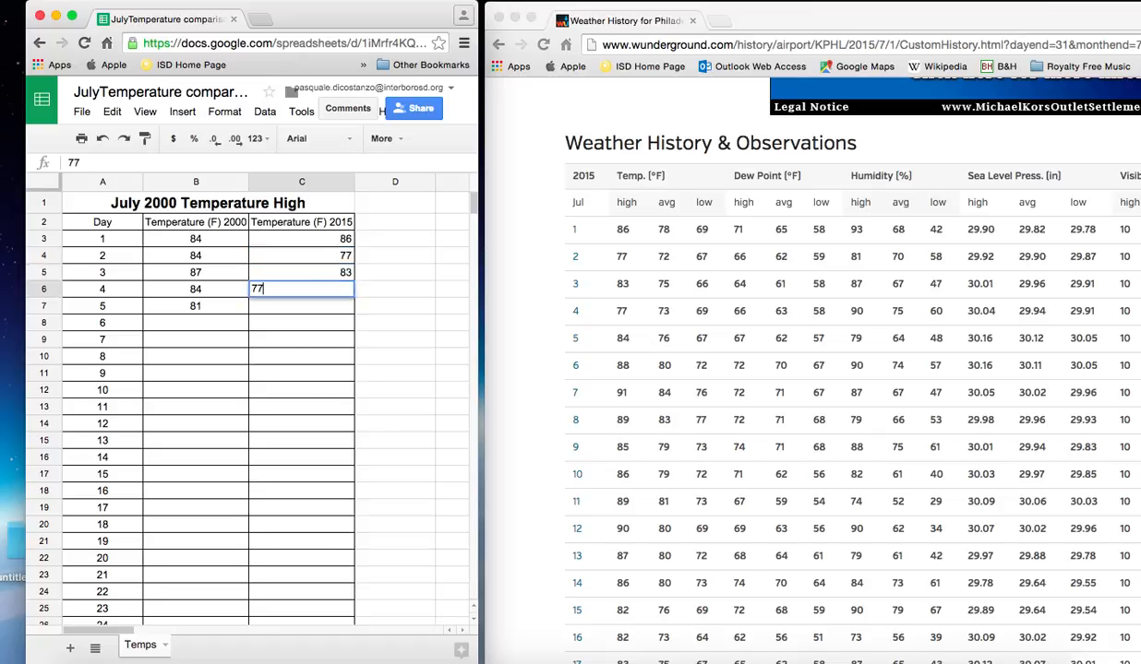
click(338, 312)
text(84)
click(311, 326)
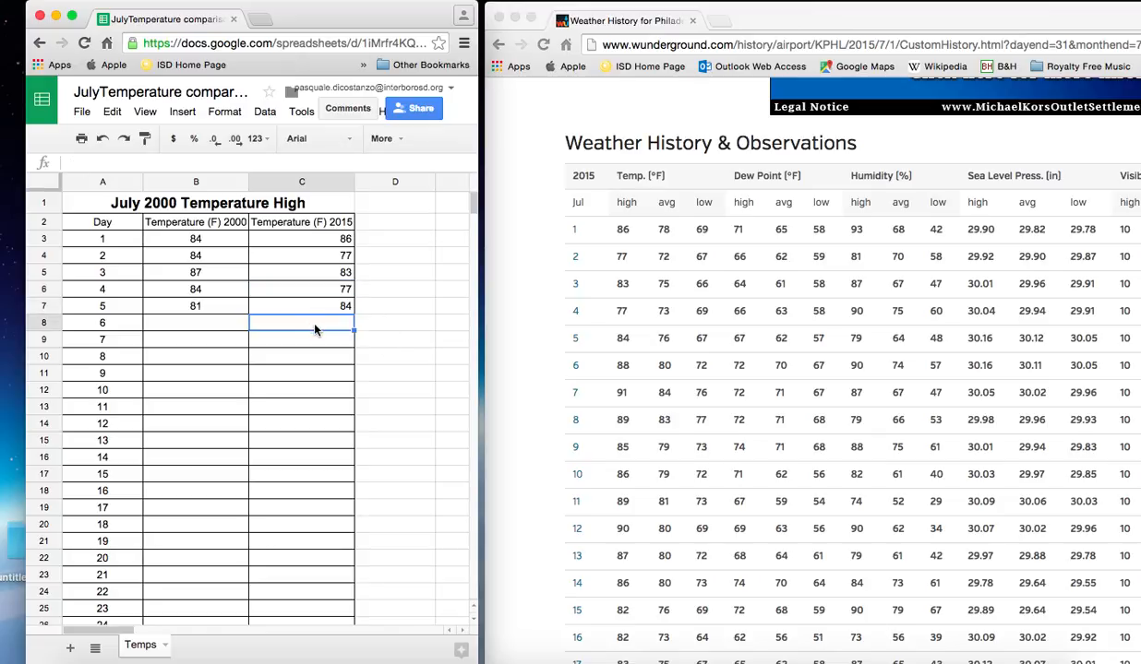
- Enter 90 from the weather history table as the July 2015 high temperature for day 31
scroll(314, 329, down, 5)
click(312, 452)
scroll(609, 427, down, 6)
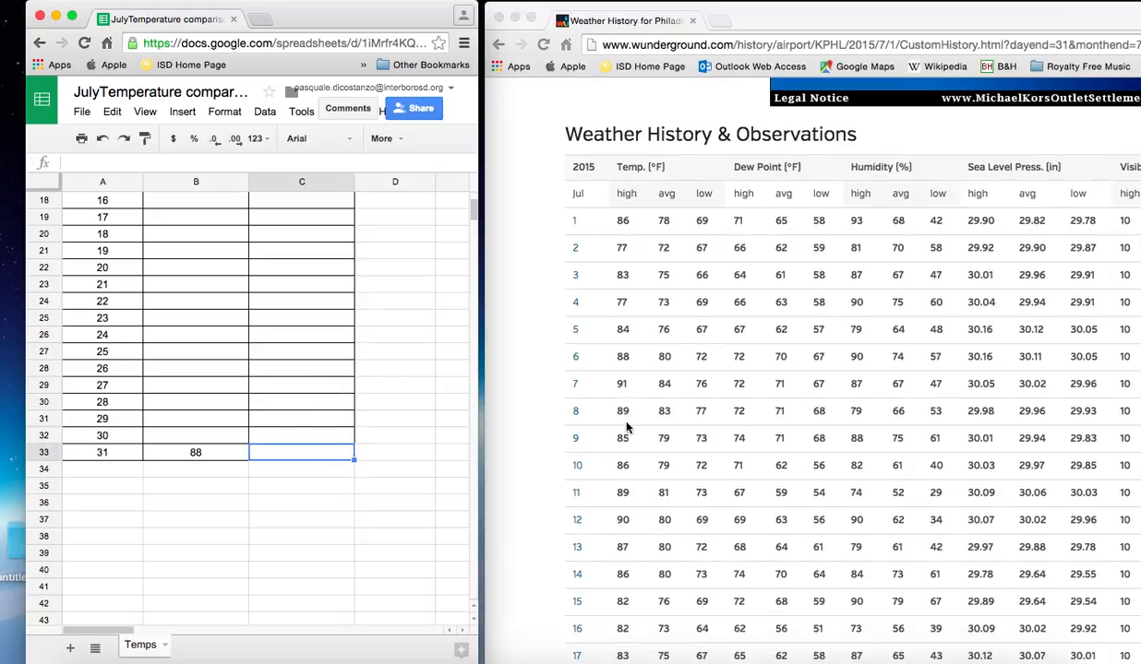
scroll(627, 427, down, 6)
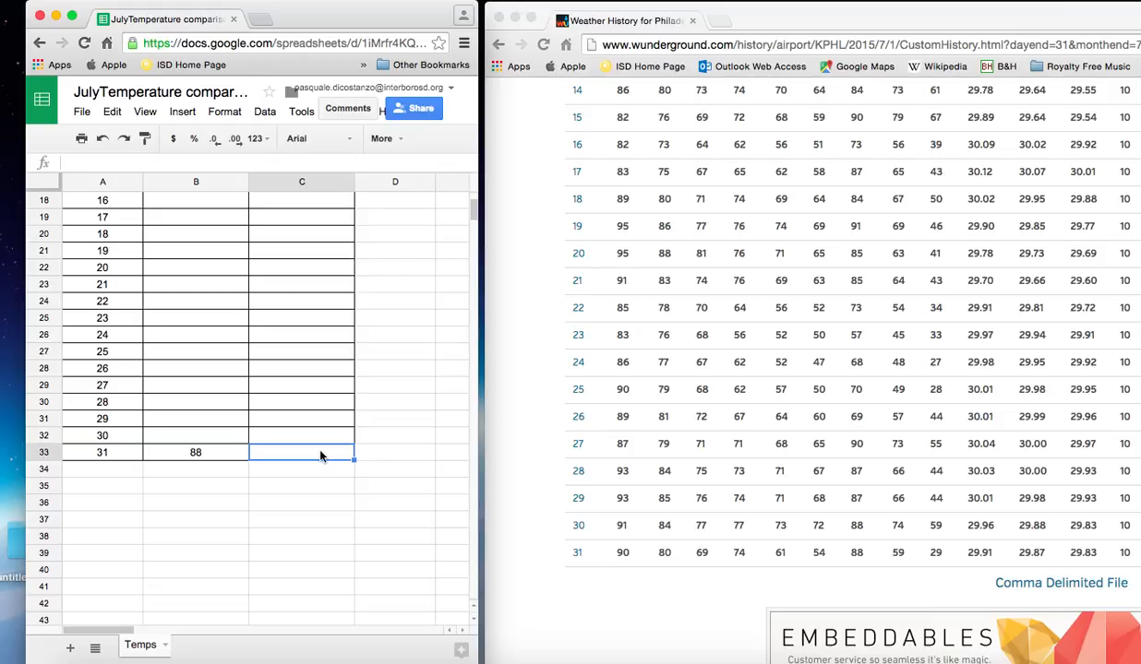
text(90)
click(386, 441)
- Center-align the July 2015 temperature cells for days 1 to 31 in the spreadsheet
scroll(387, 443, up, 6)
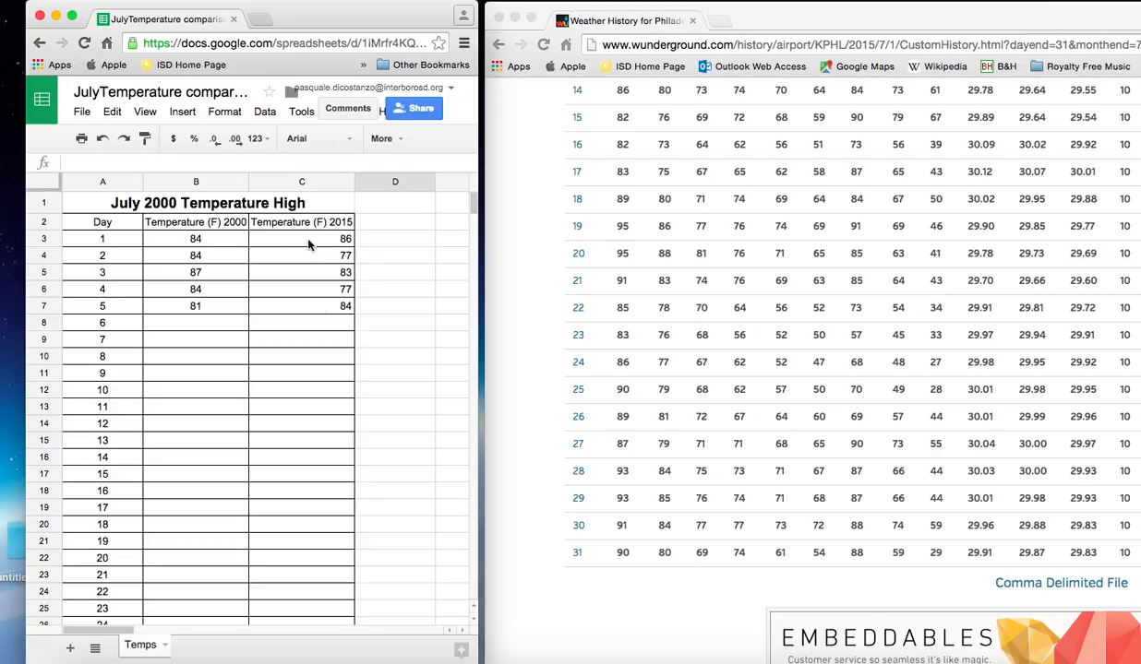
drag(309, 243, 317, 587)
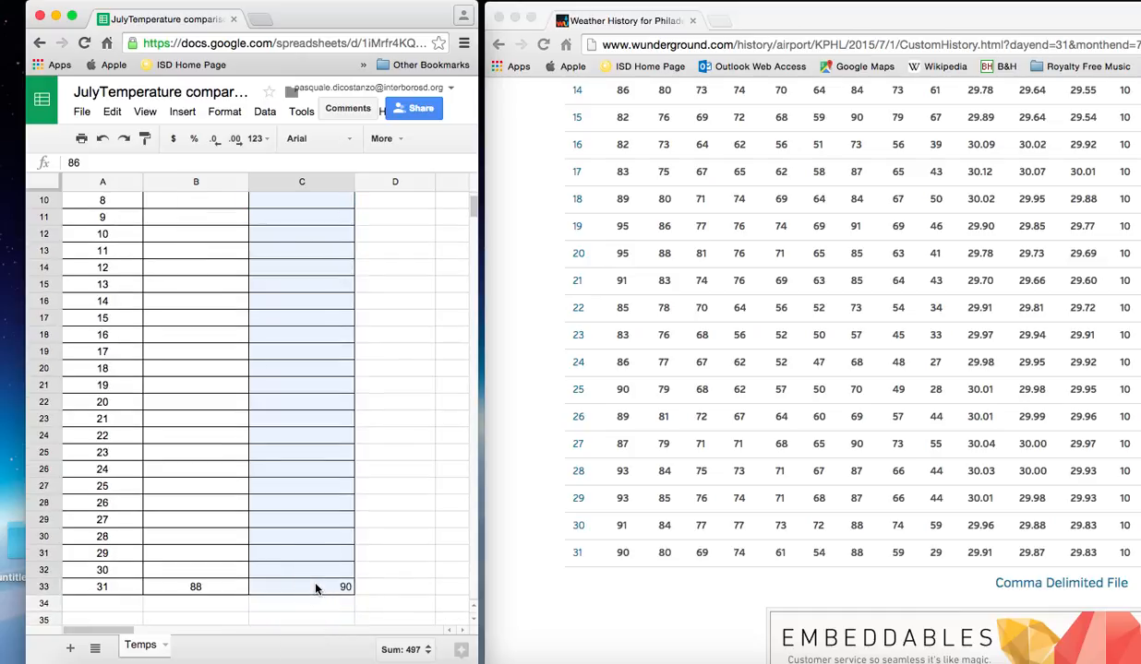
click(402, 140)
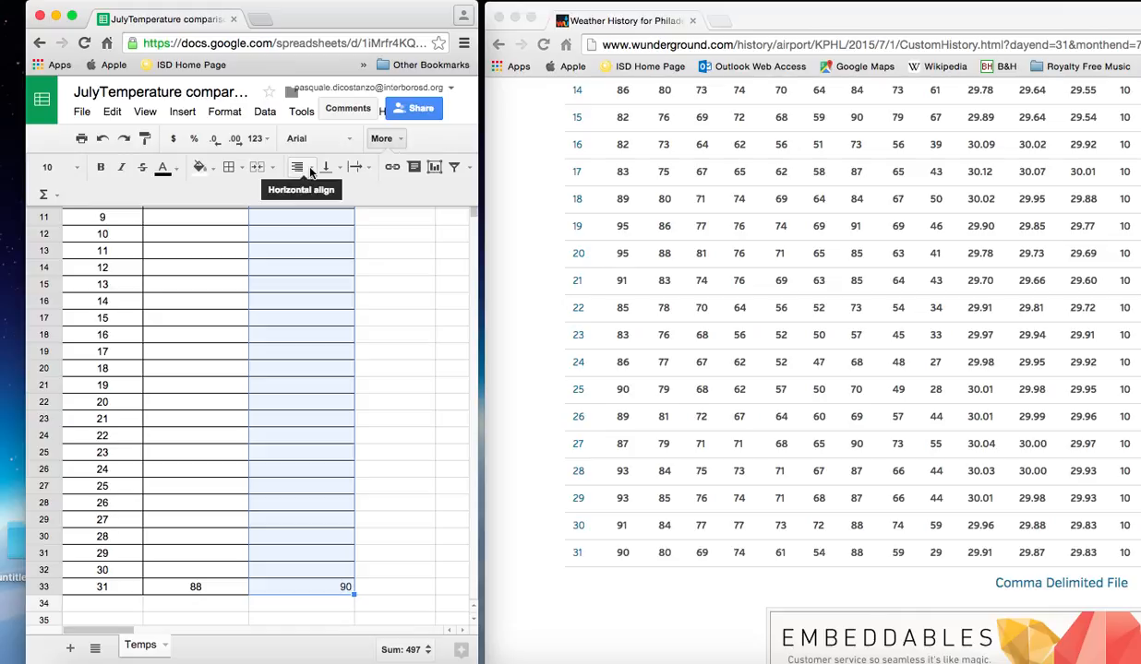
click(310, 174)
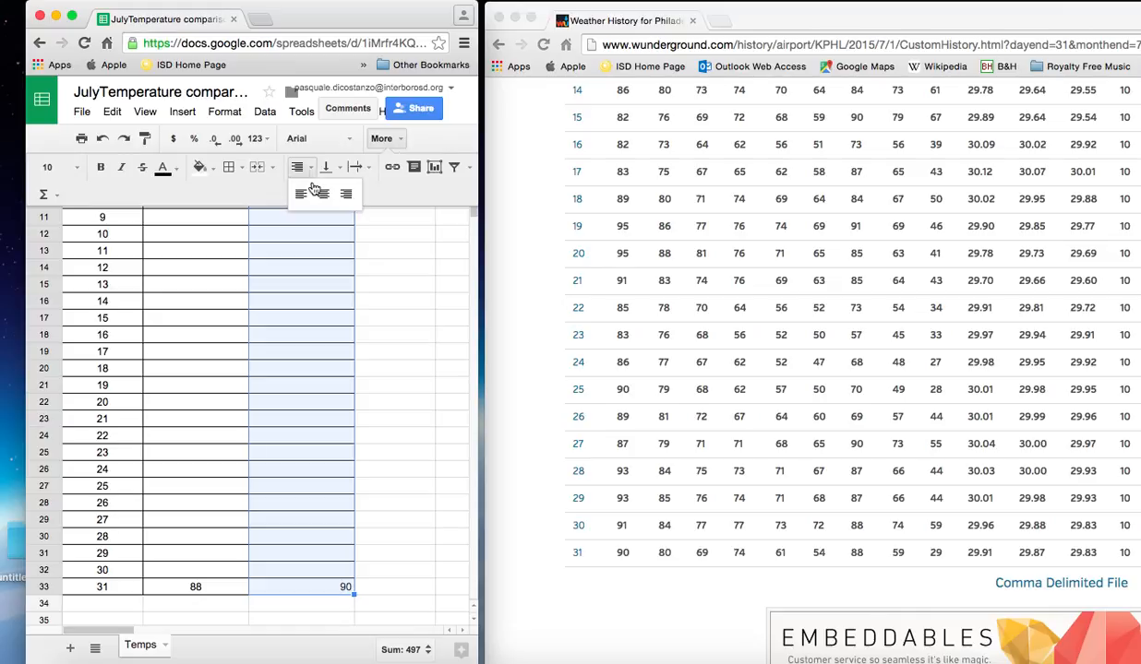
click(322, 194)
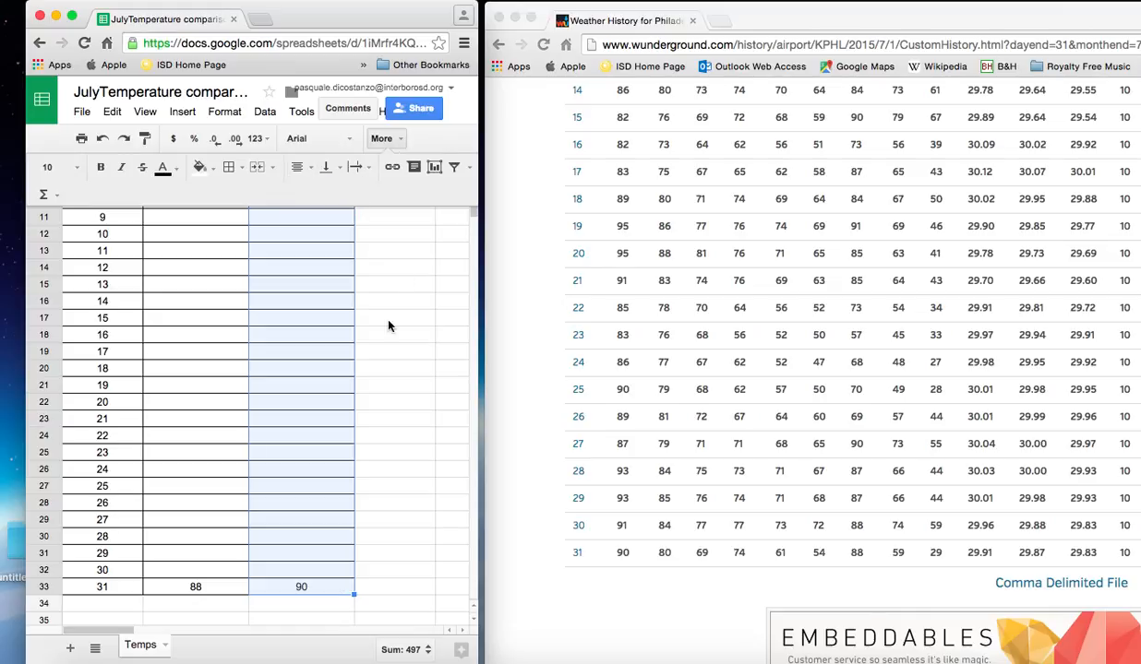
scroll(325, 329, up, 5)
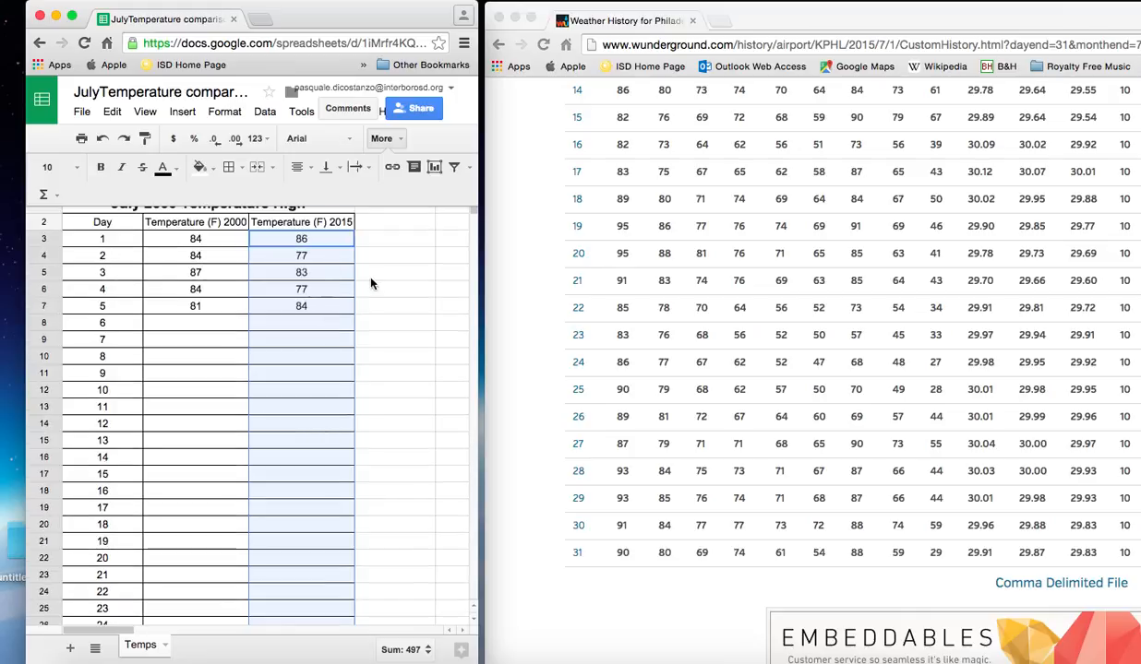
click(372, 275)
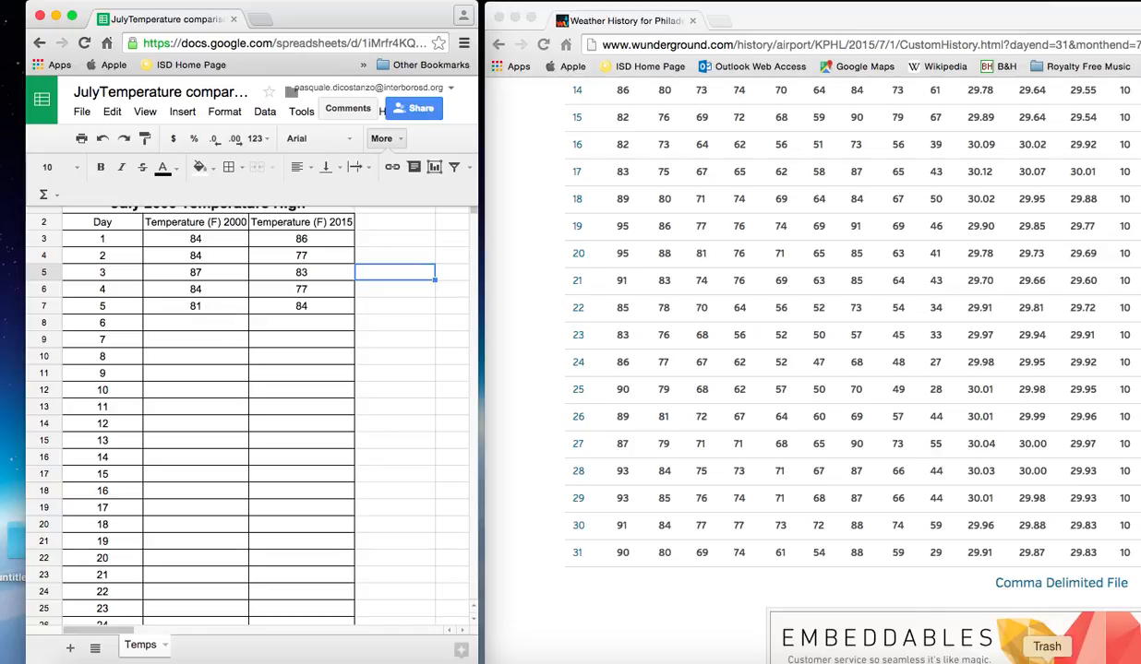
- Switch to the Integrated Science Period 3 classroom page and open the assignment's ONLINE CHARTS graph link
mouse_move(1024, 662)
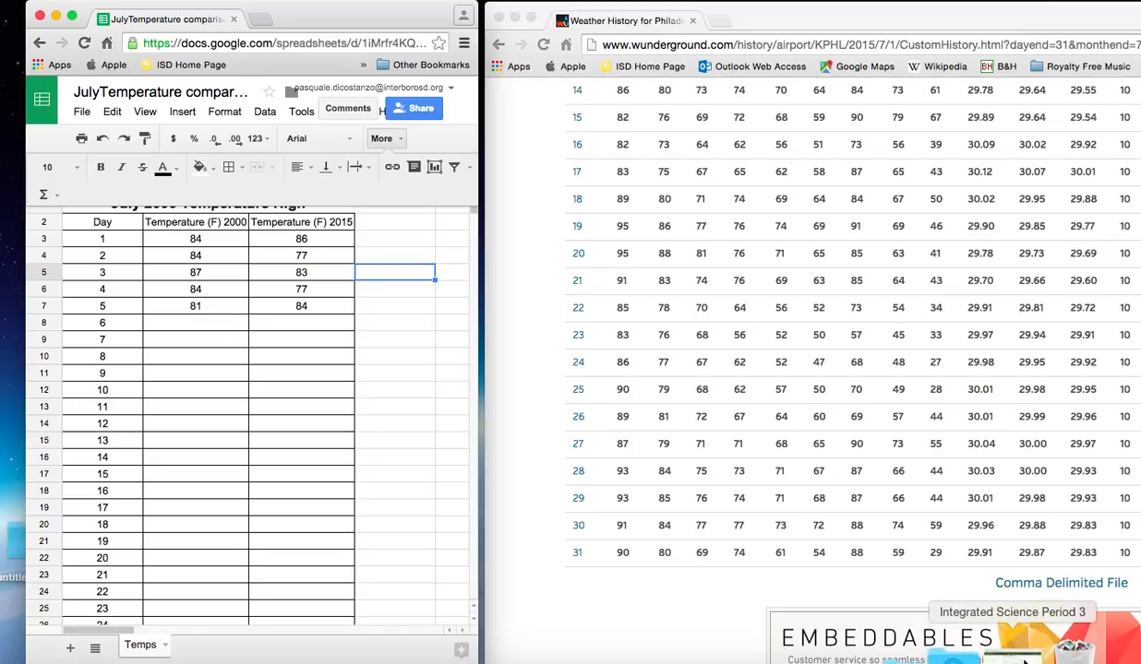
click(1024, 657)
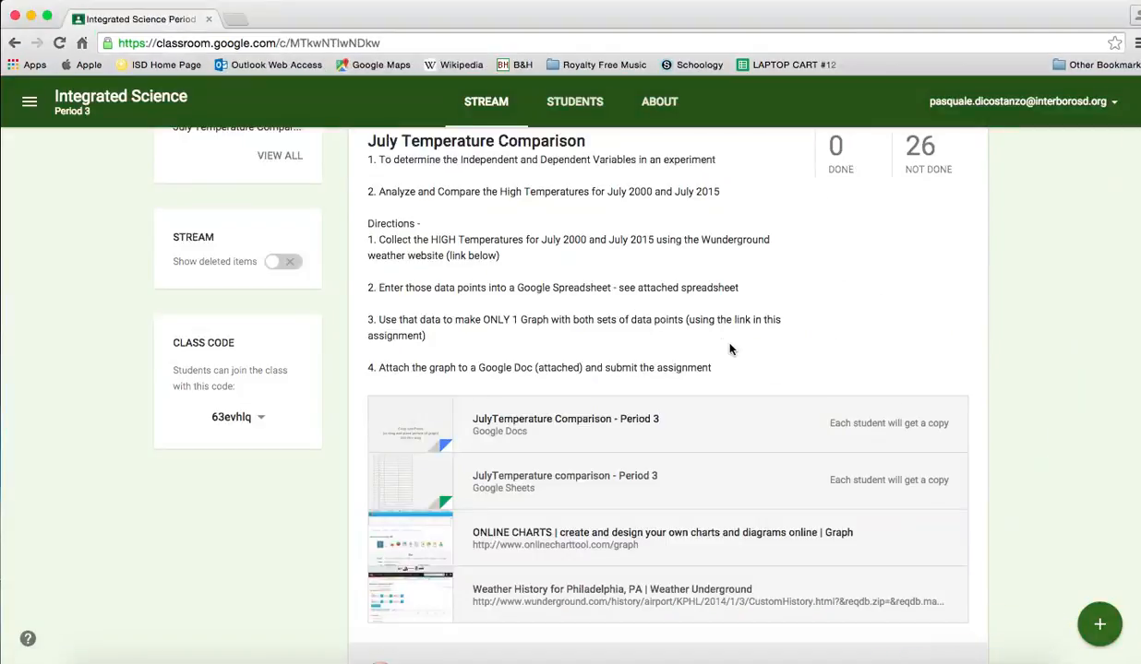
scroll(593, 452, down, 1)
scroll(594, 452, down, 2)
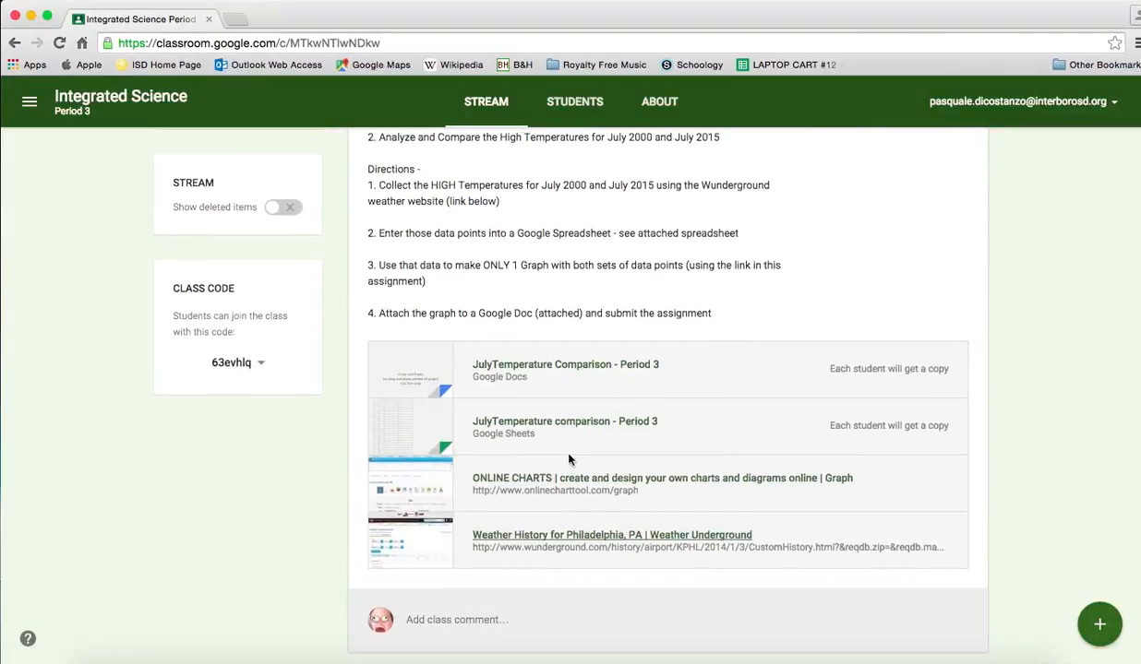
click(505, 485)
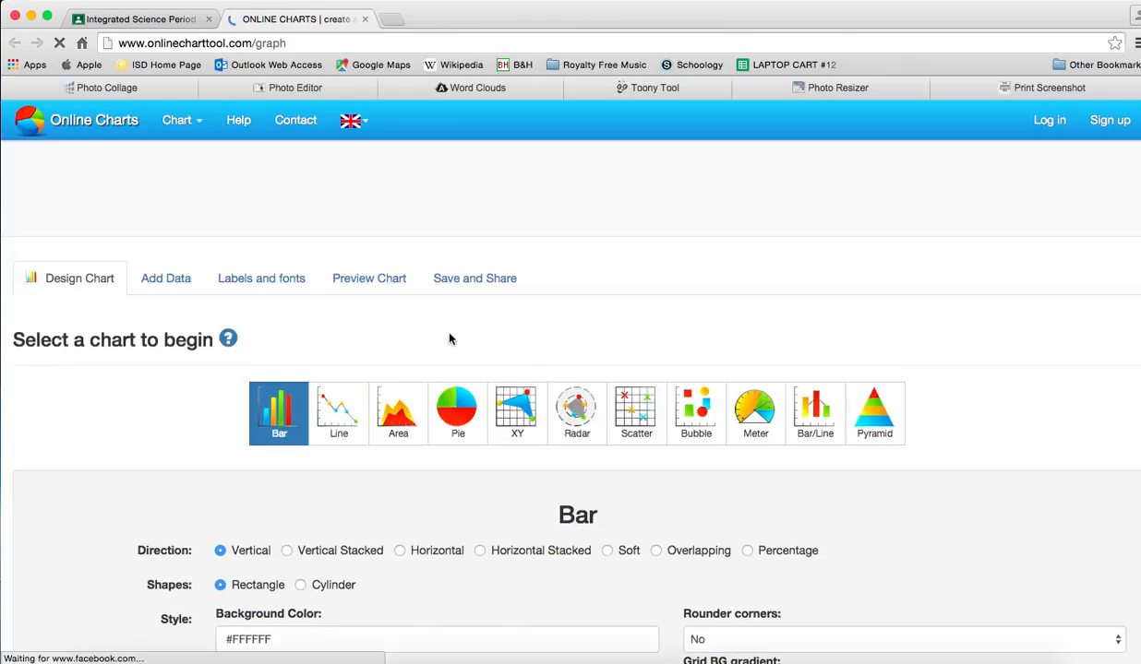
- Choose Line as the chart type and bring up its design settings
scroll(449, 339, down, 3)
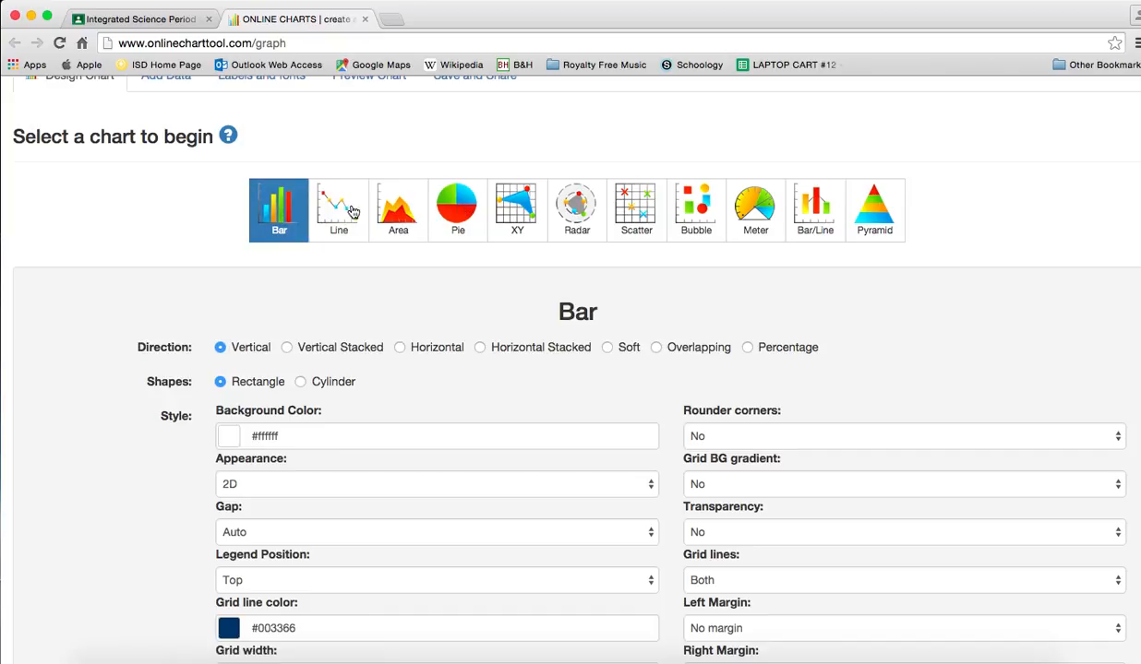
click(330, 213)
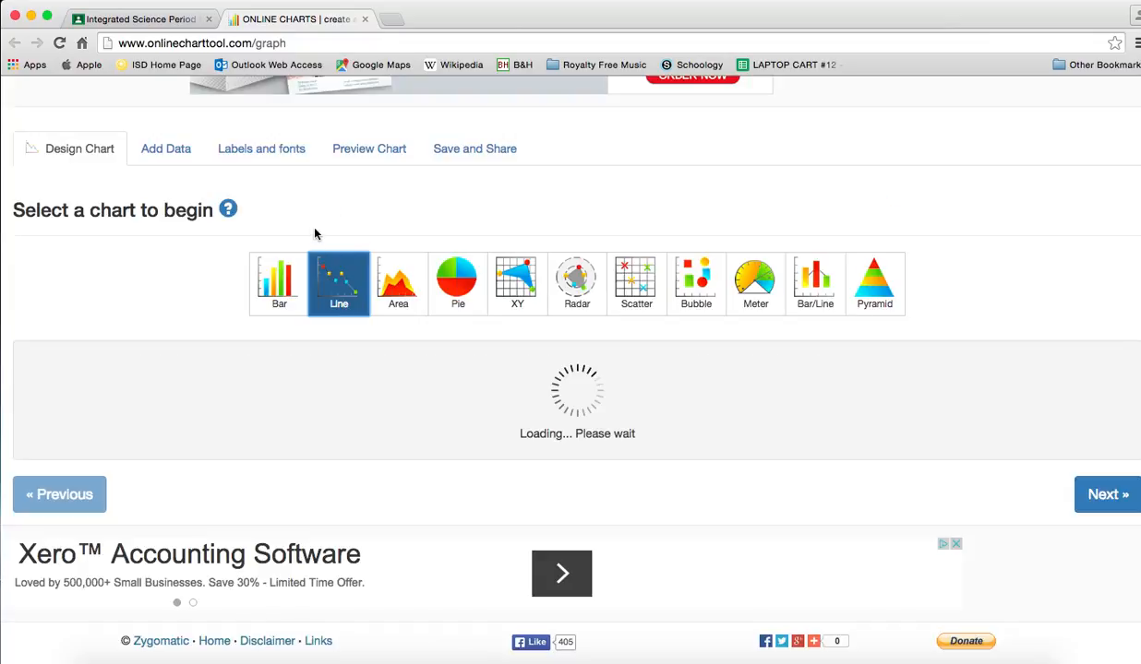
scroll(284, 396, down, 4)
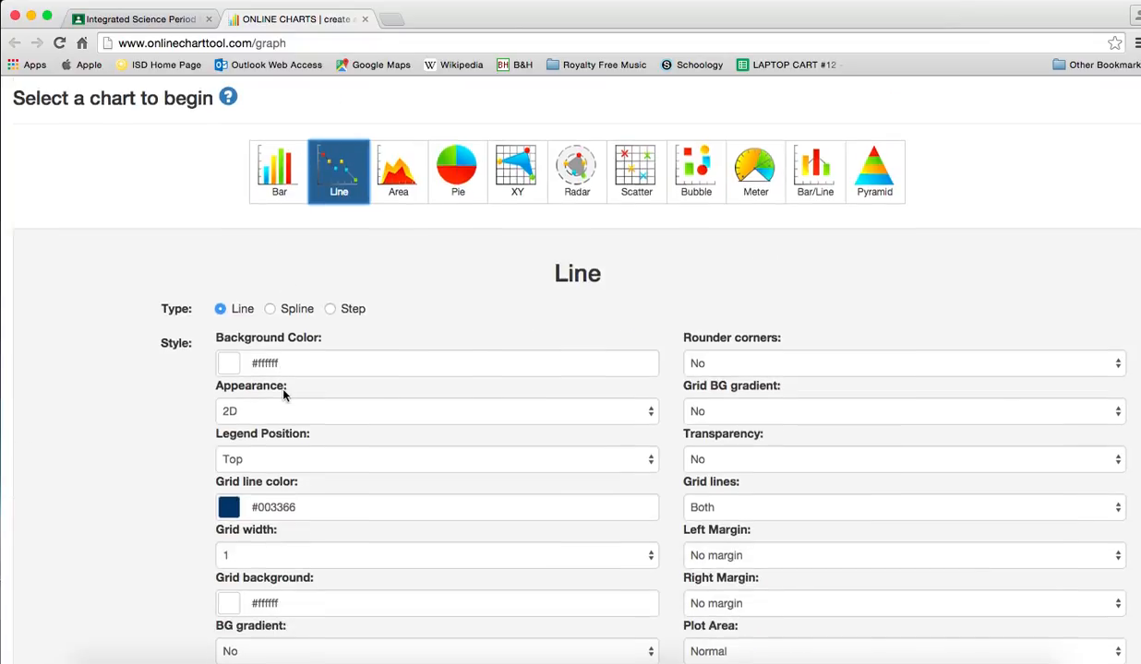
scroll(235, 266, up, 1)
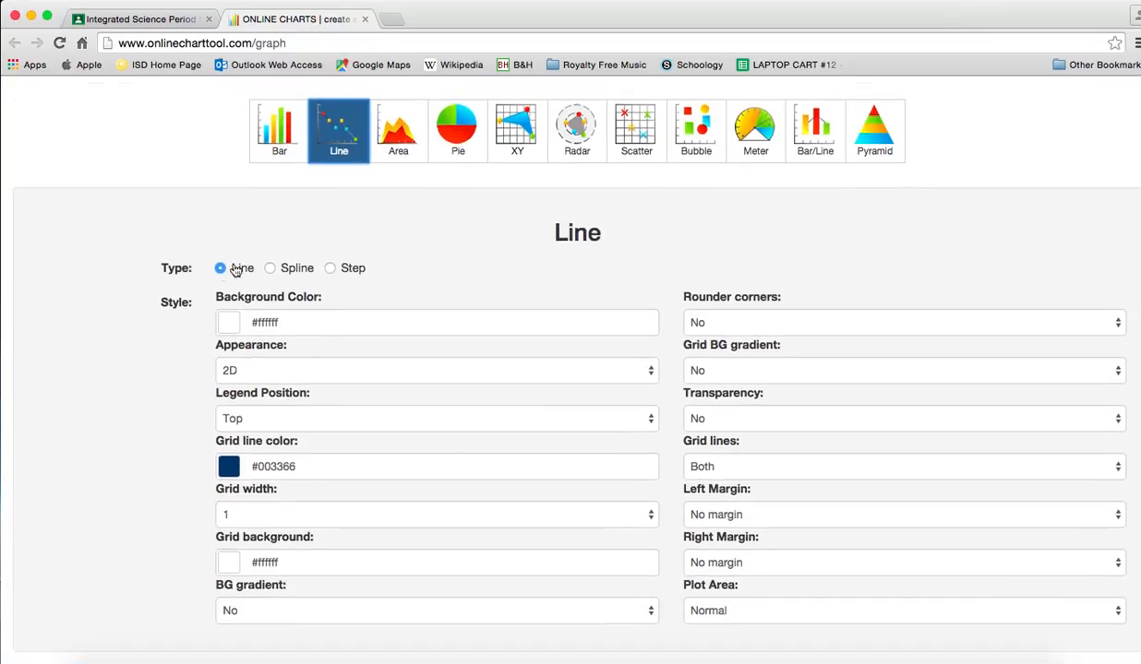
- Set the line chart's background color to light red #e39a9a and its legend position to Left
click(236, 321)
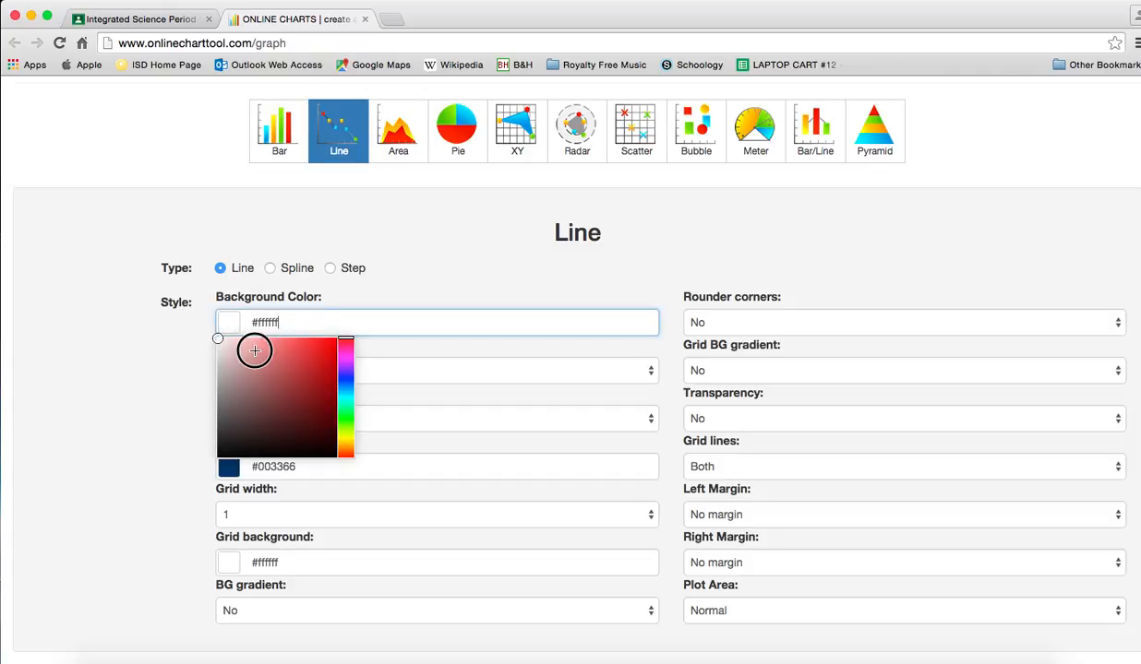
click(255, 350)
click(367, 301)
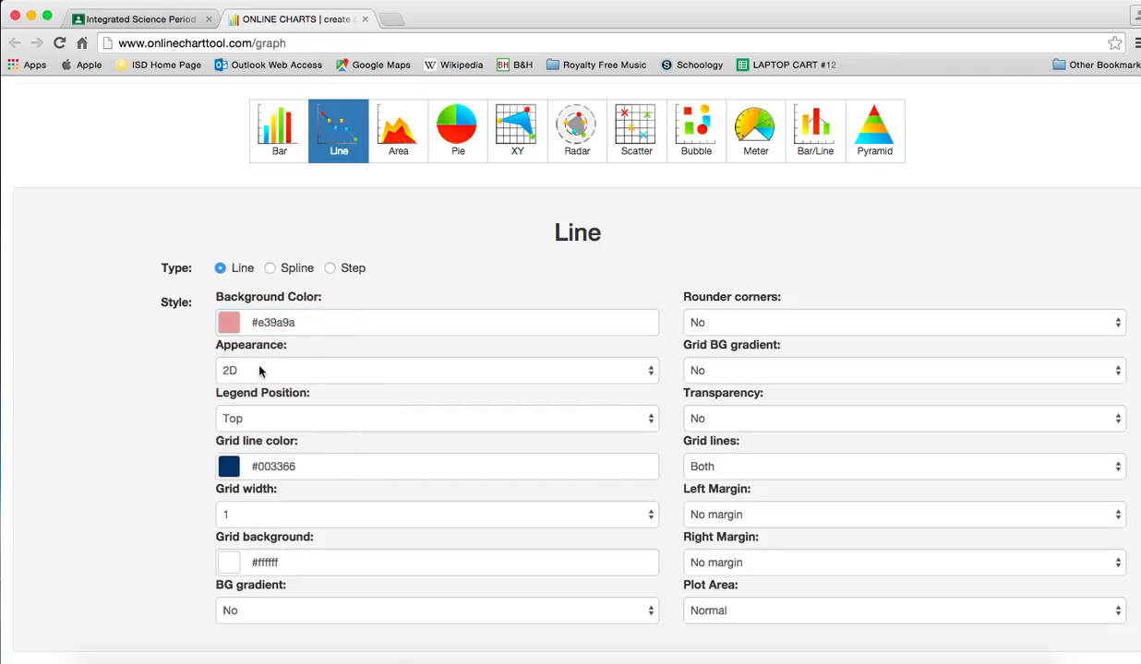
click(257, 422)
click(257, 411)
click(253, 424)
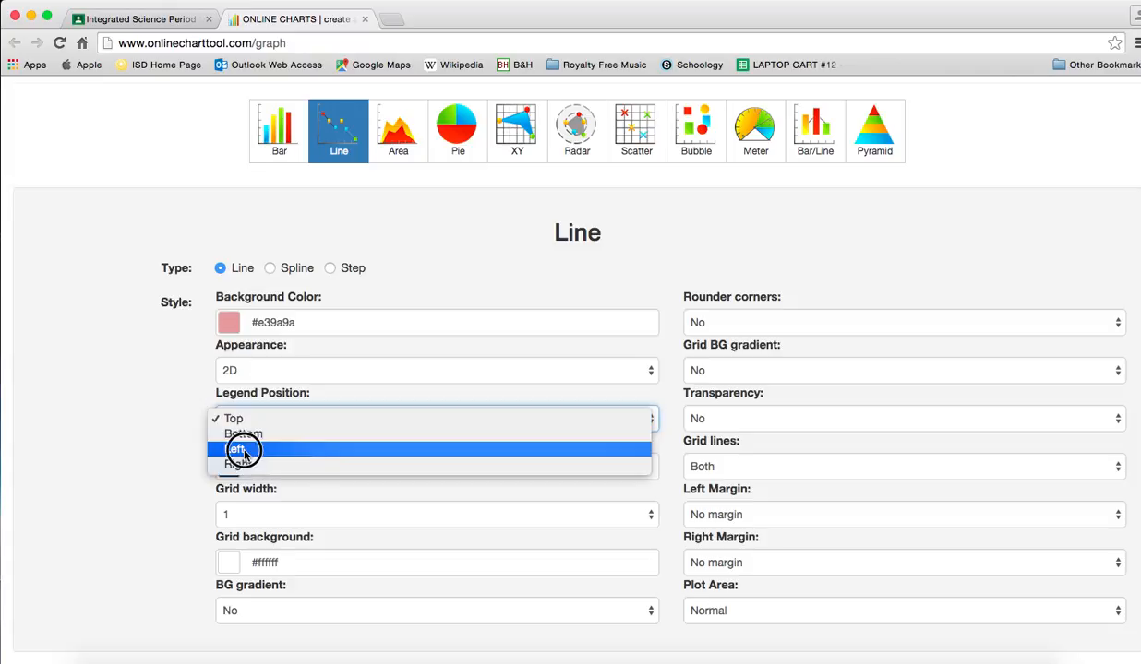
click(245, 453)
- Set the chart's grid line color to light blue #529ae3, keeping the legend position at Left
click(230, 466)
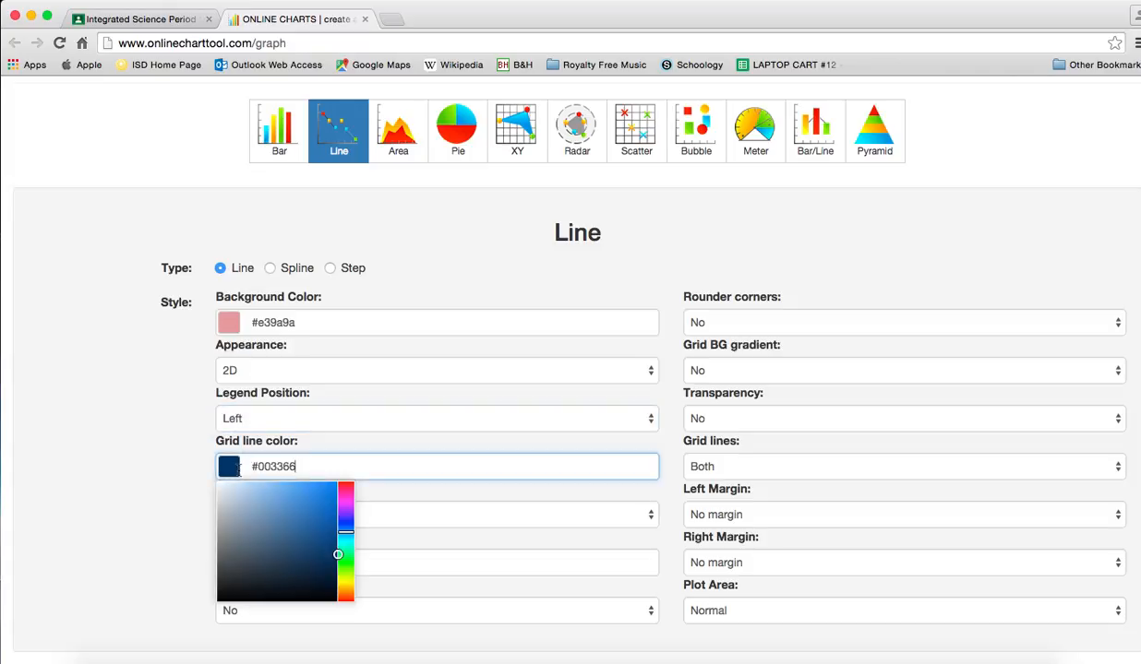
click(294, 496)
click(327, 420)
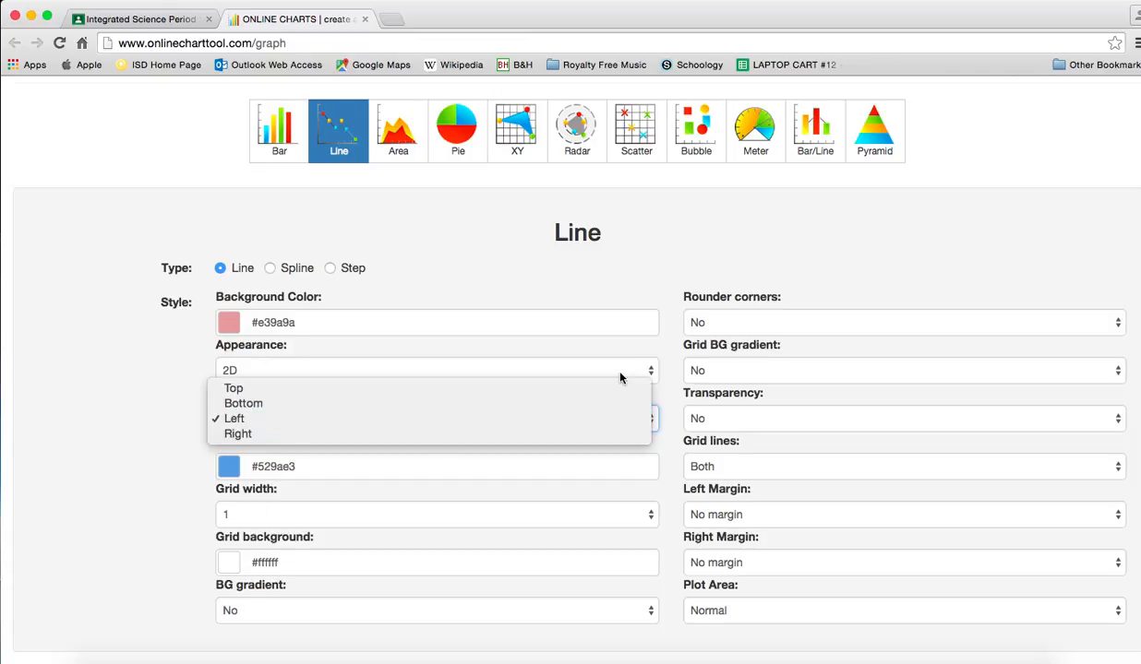
click(655, 473)
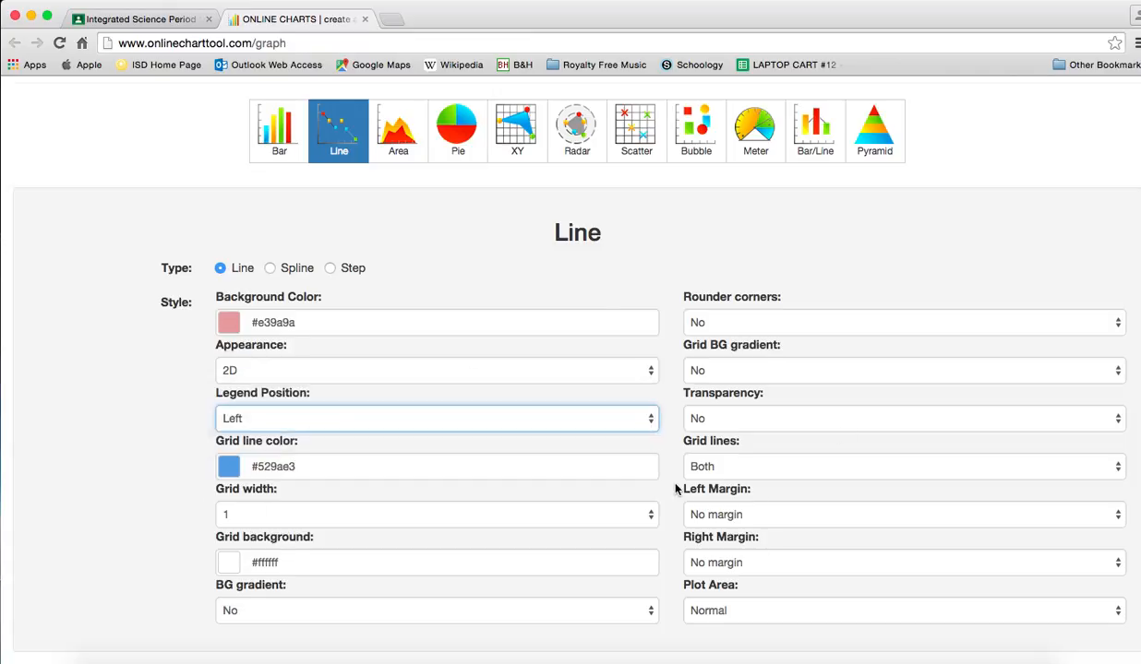
- Continue to the chart's data entry stage and go through the Graph Title, X Axis and Y Axis fields, leaving them blank
scroll(925, 537, down, 5)
scroll(926, 537, up, 2)
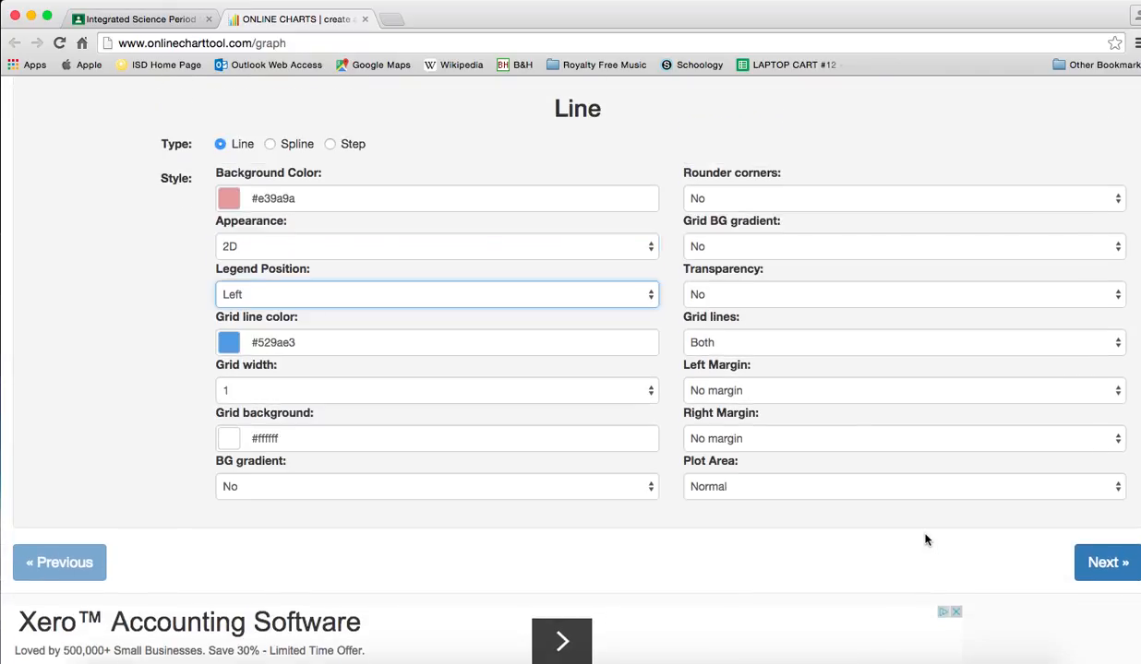
click(1107, 576)
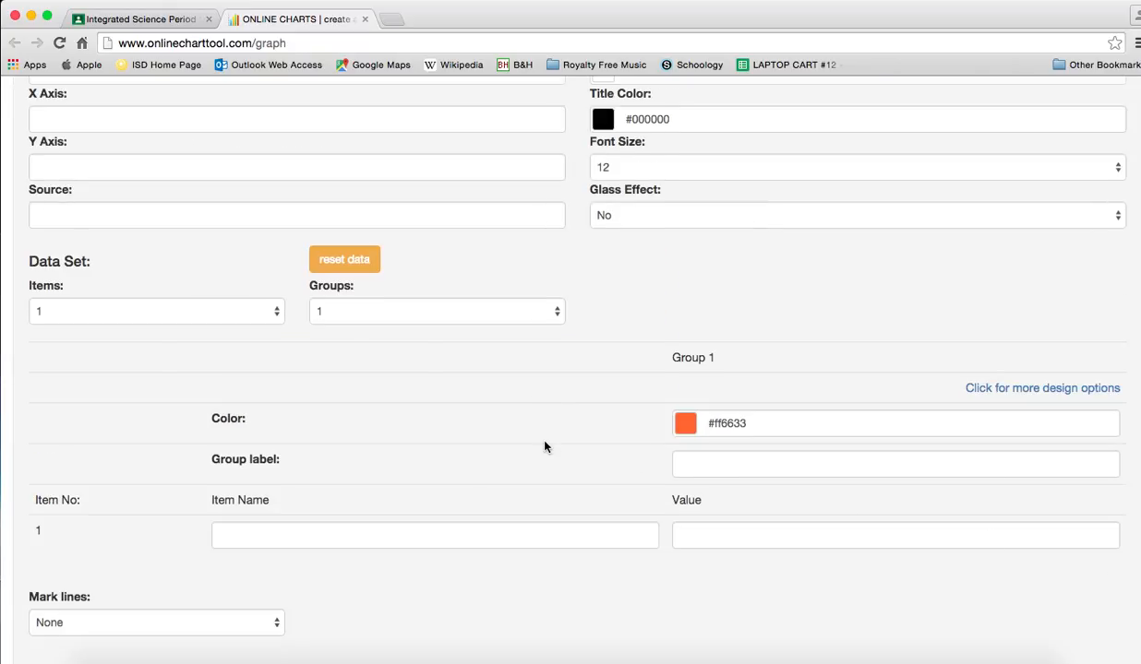
scroll(545, 446, up, 2)
click(162, 170)
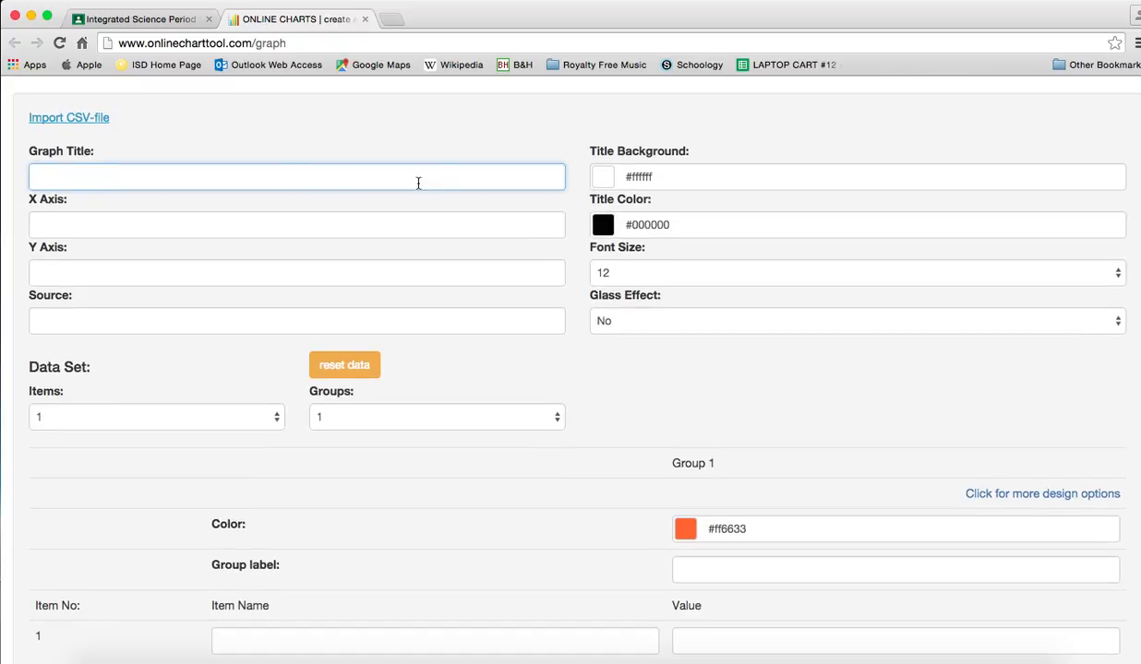
click(85, 227)
click(59, 268)
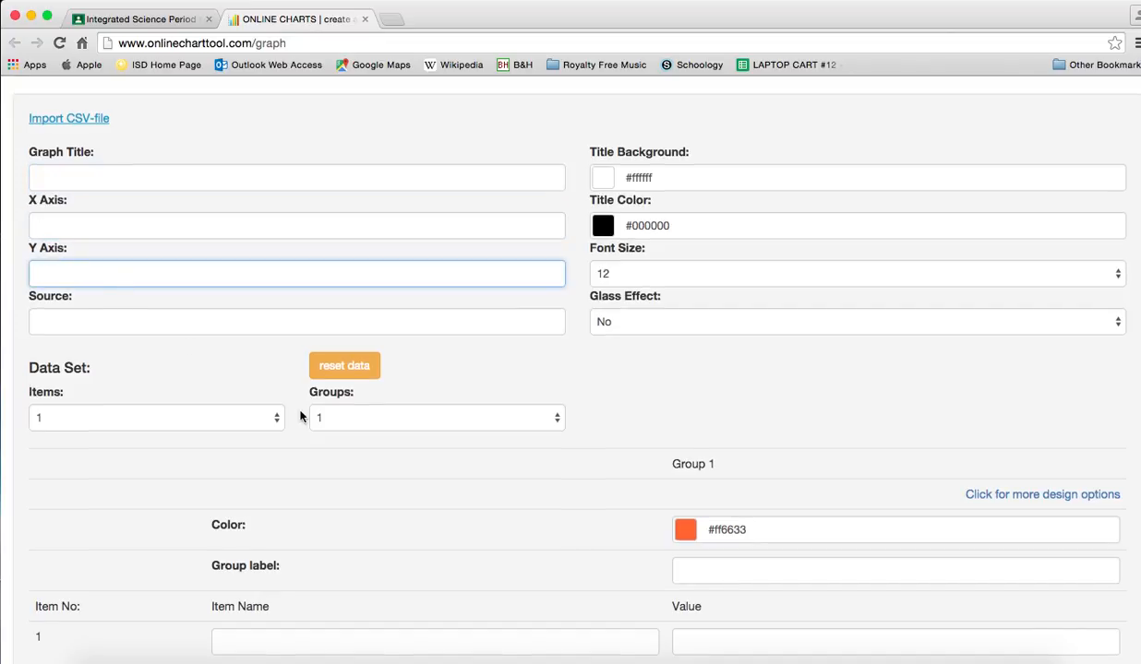
- Set the data set to 31 items and 2 groups
click(273, 418)
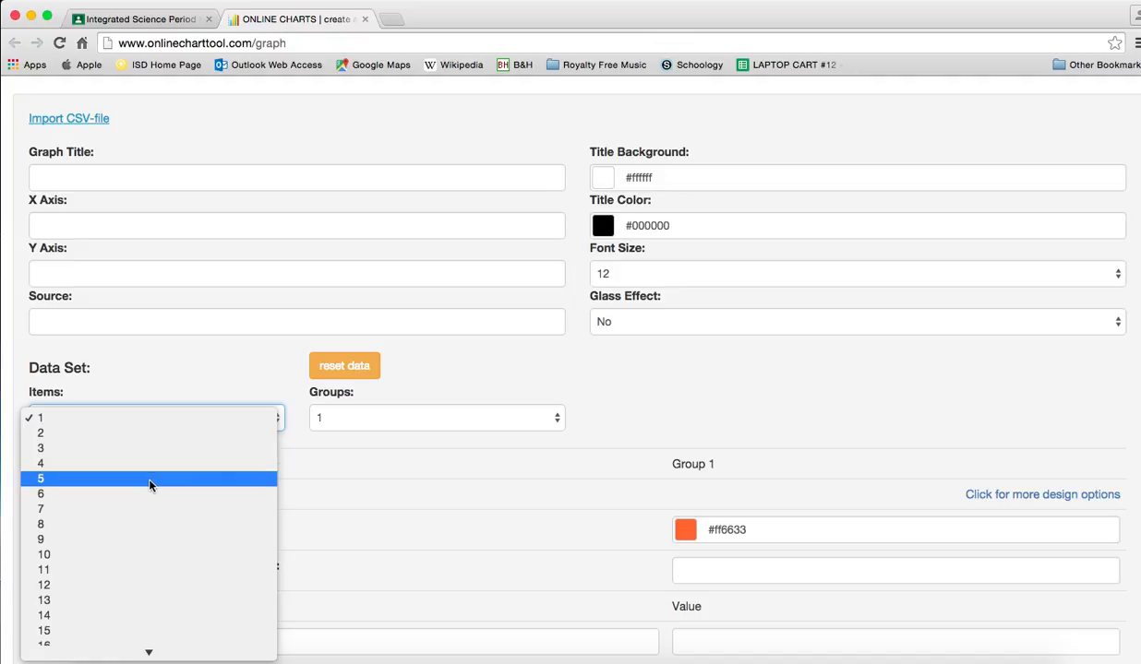
scroll(150, 486, down, 5)
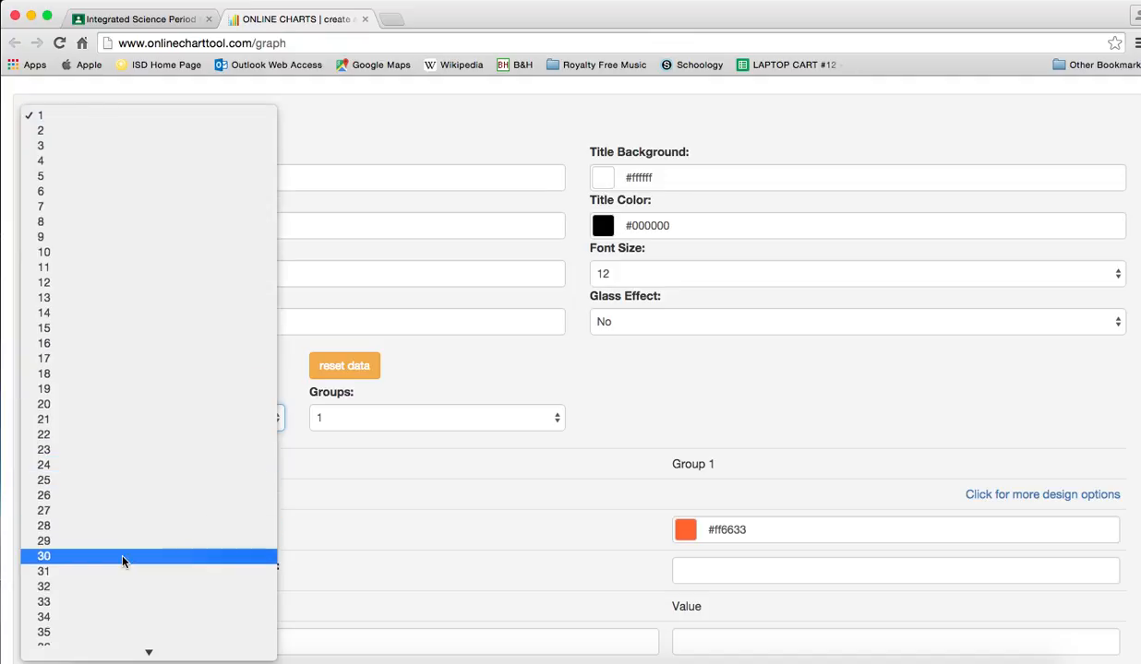
click(122, 571)
click(363, 430)
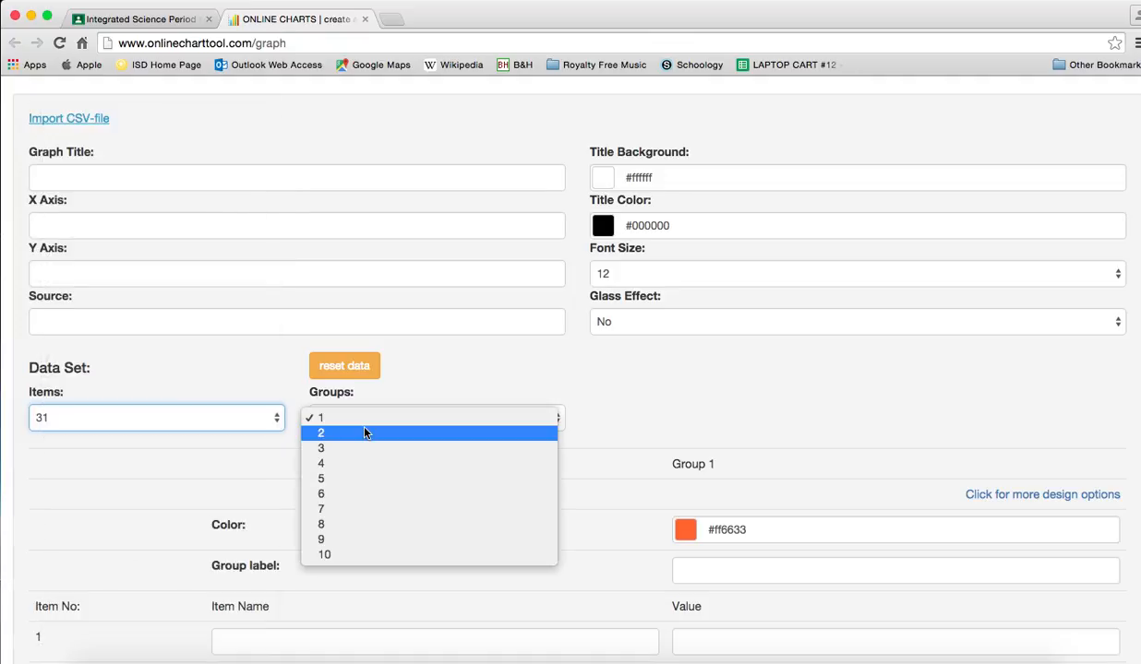
click(361, 433)
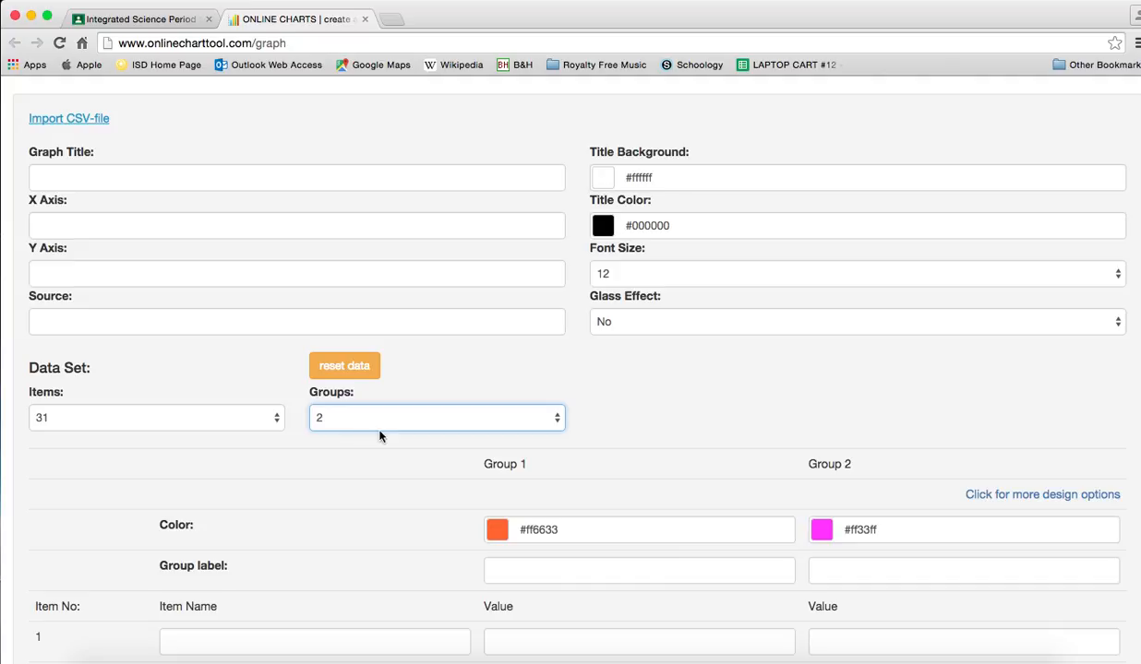
- Label Group 1 as July 2000 and Group 2 as July 2015
scroll(216, 463, down, 3)
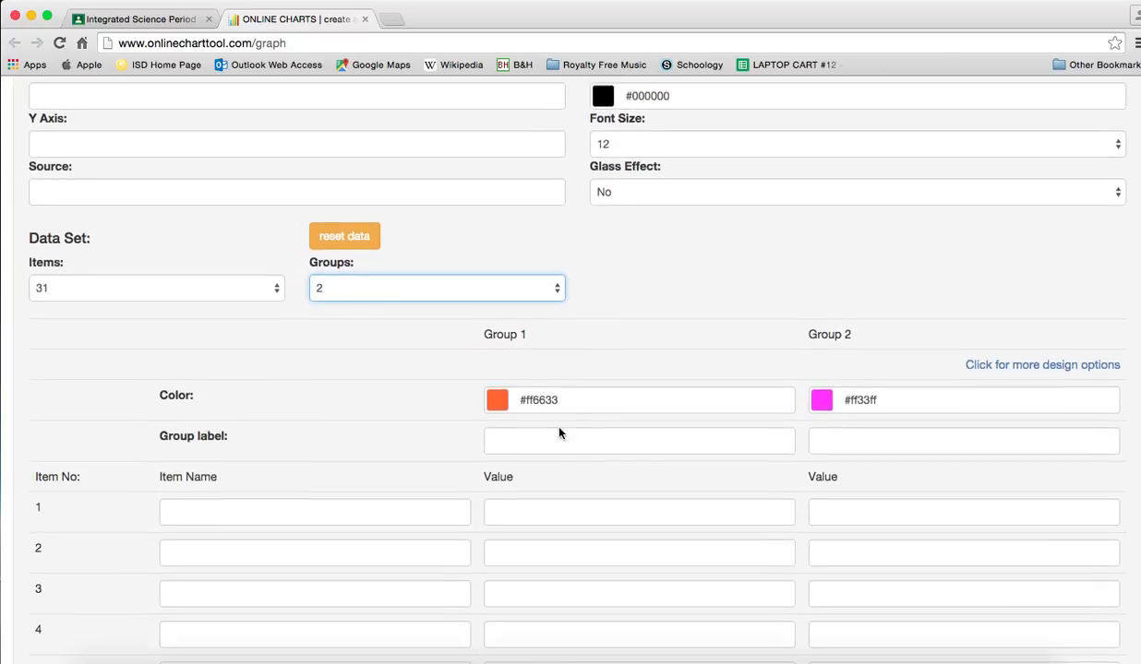
click(539, 442)
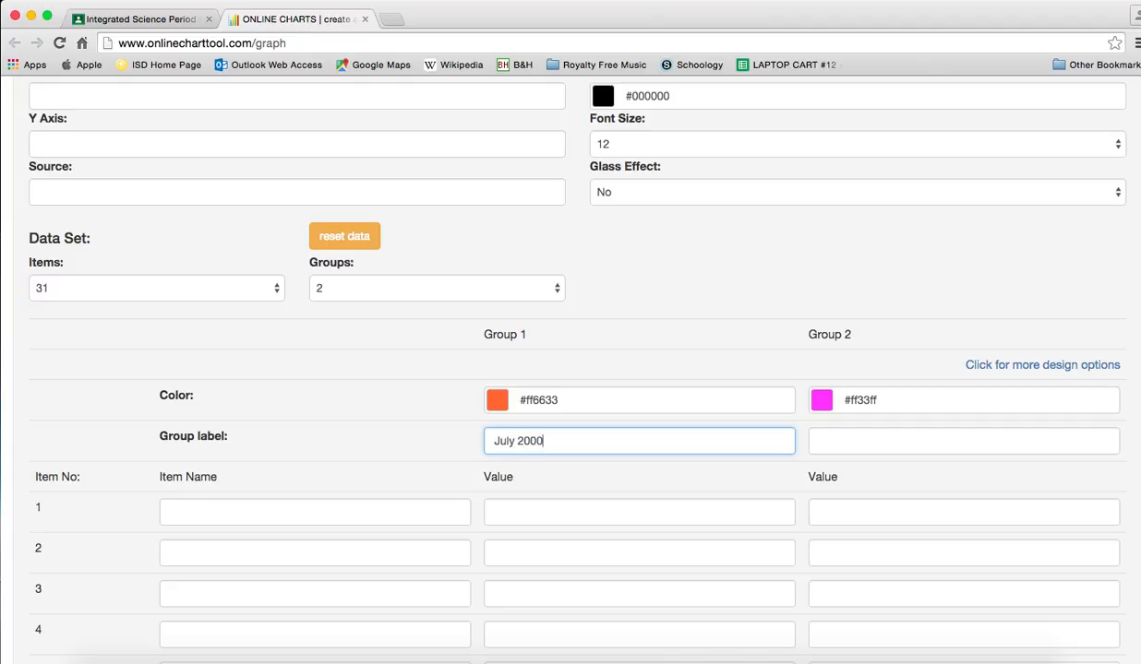
click(845, 441)
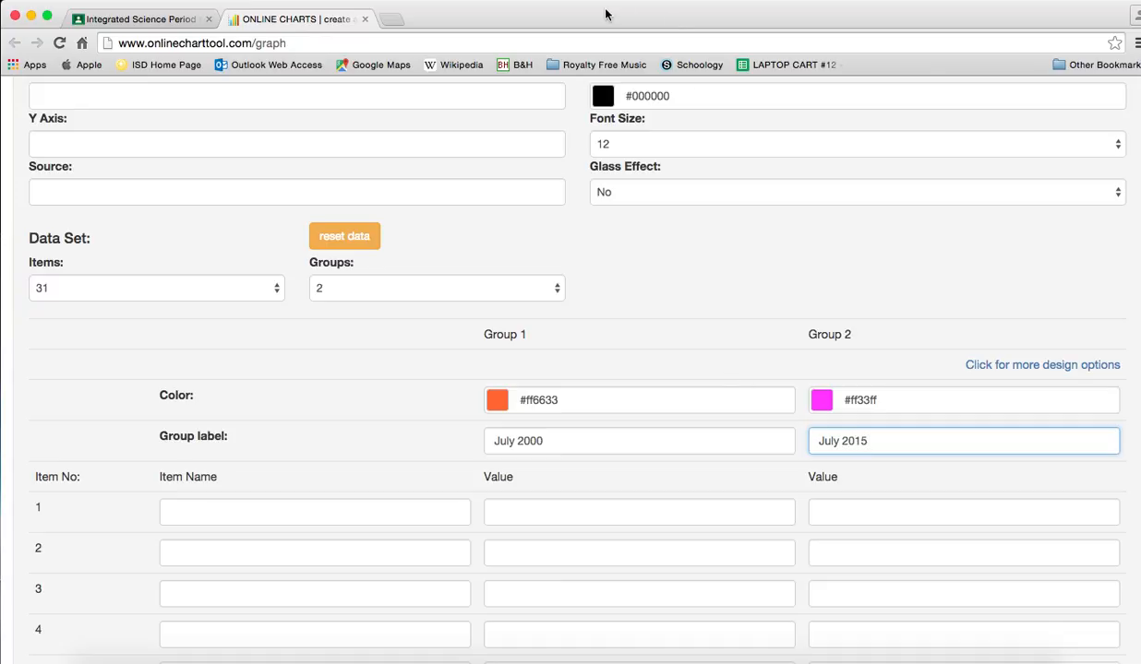
- Name the first five data items 1, 2, 3, 4 and 5
click(232, 518)
text(1)
click(208, 557)
text(2)
click(215, 596)
text(3)
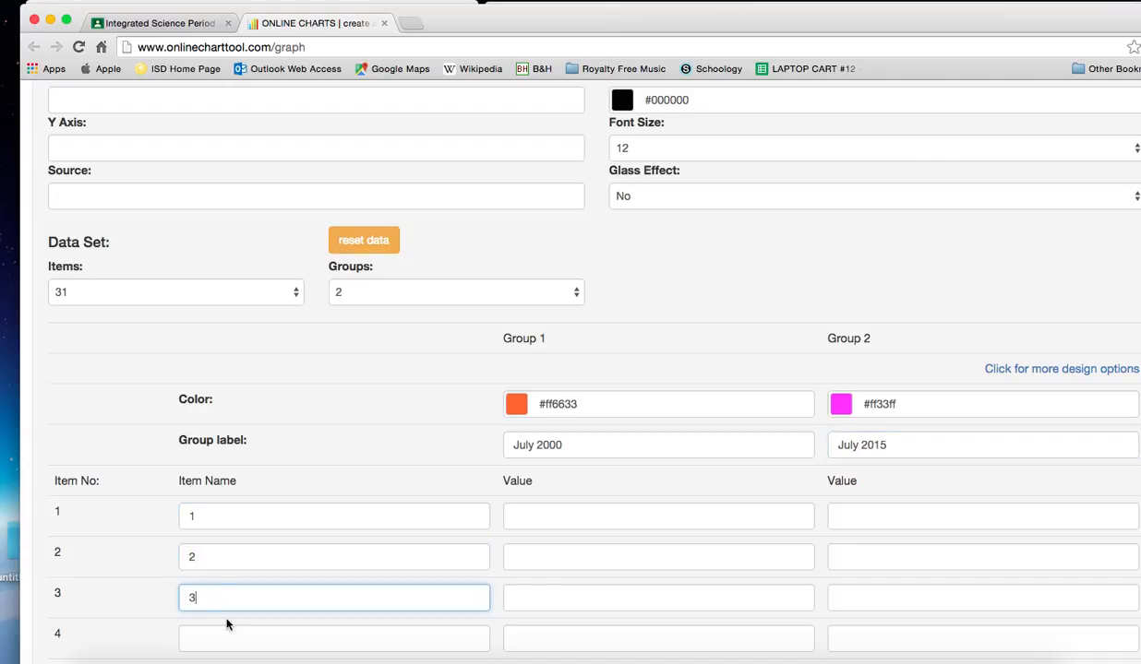
click(216, 639)
scroll(217, 623, down, 2)
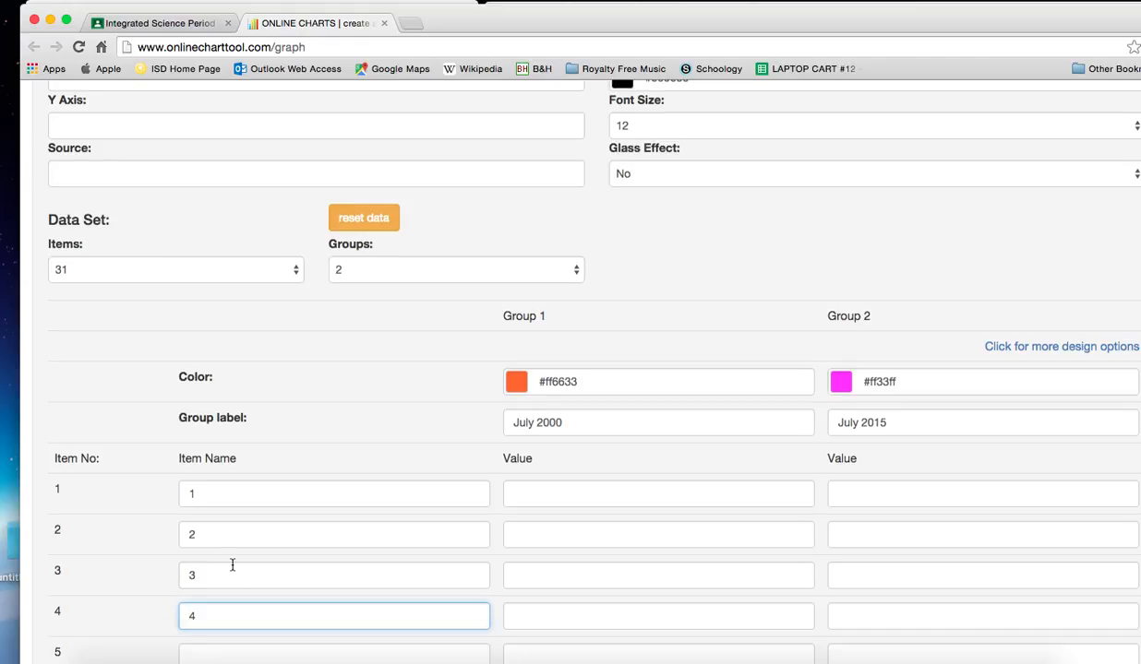
click(224, 607)
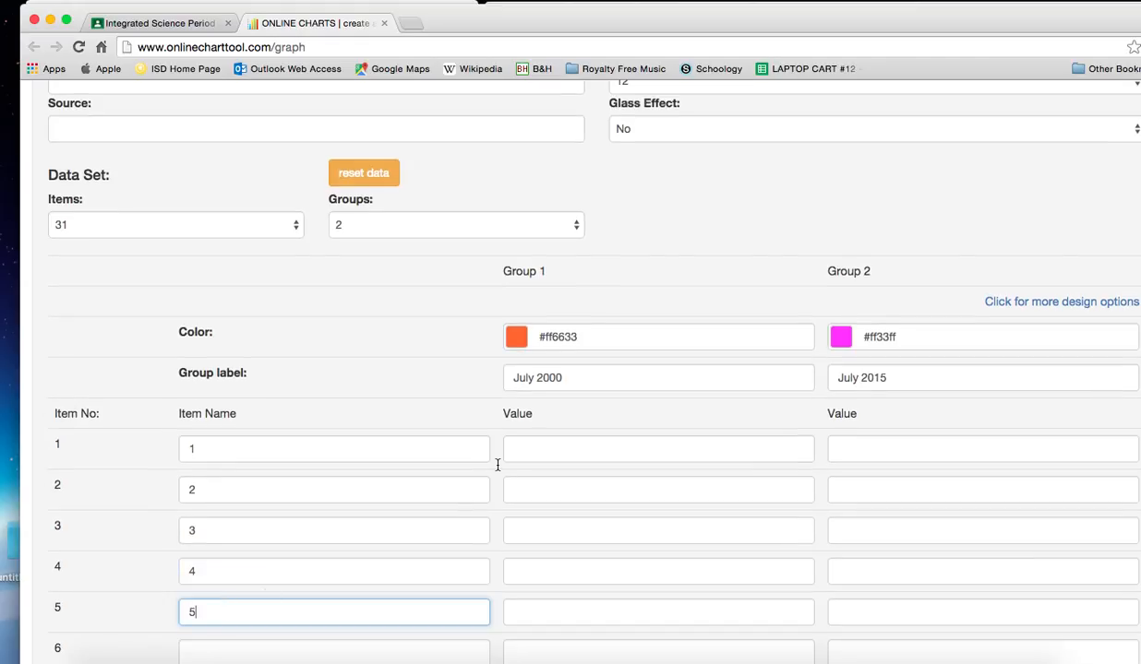
- Enter the July 2000 values 84, 84, 87, 84 and 81 for items 1 to 5, consulting the temperature spreadsheet
click(536, 452)
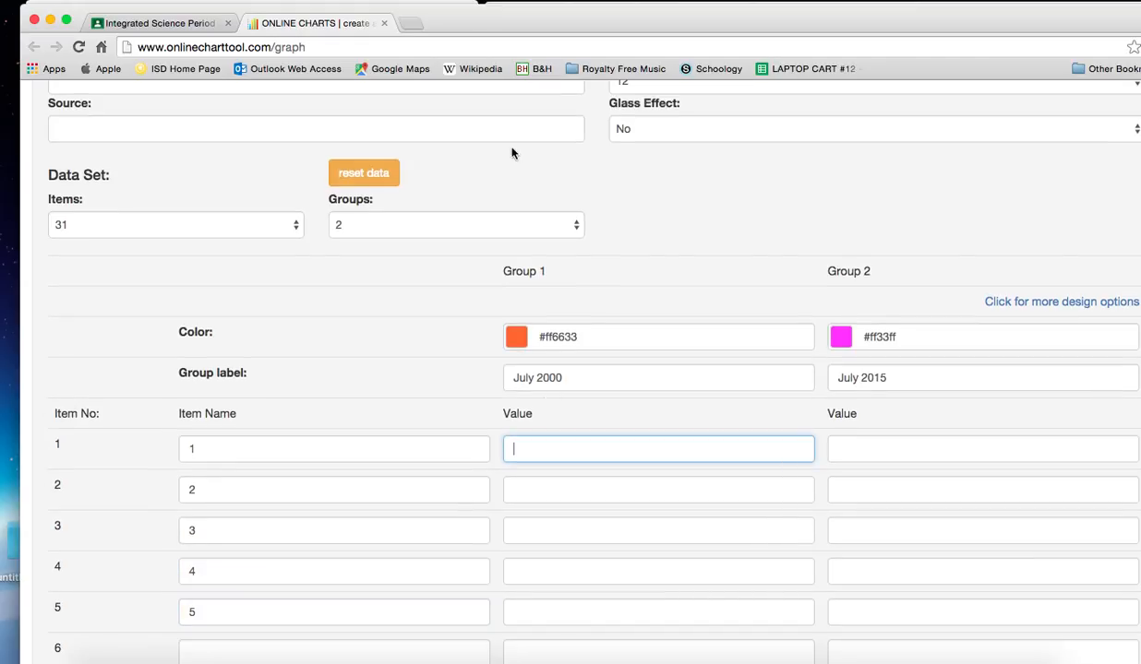
drag(482, 9, 524, 28)
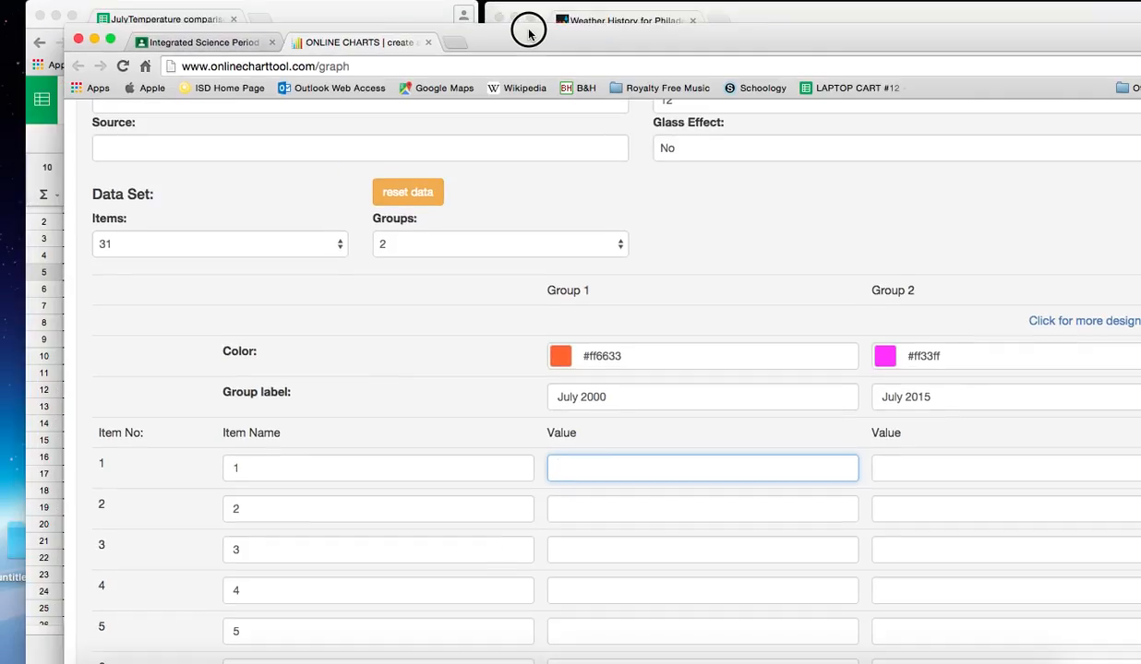
click(323, 11)
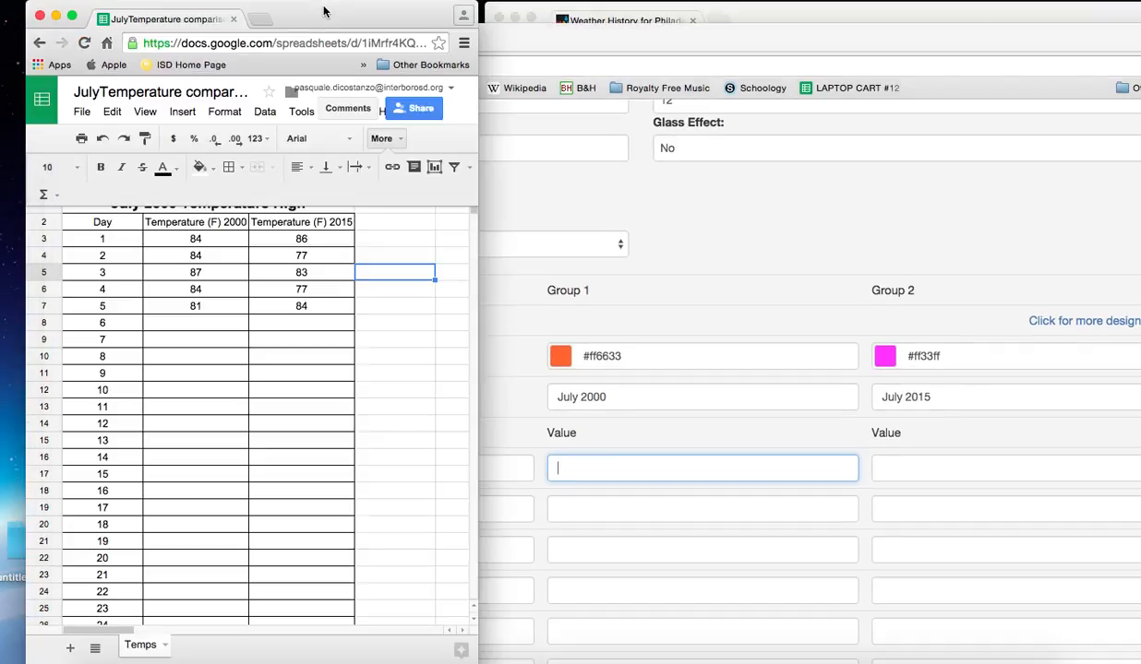
click(605, 467)
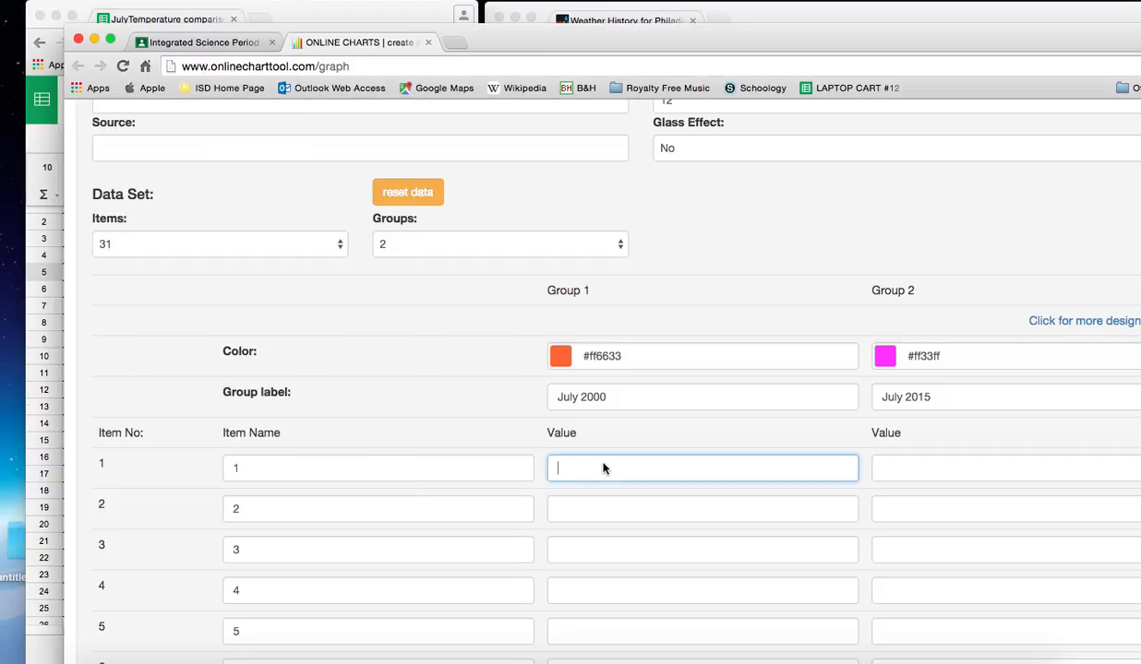
scroll(601, 478, down, 1)
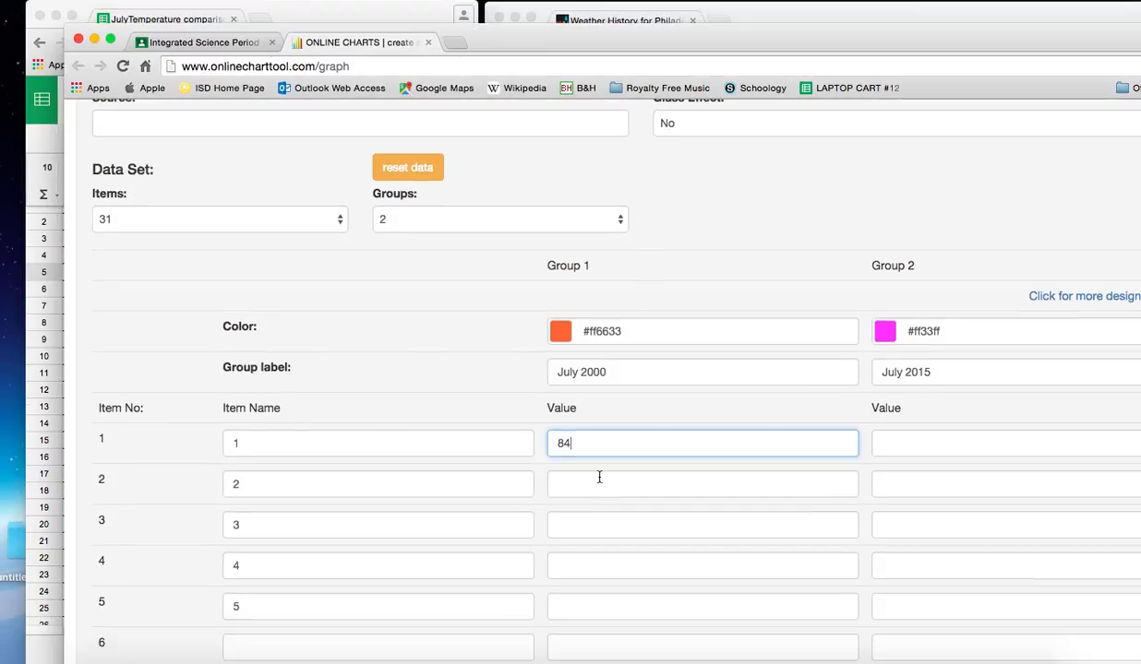
click(599, 479)
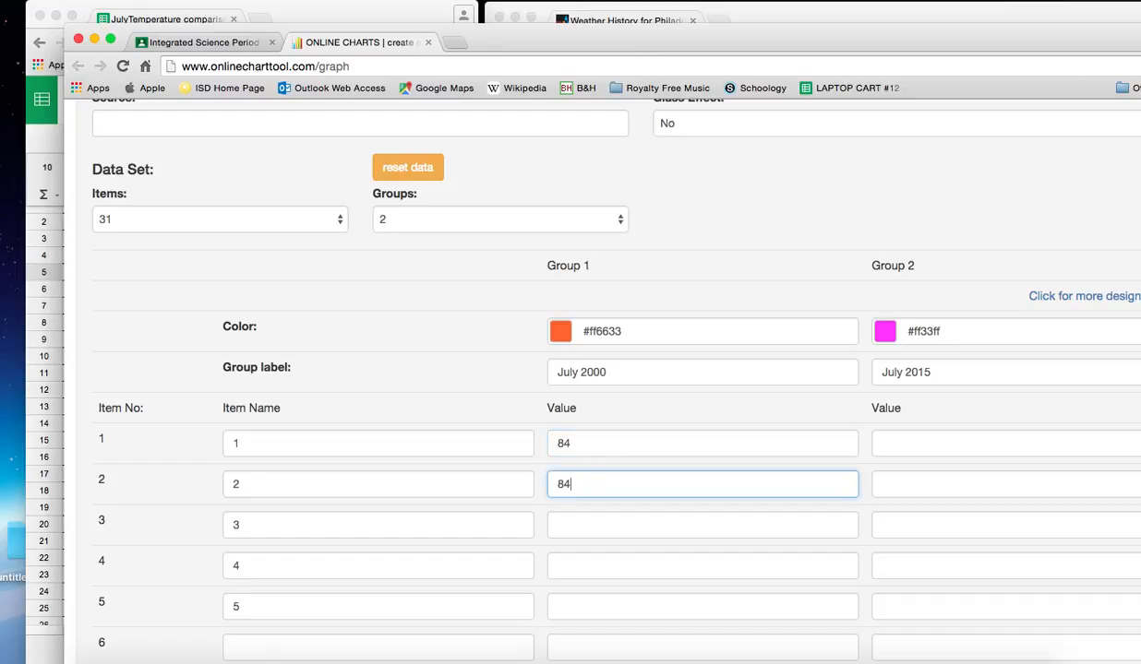
click(636, 530)
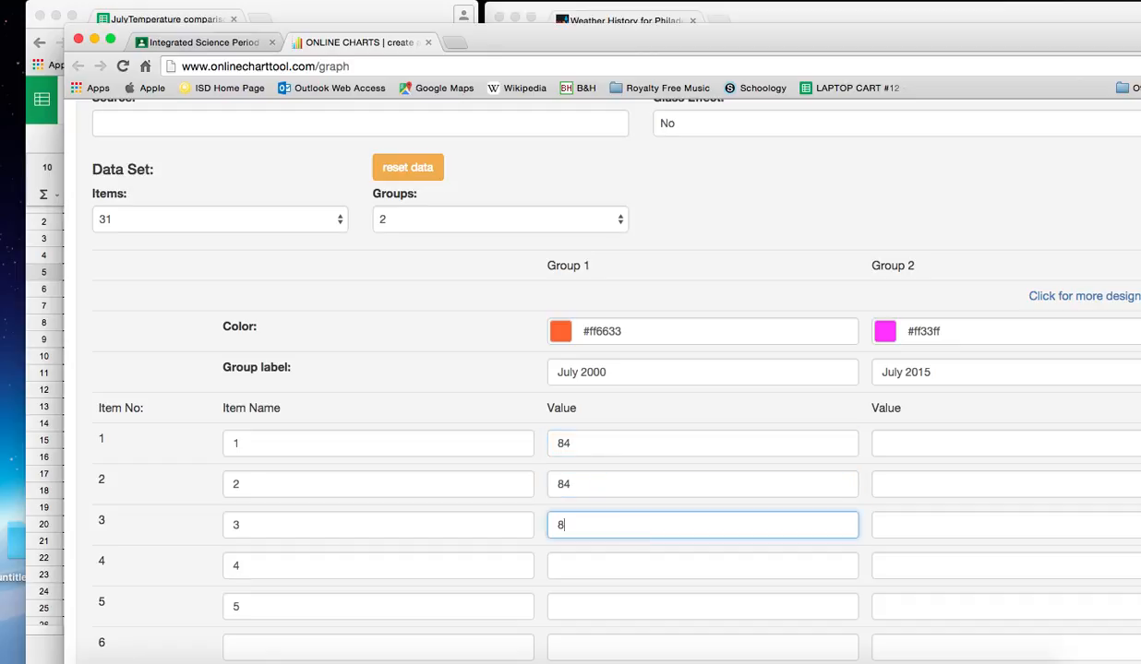
click(632, 562)
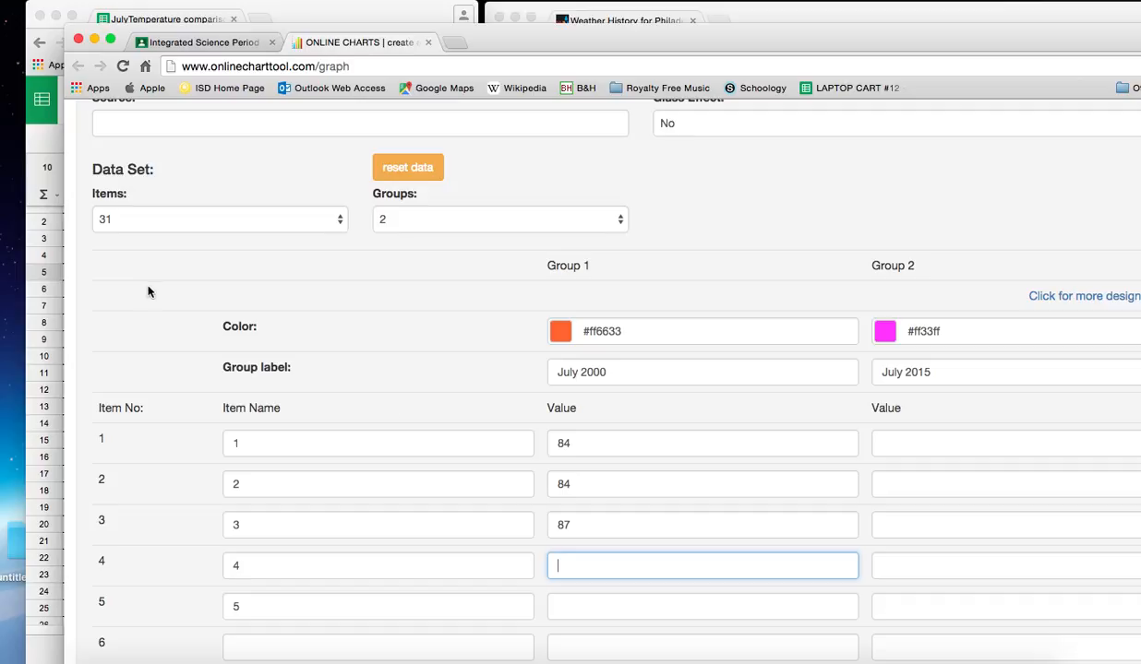
click(52, 9)
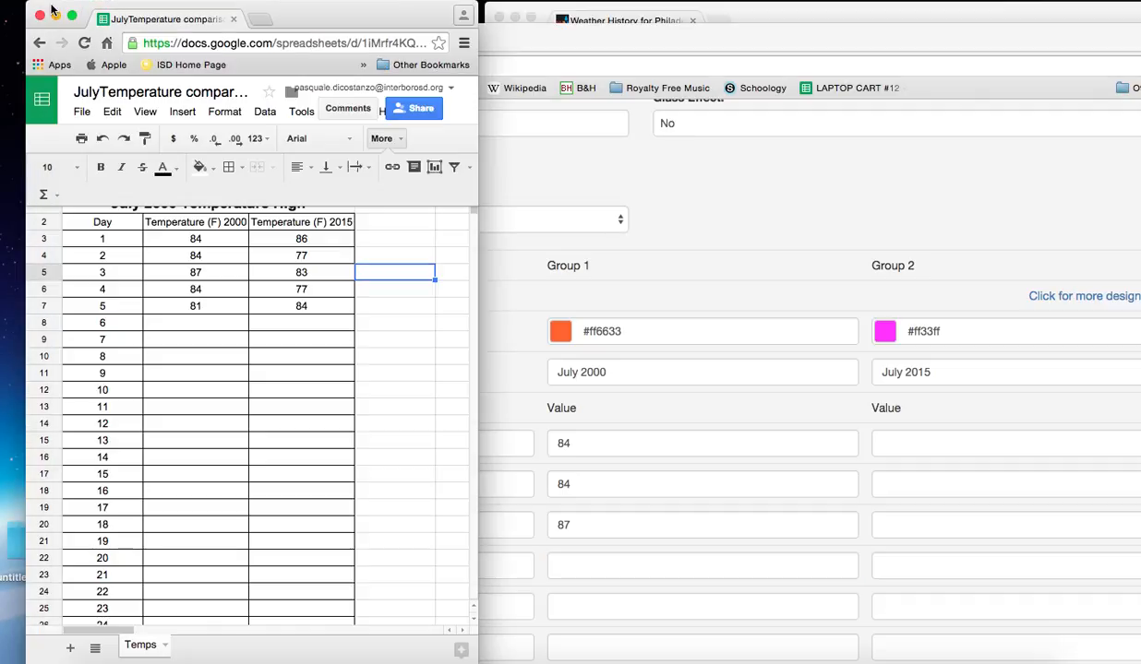
click(609, 566)
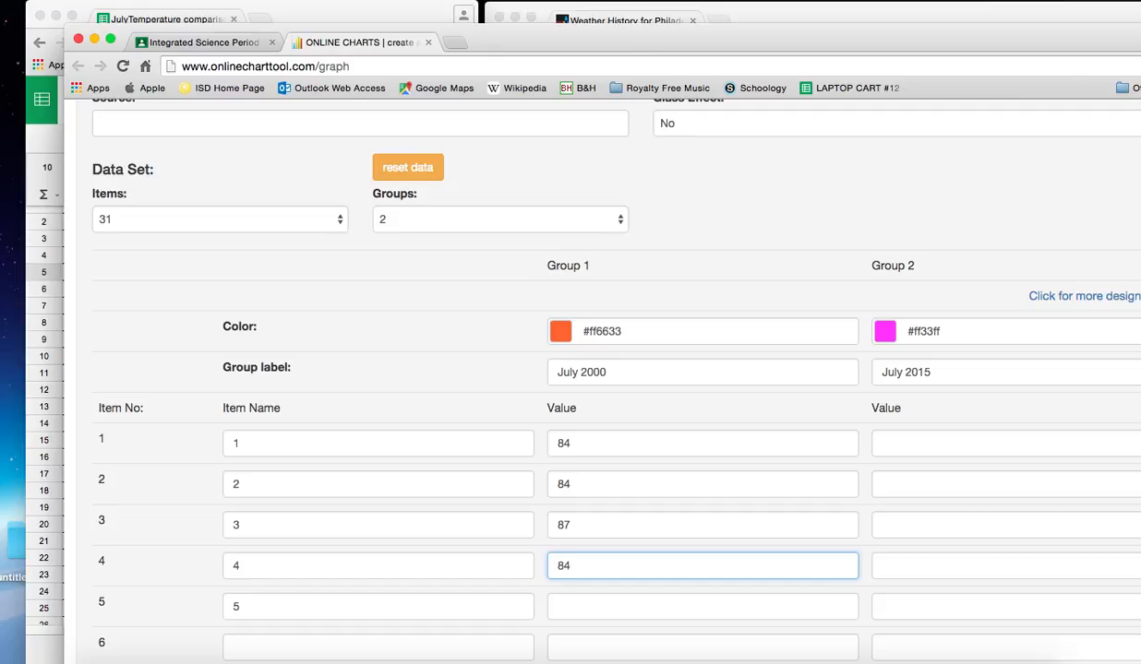
click(595, 600)
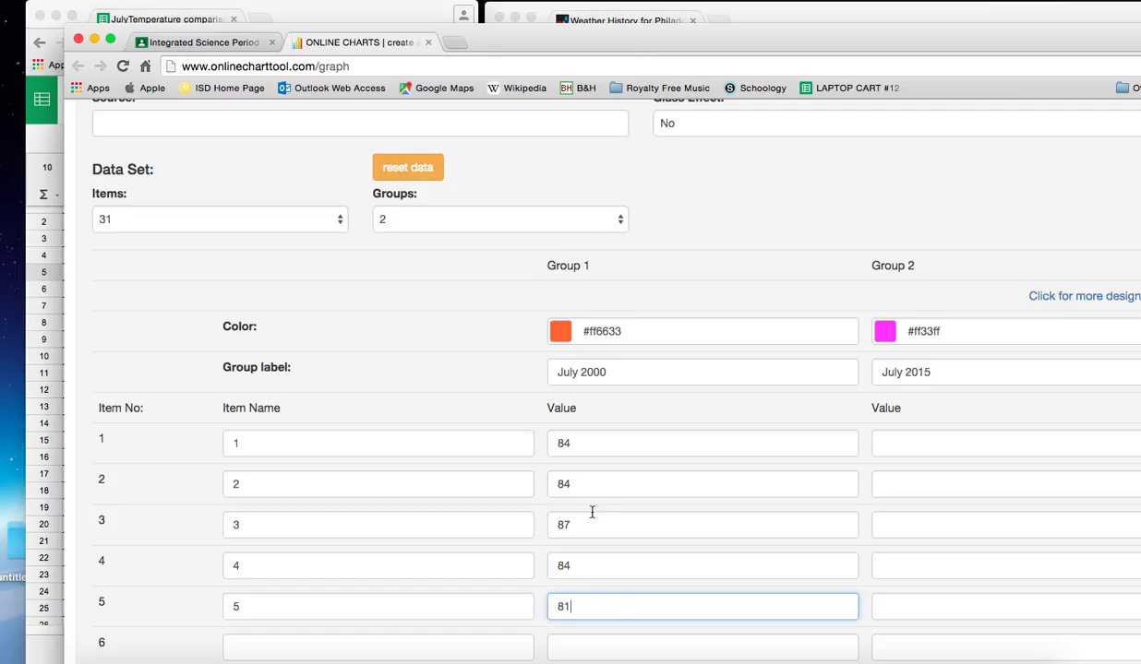
- Name item 31 as 31 and enter its July 2000 value of 88 from the temperature spreadsheet
scroll(592, 512, down, 15)
scroll(592, 513, down, 12)
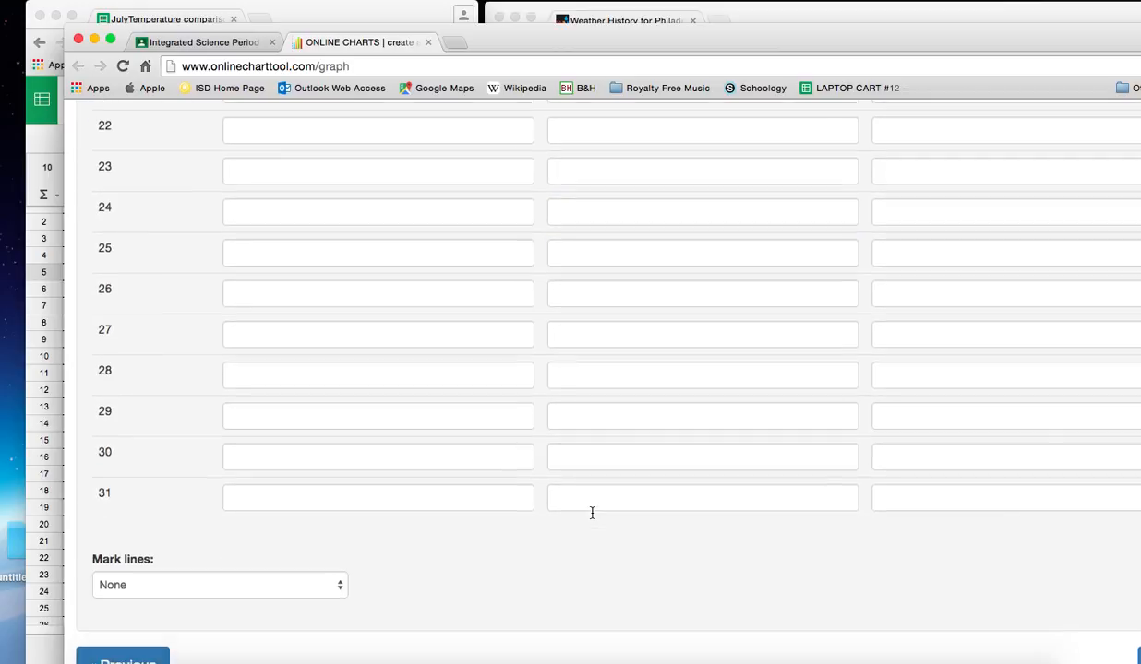
click(413, 491)
text(31)
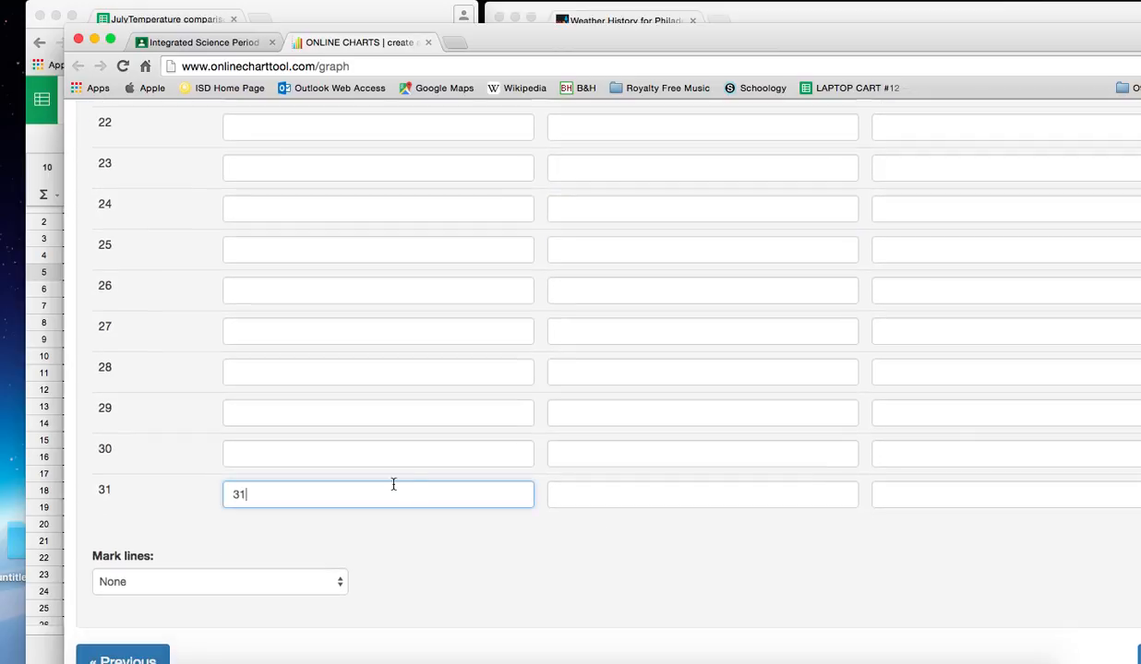
scroll(85, 221, up, 1)
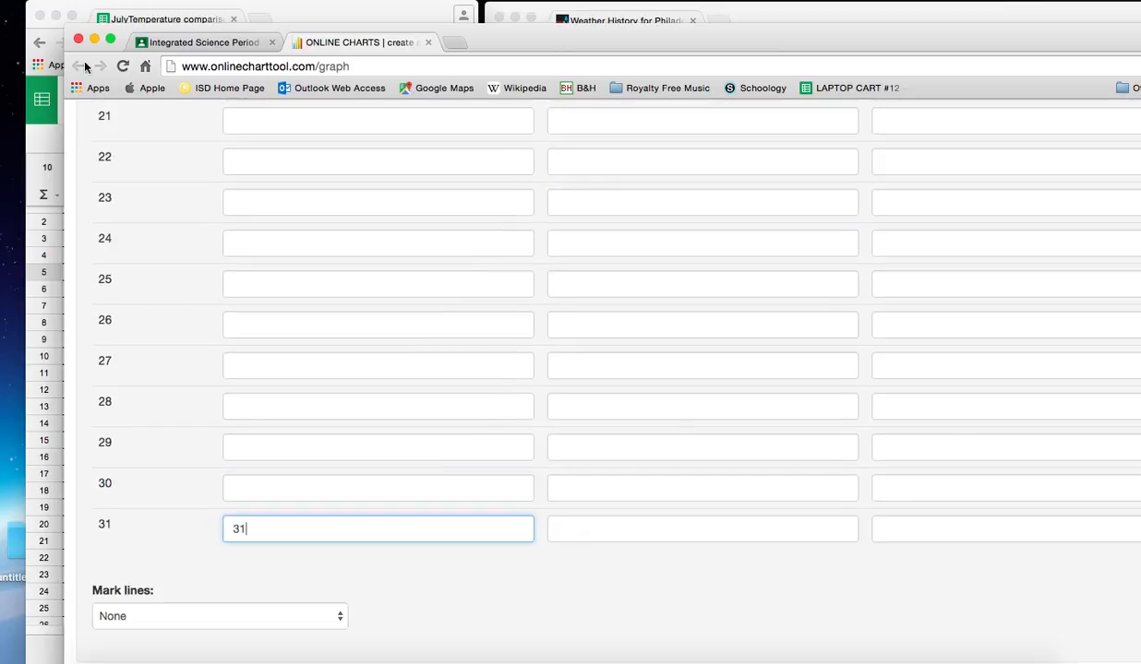
click(82, 9)
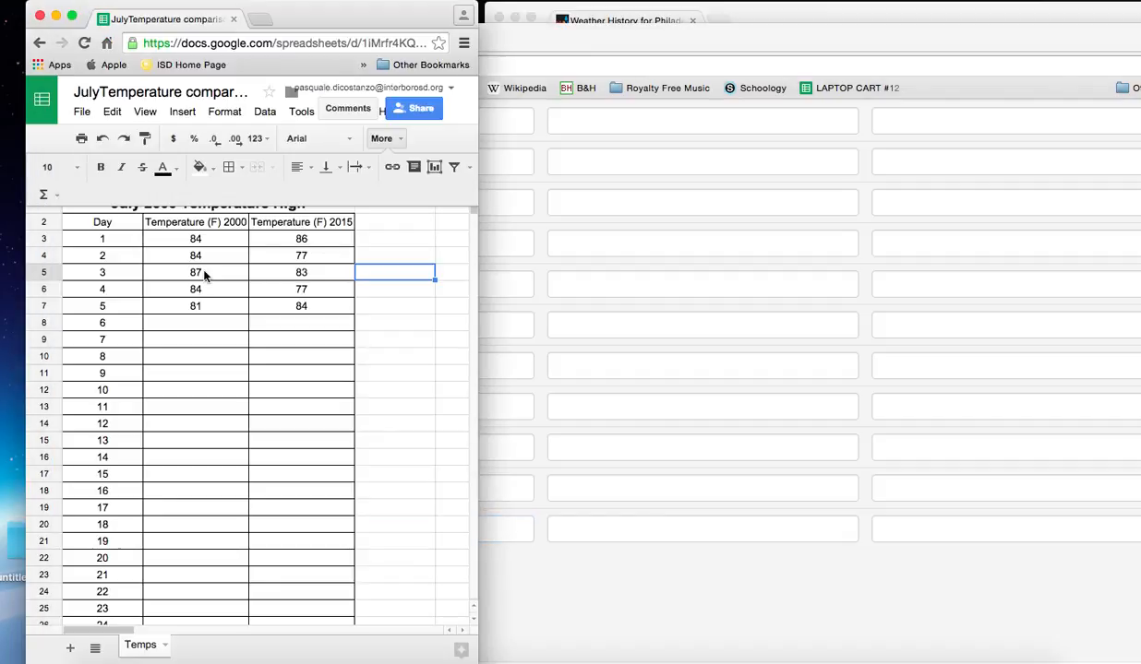
scroll(201, 413, down, 15)
scroll(203, 414, up, 3)
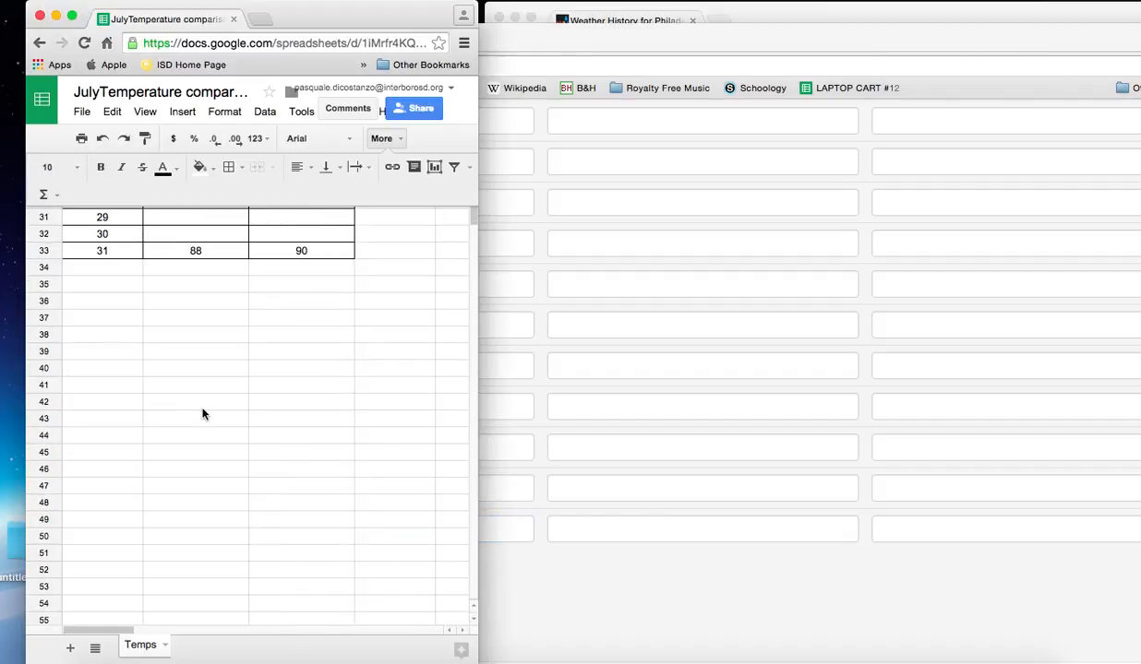
click(522, 535)
click(585, 533)
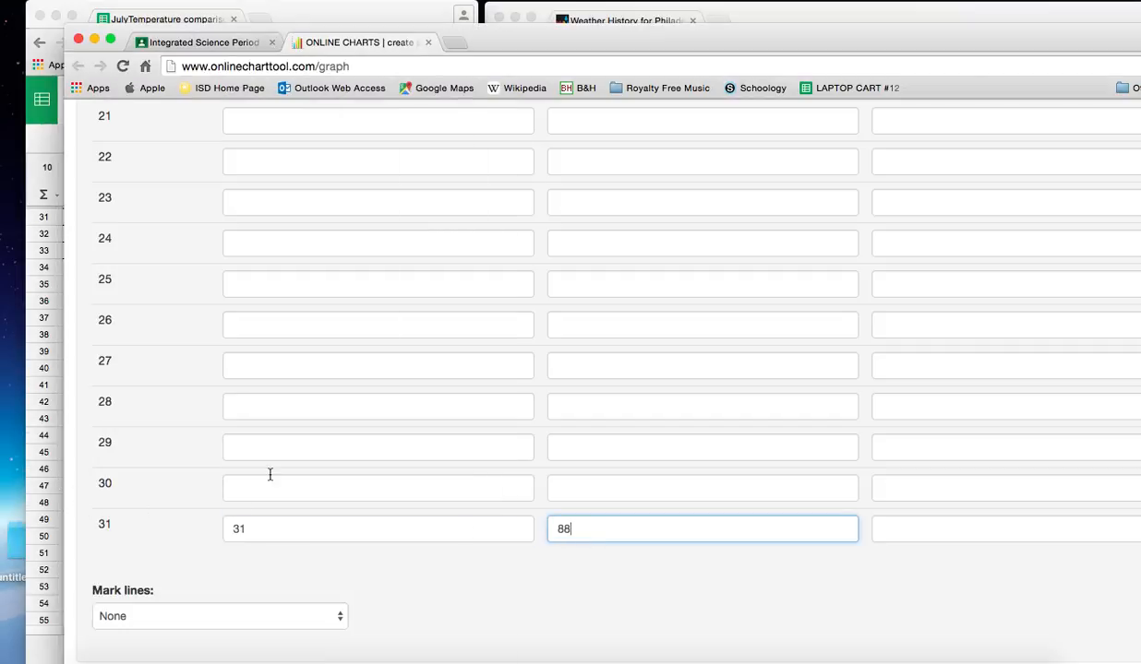
- Narrow the Online Charts window and arrange it beside the spreadsheet so the temperature columns and chart data fields are both visible
scroll(844, 356, up, 10)
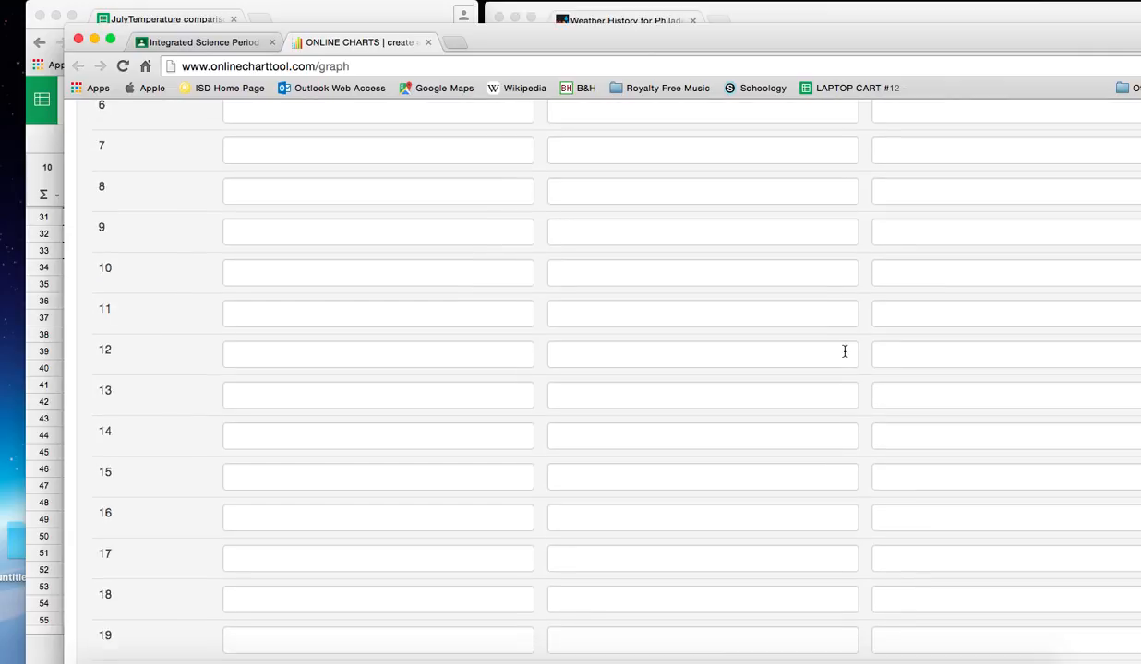
scroll(844, 351, up, 3)
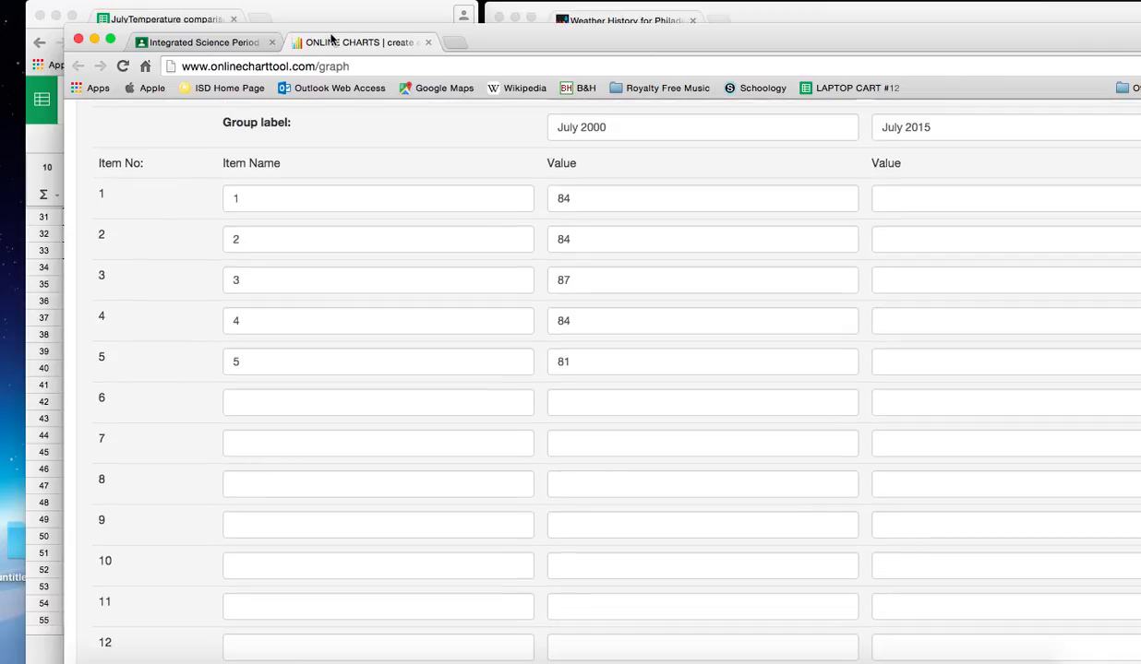
drag(537, 40, 442, 43)
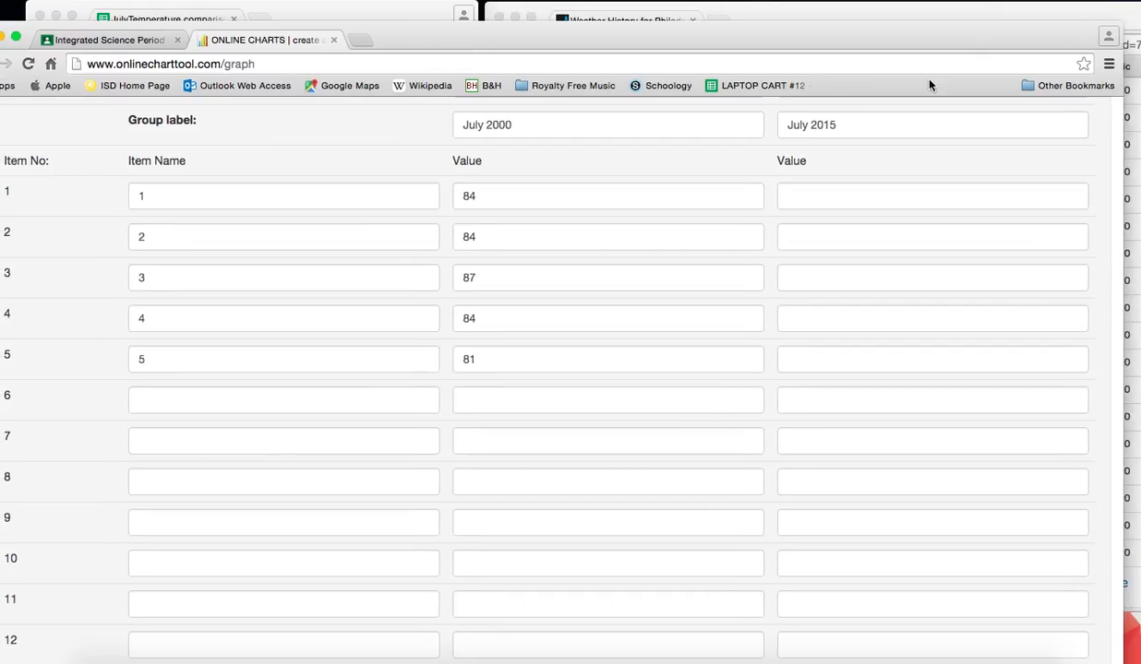
drag(1122, 84, 676, 93)
drag(573, 43, 1020, 34)
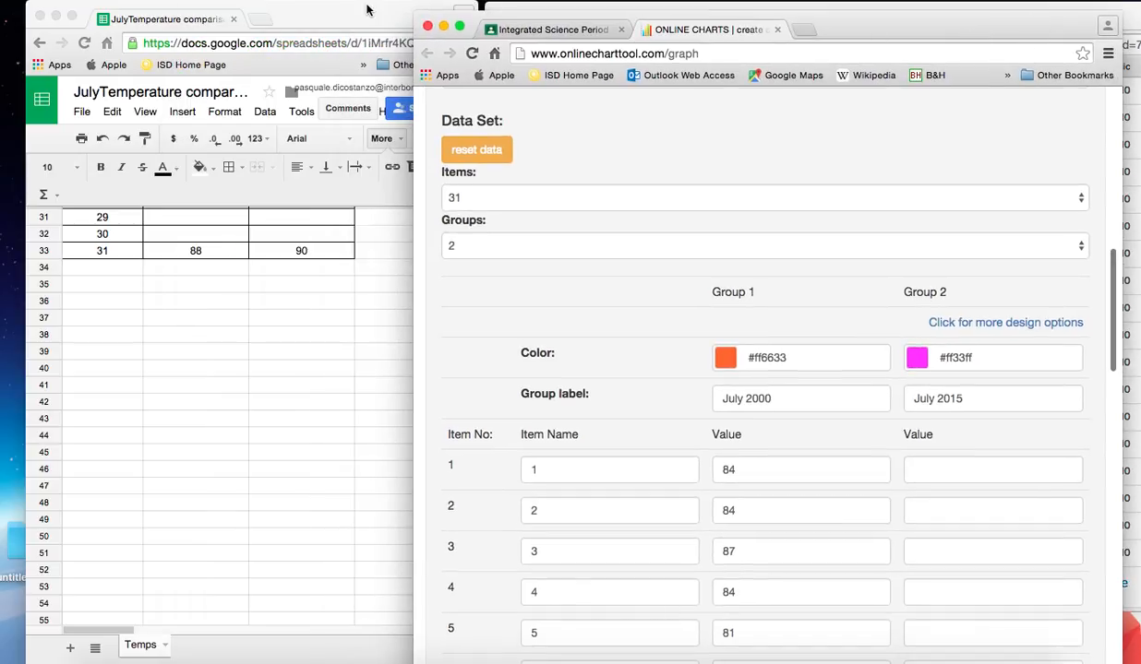
drag(356, 12, 307, 17)
drag(844, 21, 776, 10)
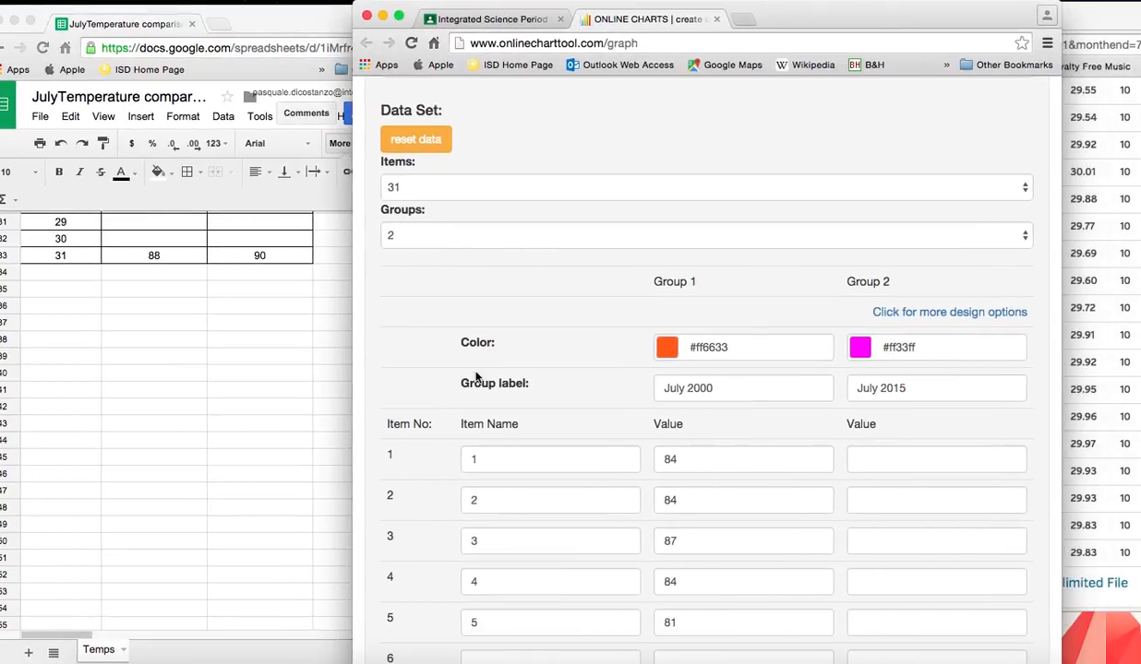
- Enter the July 2015 values 86, 77, 83, 77 and 84 for items 1 to 5 from the temperature spreadsheet
scroll(290, 360, up, 2)
scroll(290, 360, up, 10)
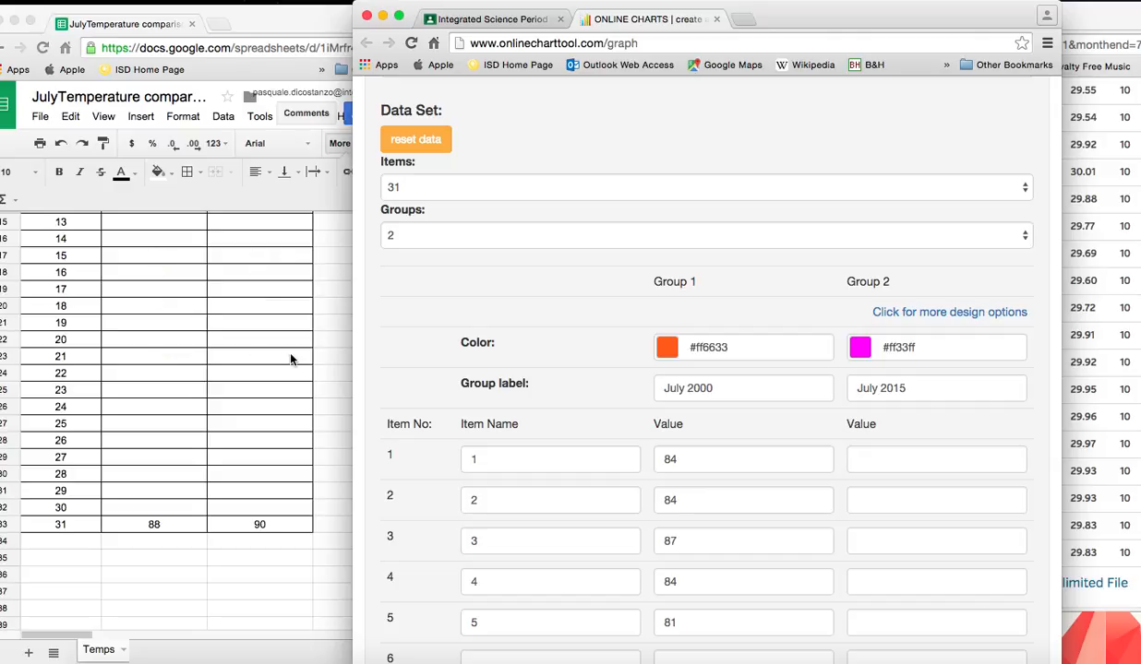
click(899, 459)
text(86)
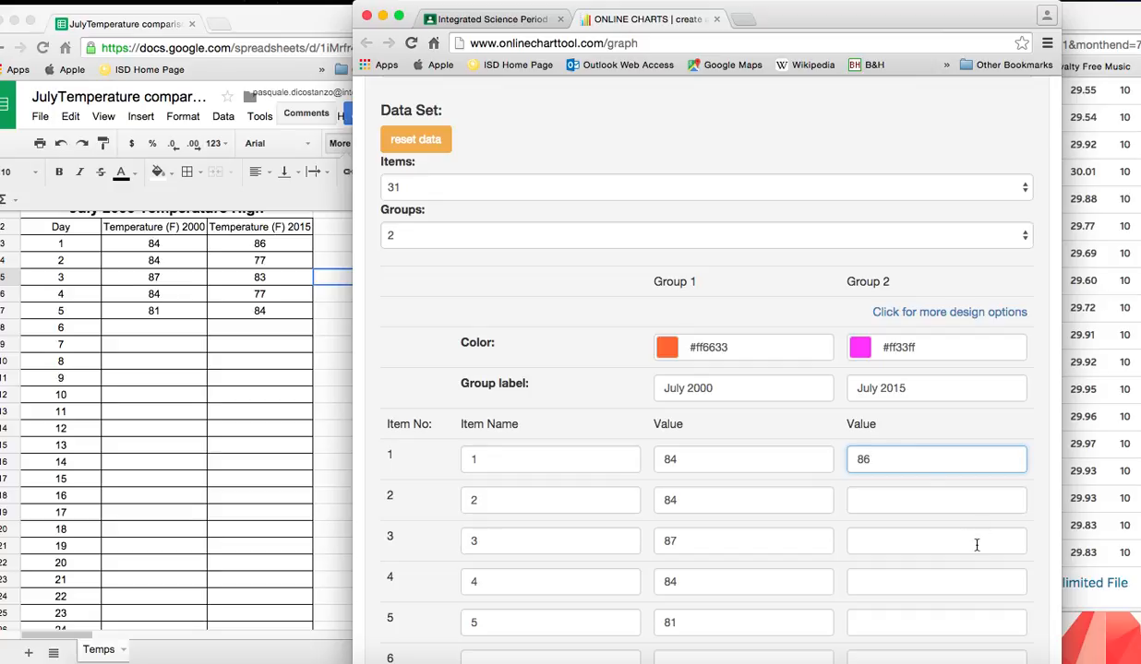
click(915, 506)
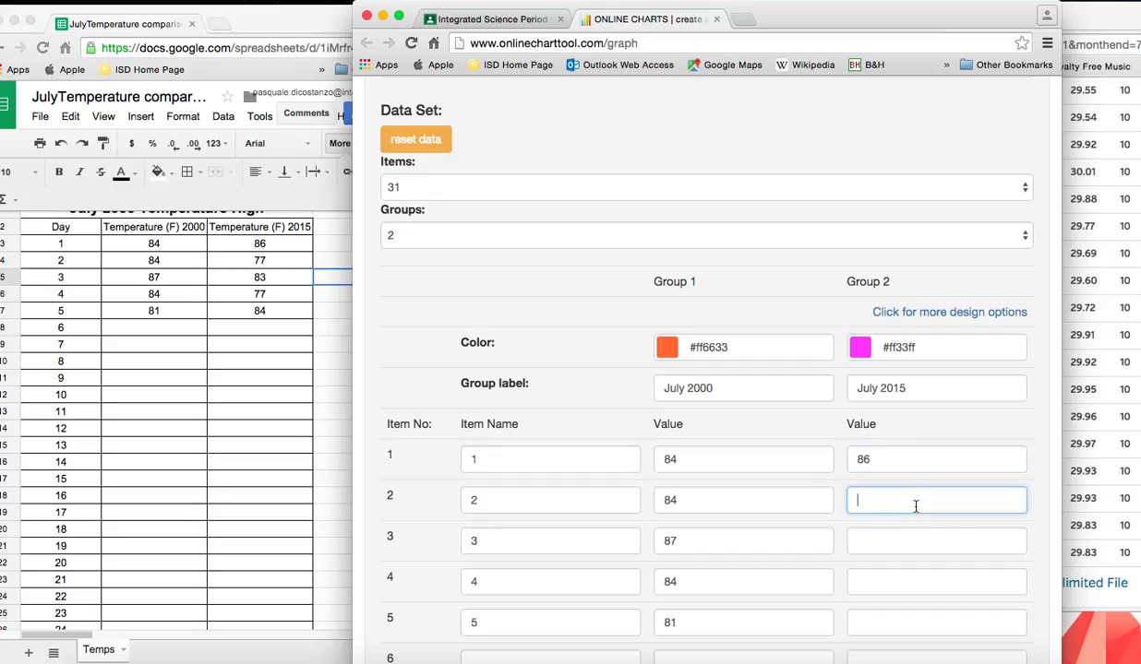
click(919, 539)
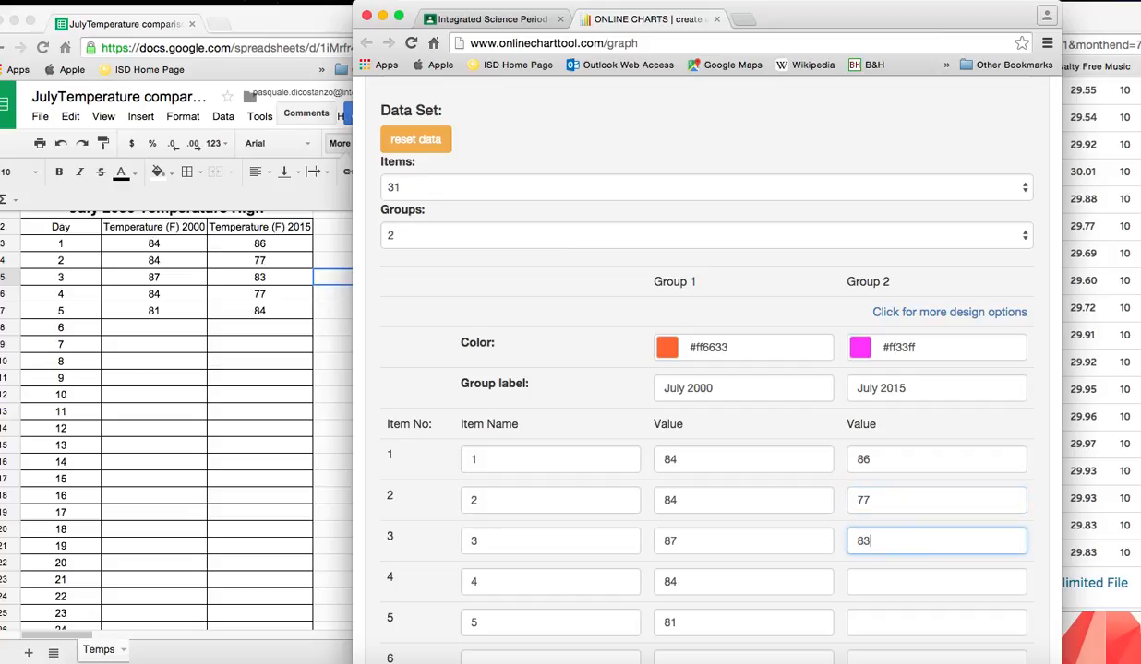
click(920, 579)
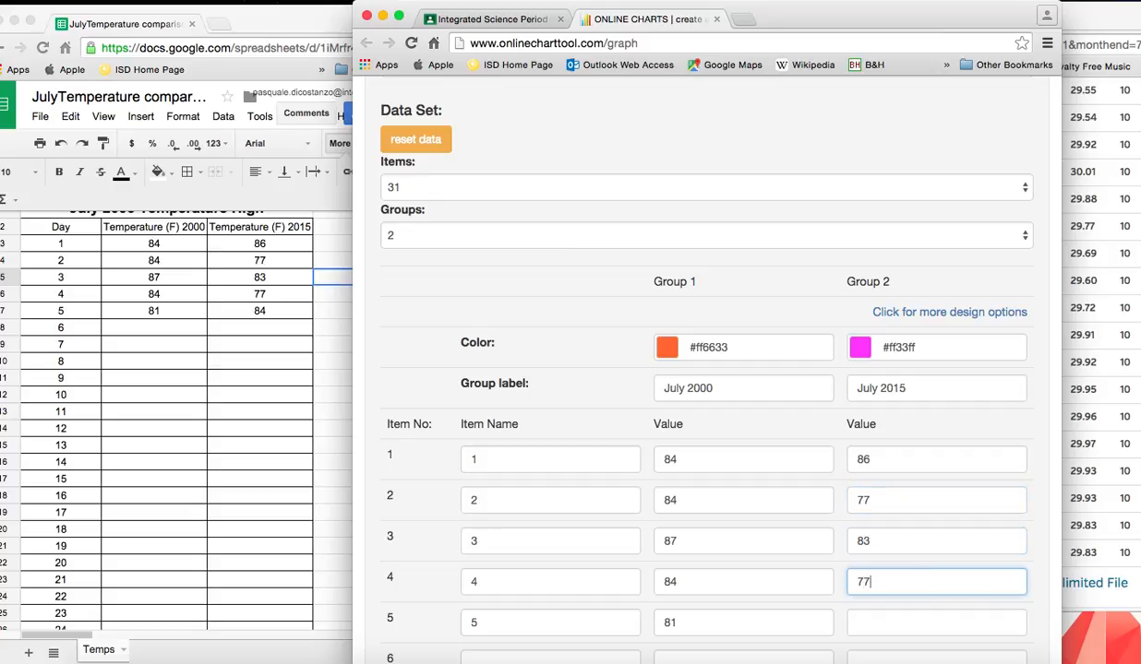
click(942, 620)
text(84)
- Look up day 31 in the spreadsheet and enter 90 as item 31's July 2015 value in the chart data
scroll(937, 495, down, 2)
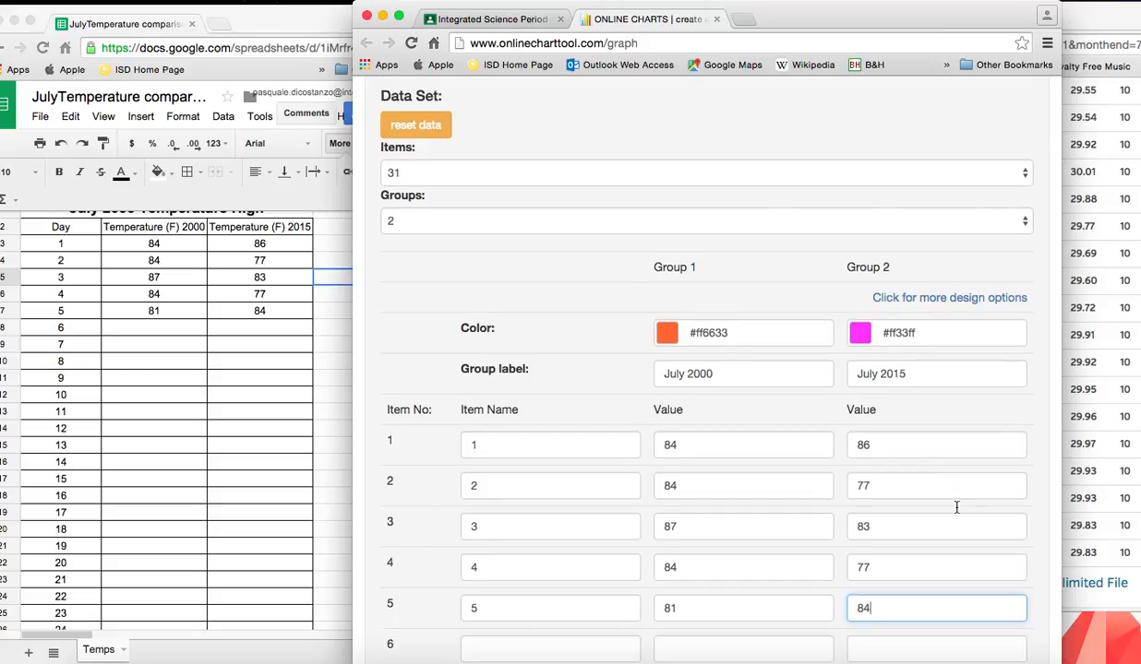
scroll(956, 507, down, 10)
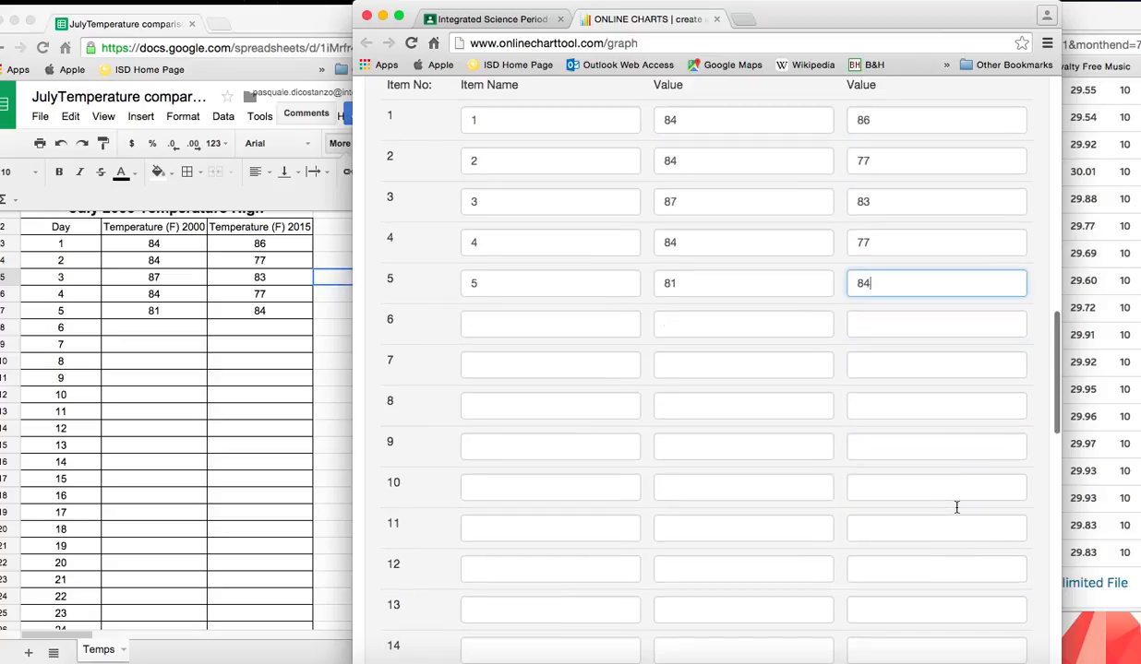
scroll(956, 508, down, 10)
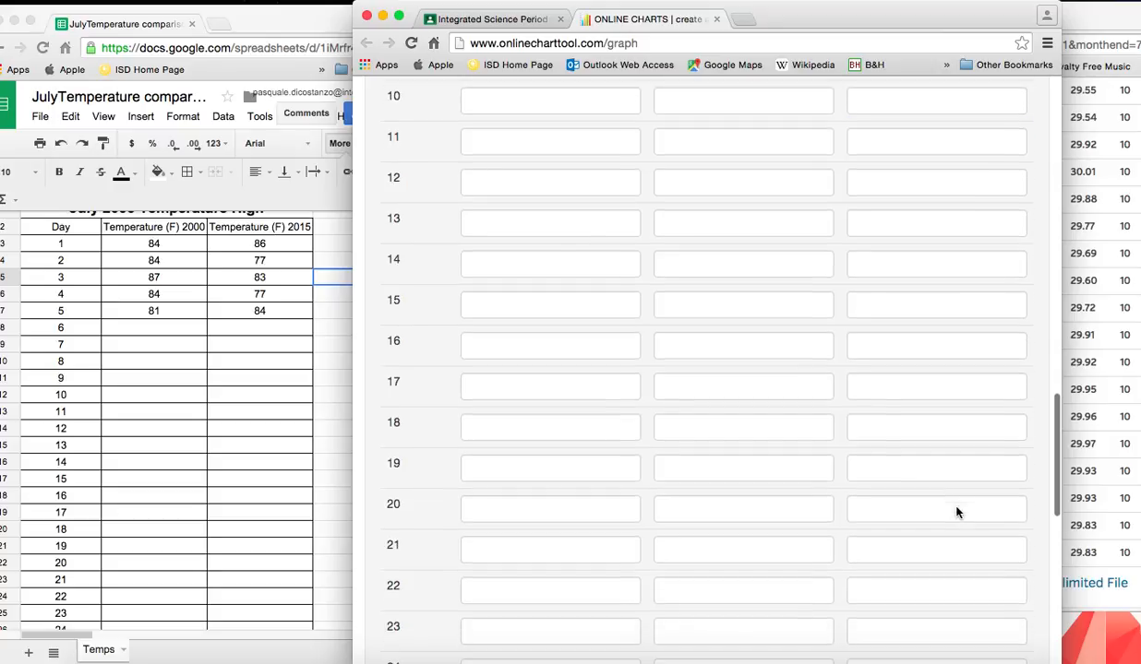
scroll(956, 507, down, 5)
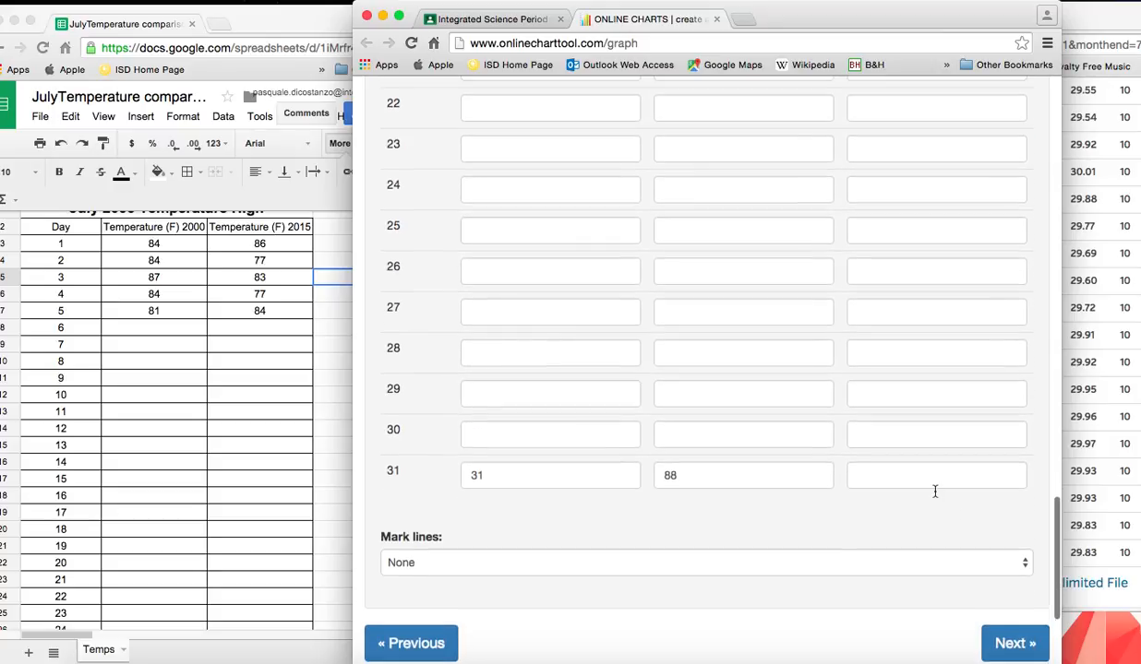
click(923, 475)
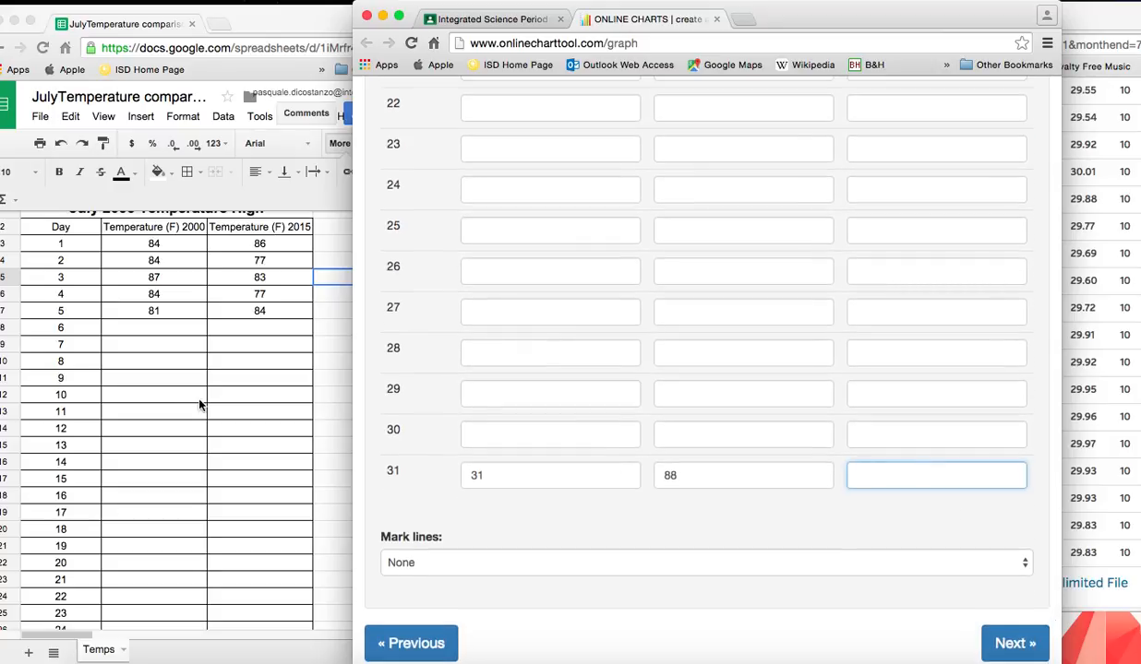
scroll(184, 402, down, 8)
click(327, 406)
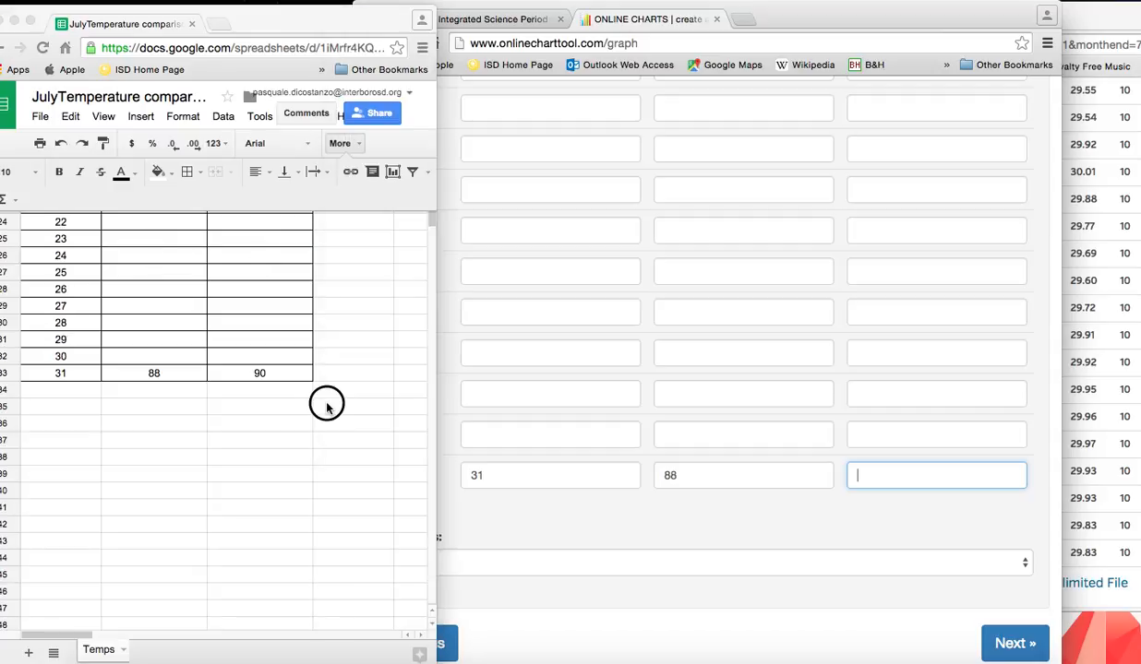
click(879, 478)
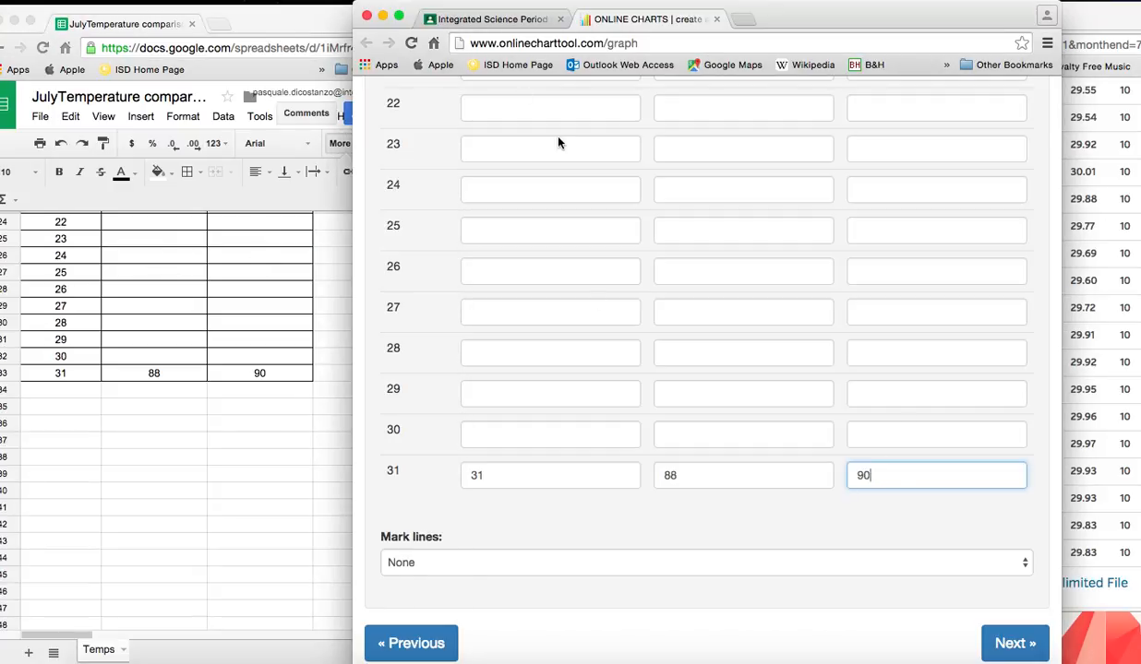
scroll(754, 377, up, 12)
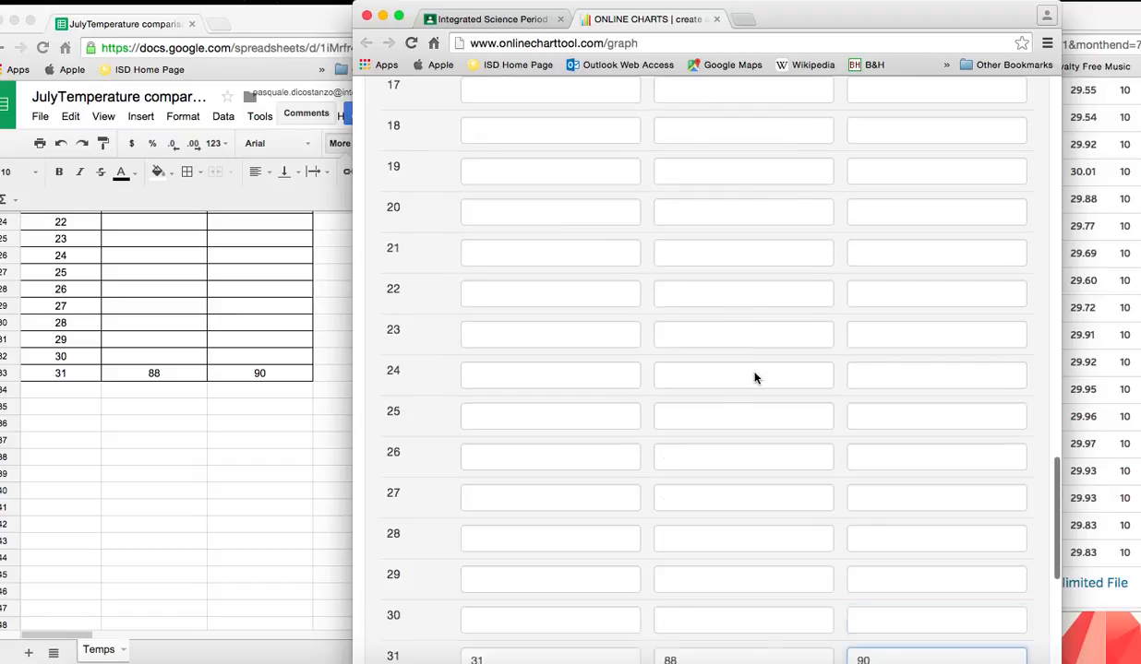
- Set the chart title's font size to 9 in the chart data settings
scroll(686, 240, up, 2)
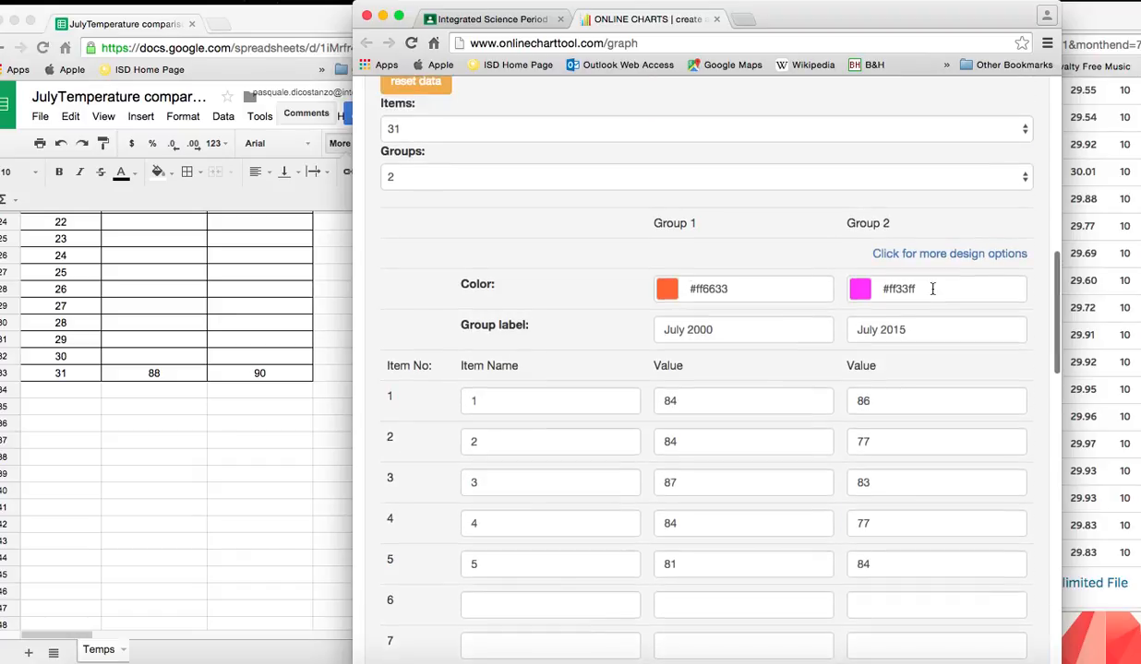
scroll(861, 289, up, 8)
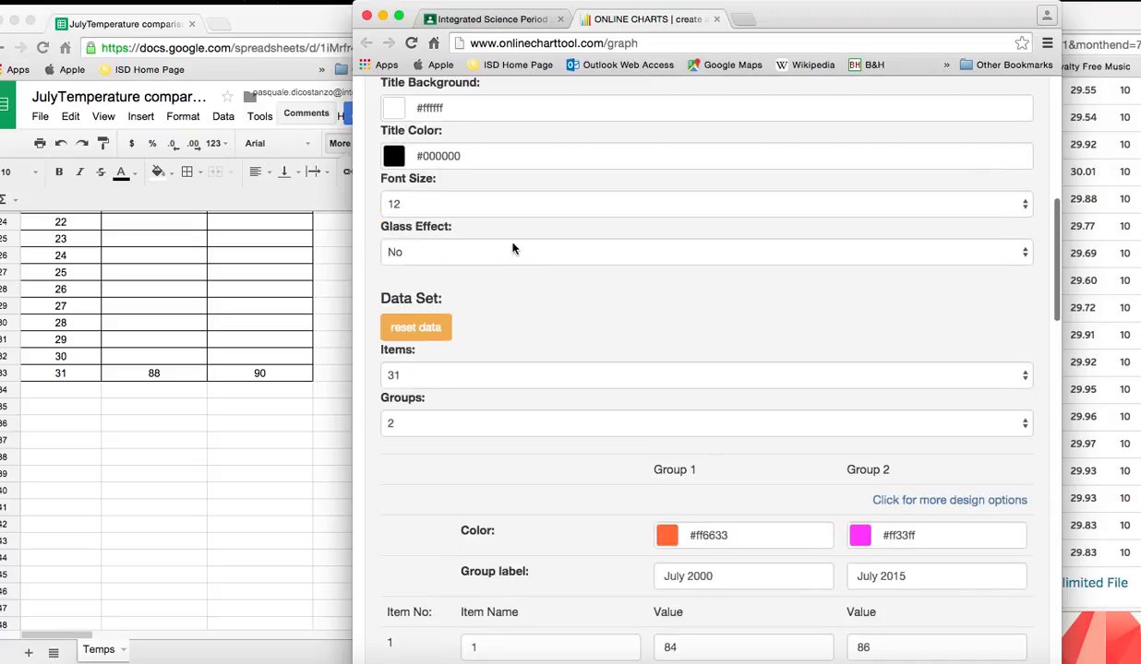
scroll(520, 201, up, 2)
click(521, 244)
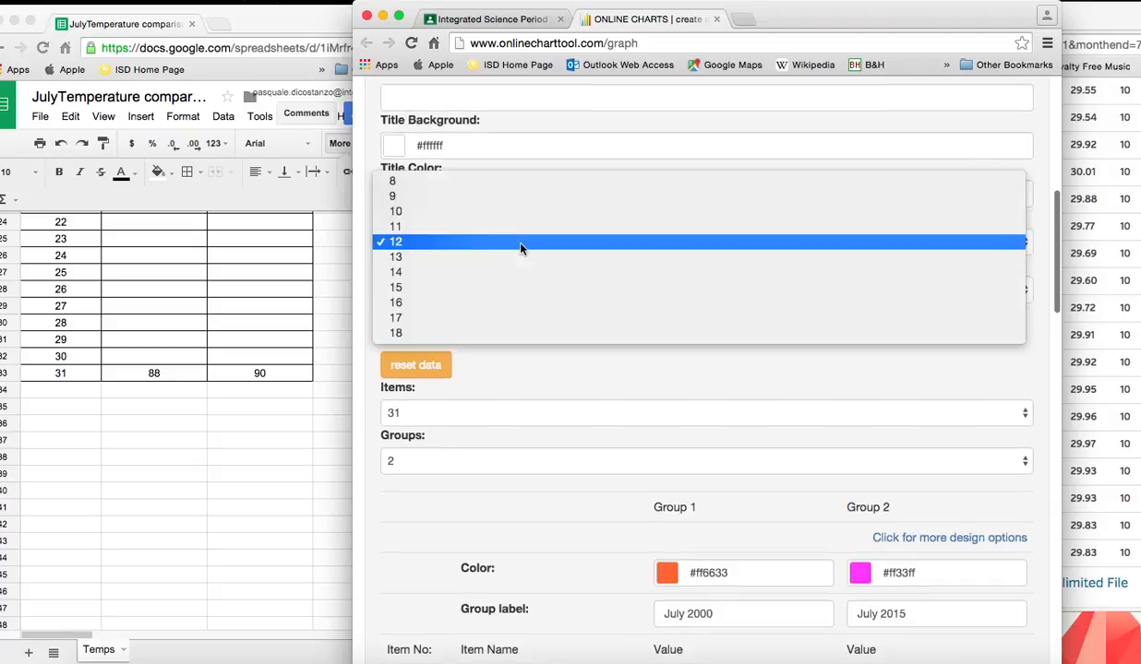
click(514, 196)
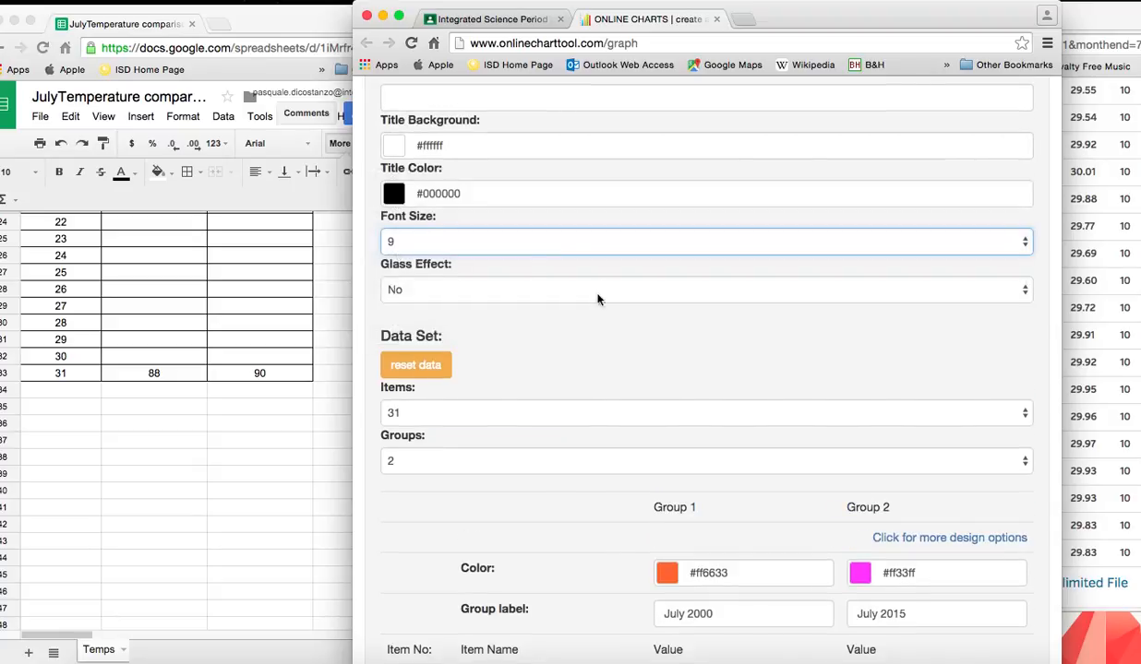
scroll(529, 284, up, 2)
scroll(529, 283, up, 2)
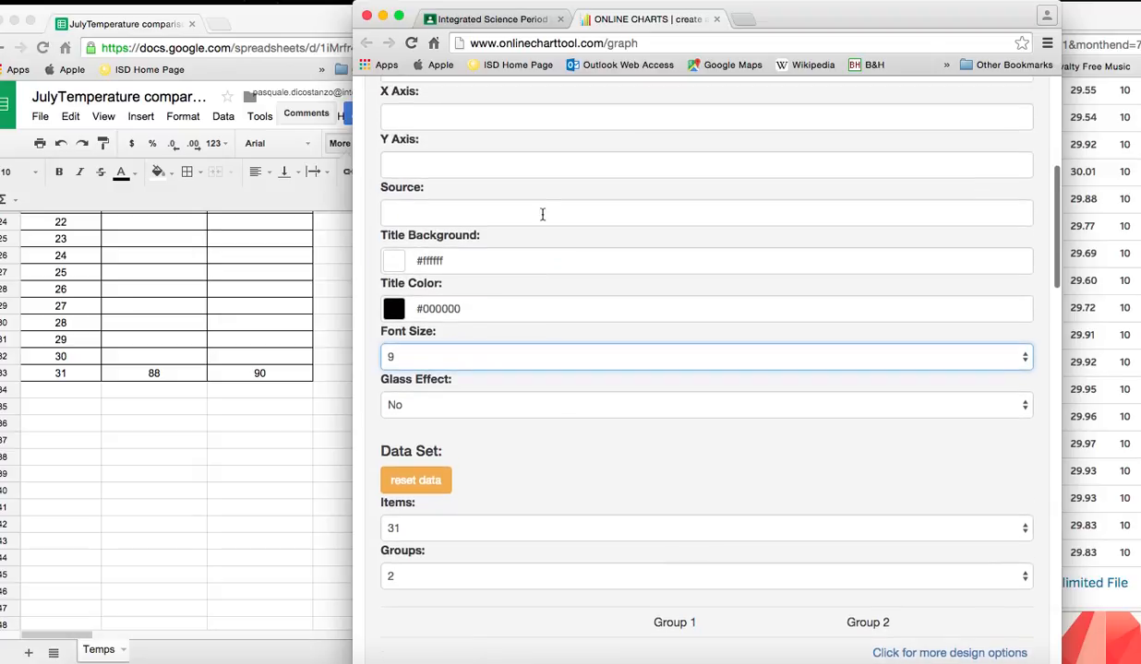
scroll(449, 150, up, 2)
click(400, 120)
click(400, 167)
click(402, 219)
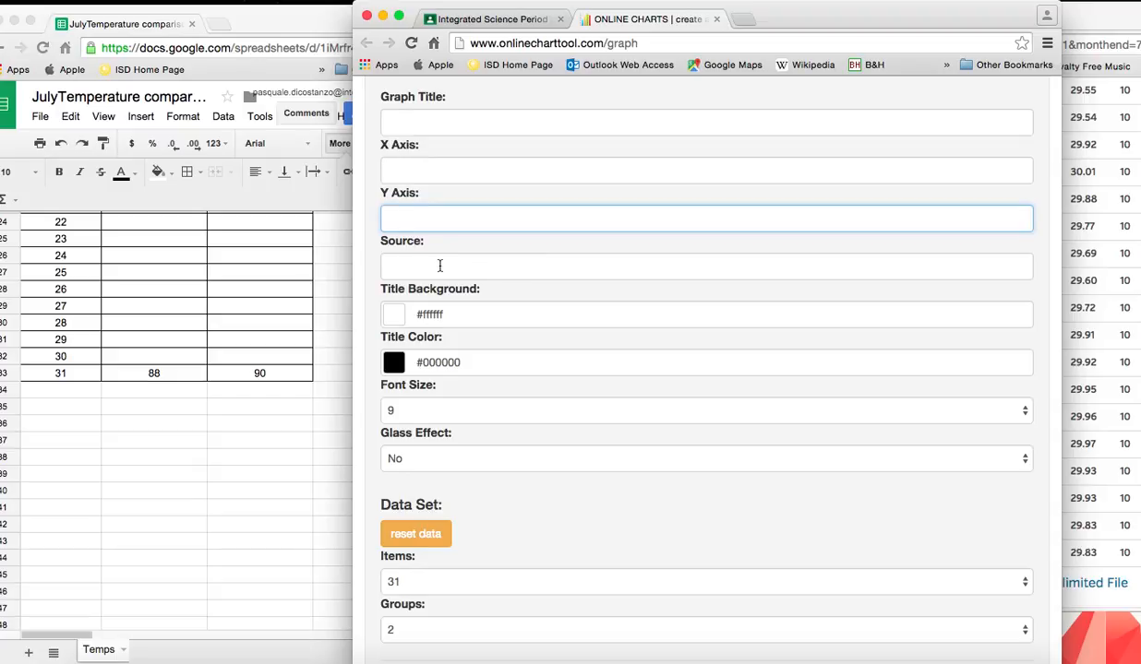
- Advance from the completed chart data form to the labels and fonts settings
scroll(439, 266, down, 10)
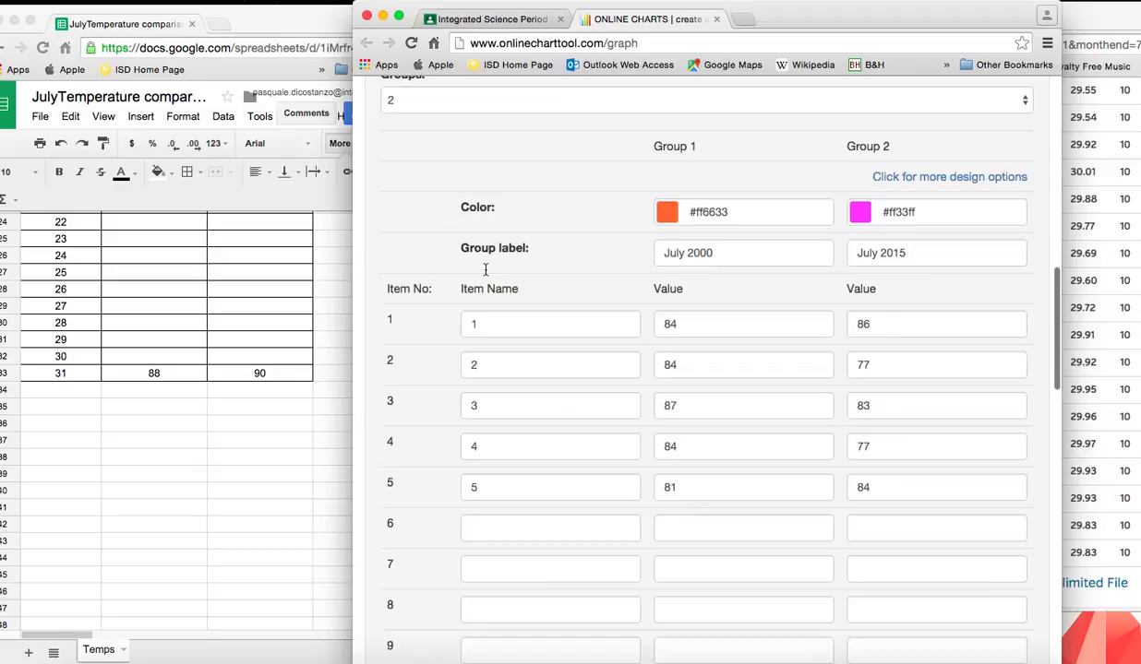
scroll(486, 270, down, 12)
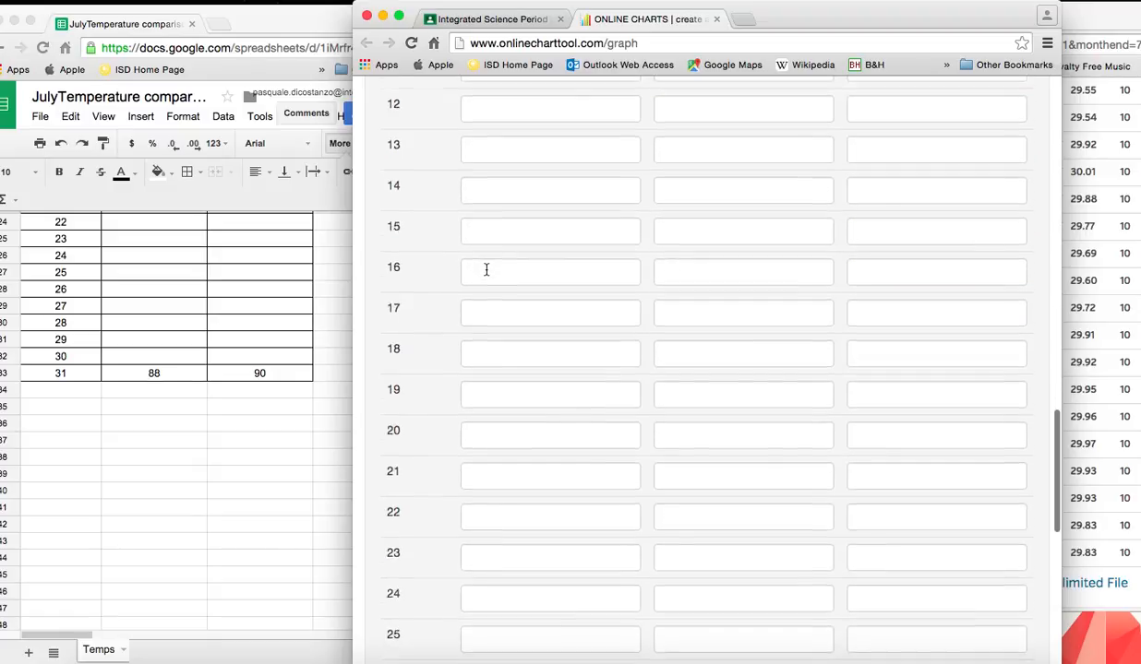
scroll(487, 269, down, 6)
scroll(487, 271, down, 4)
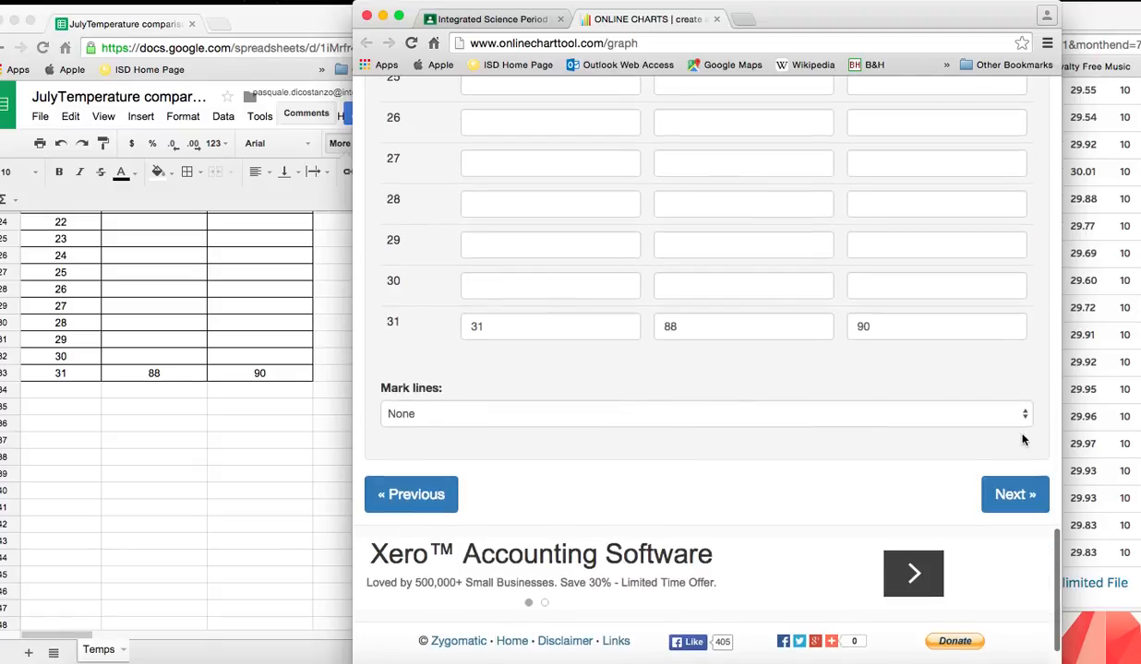
click(997, 504)
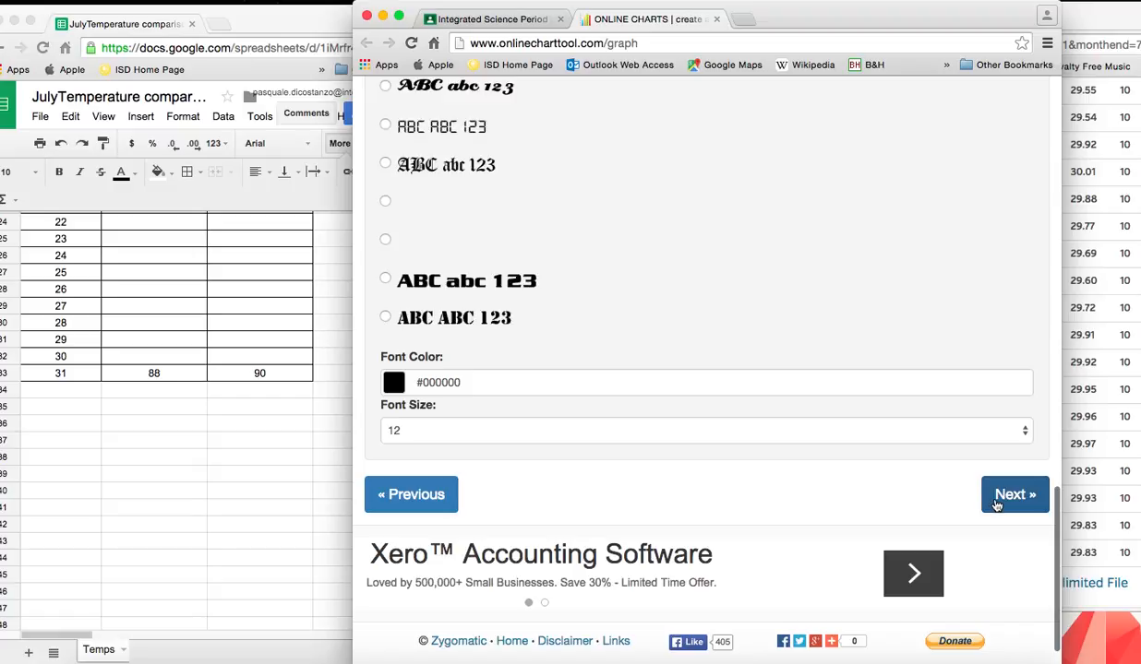
- Set the data labels' font size to 9
scroll(720, 349, up, 3)
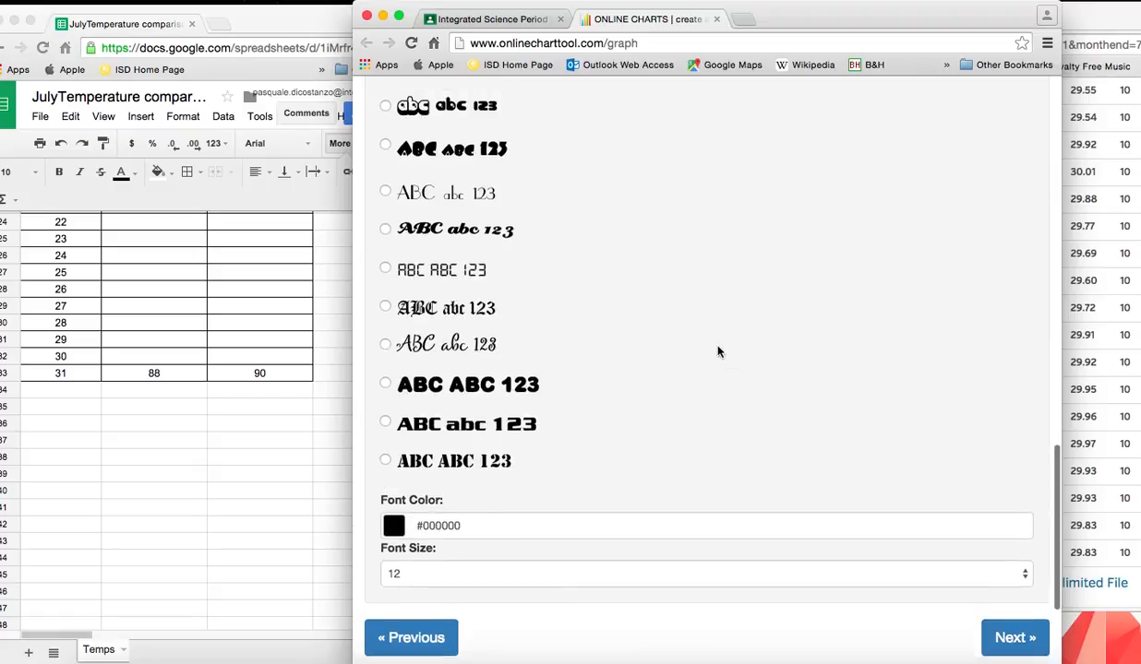
scroll(718, 352, up, 8)
scroll(718, 351, up, 2)
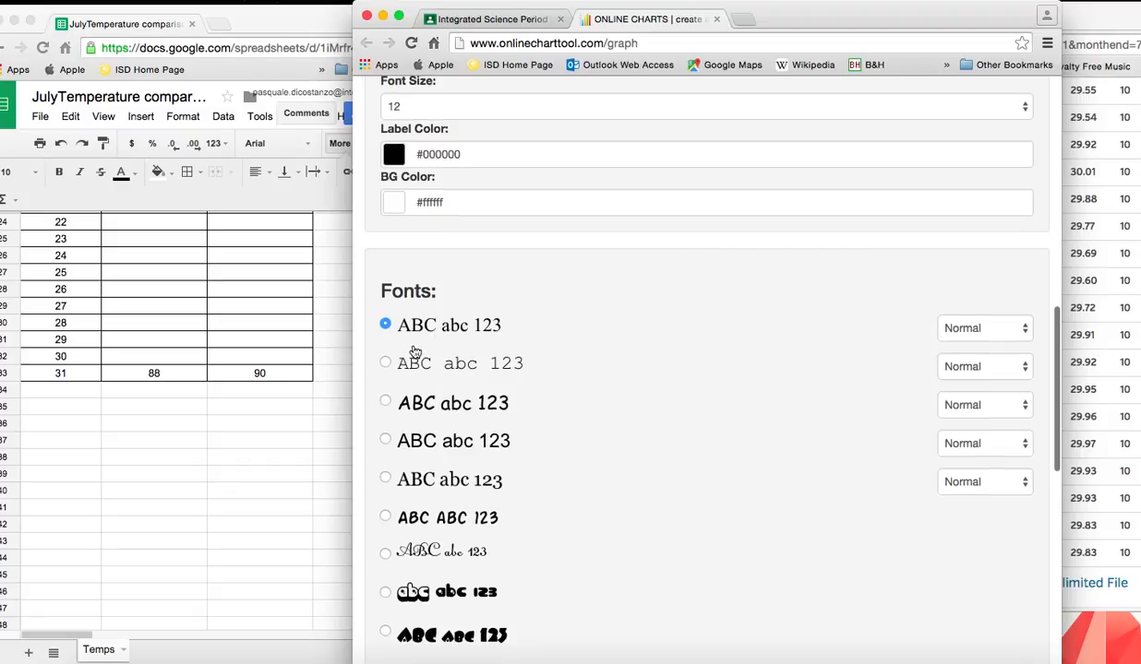
scroll(429, 258, up, 4)
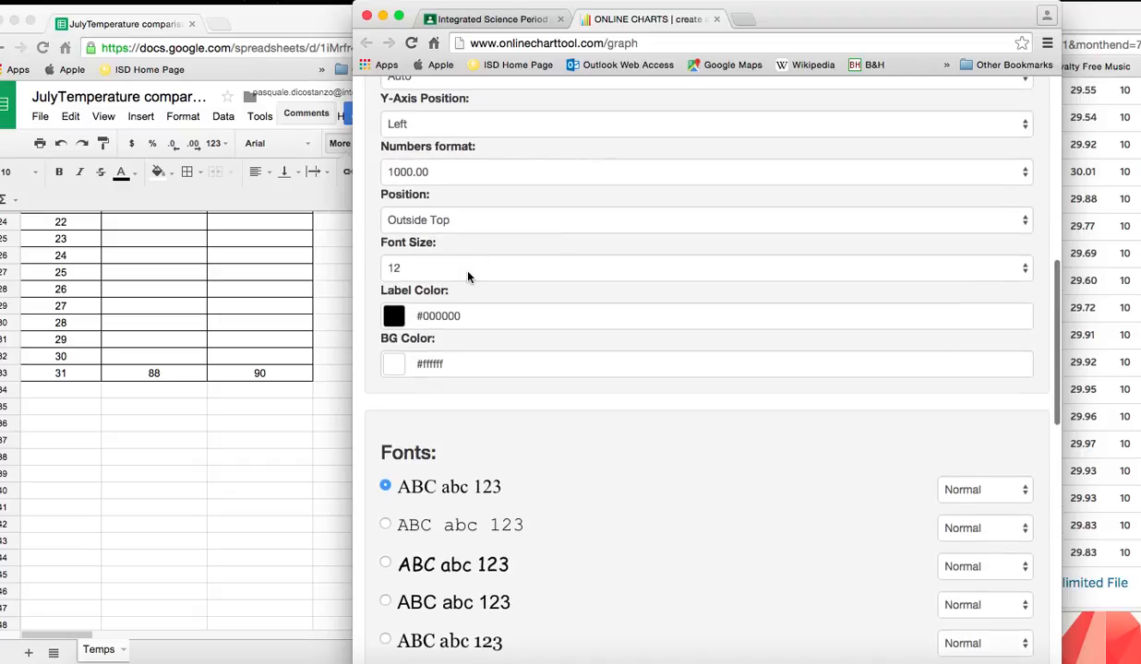
click(468, 276)
click(459, 228)
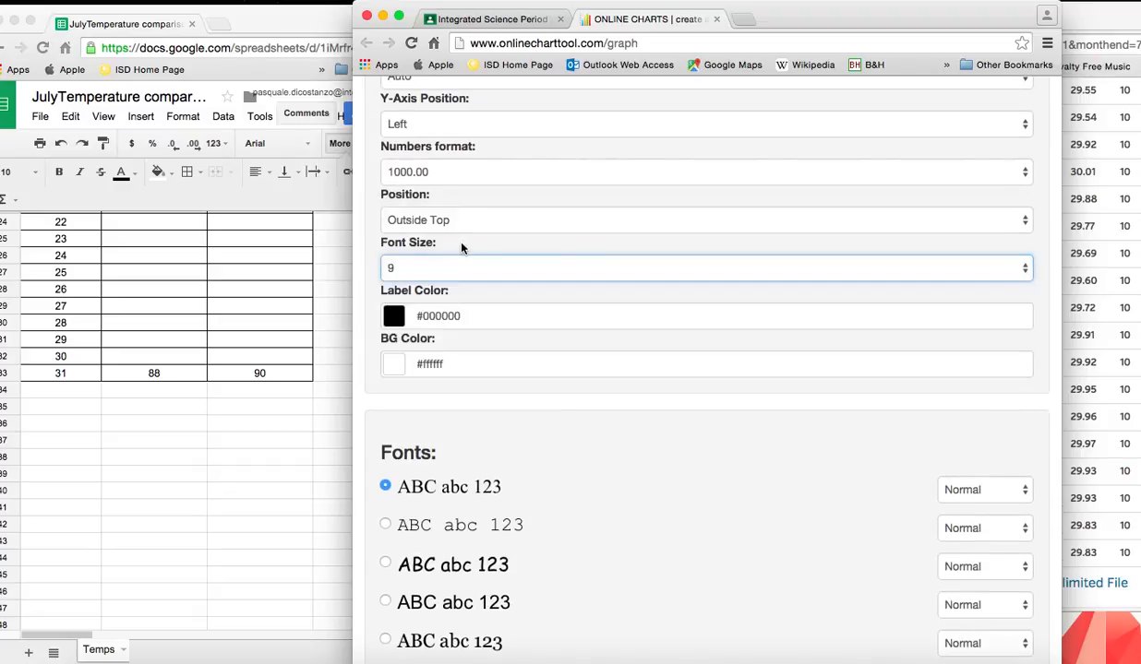
- Set the data labels' numbers format to 1000,00
scroll(461, 245, up, 2)
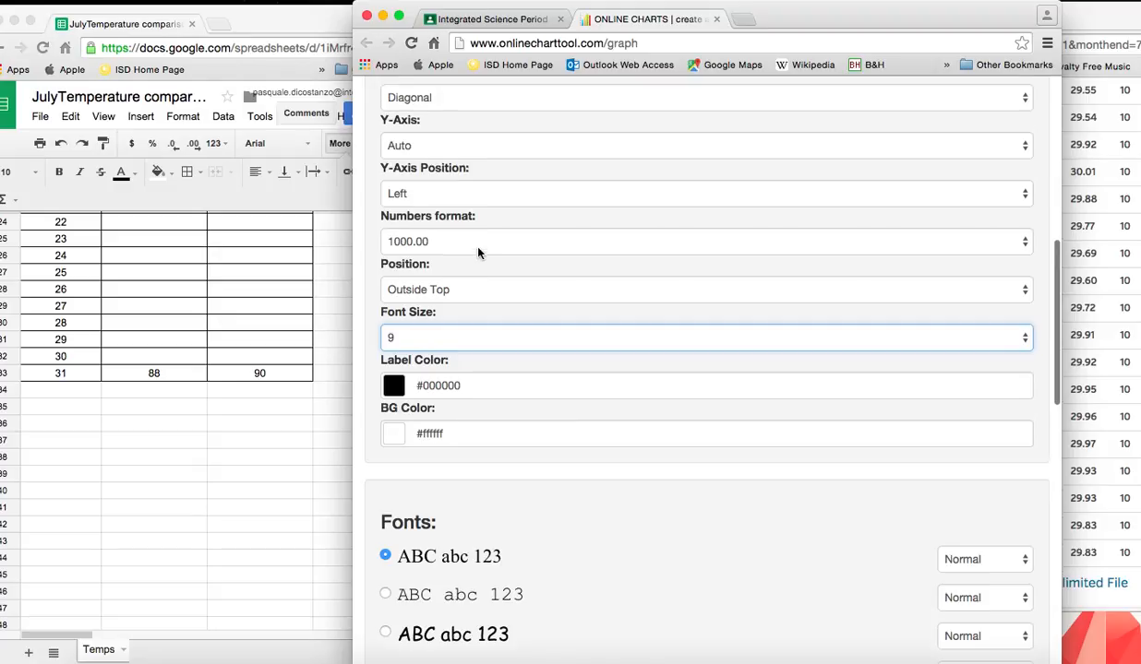
scroll(476, 249, up, 2)
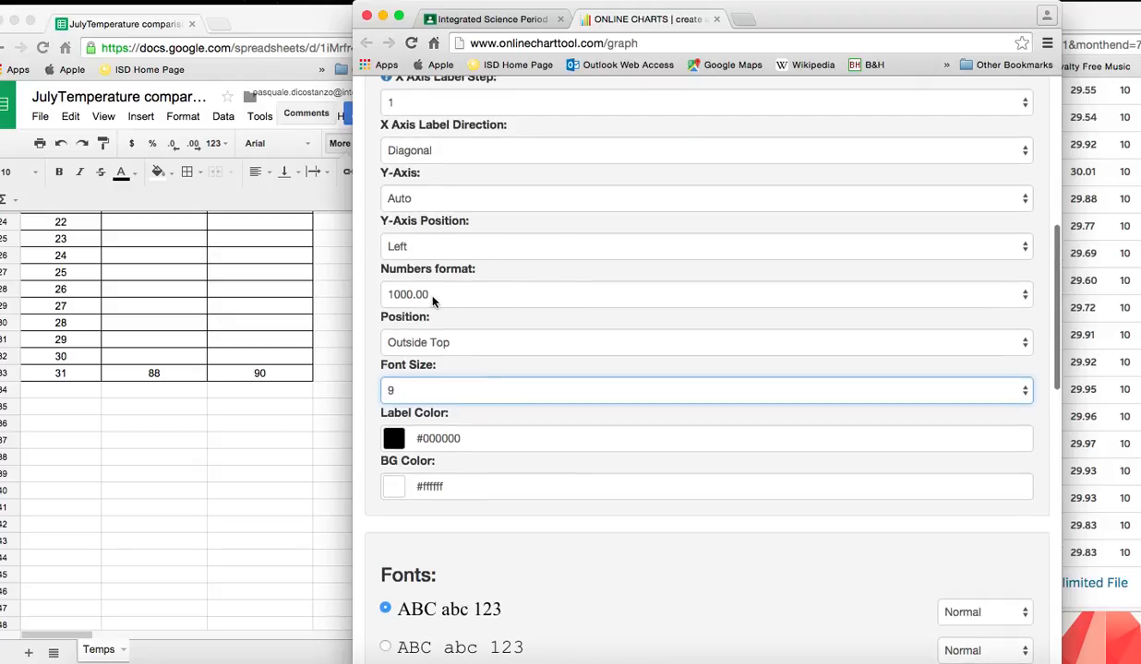
click(696, 296)
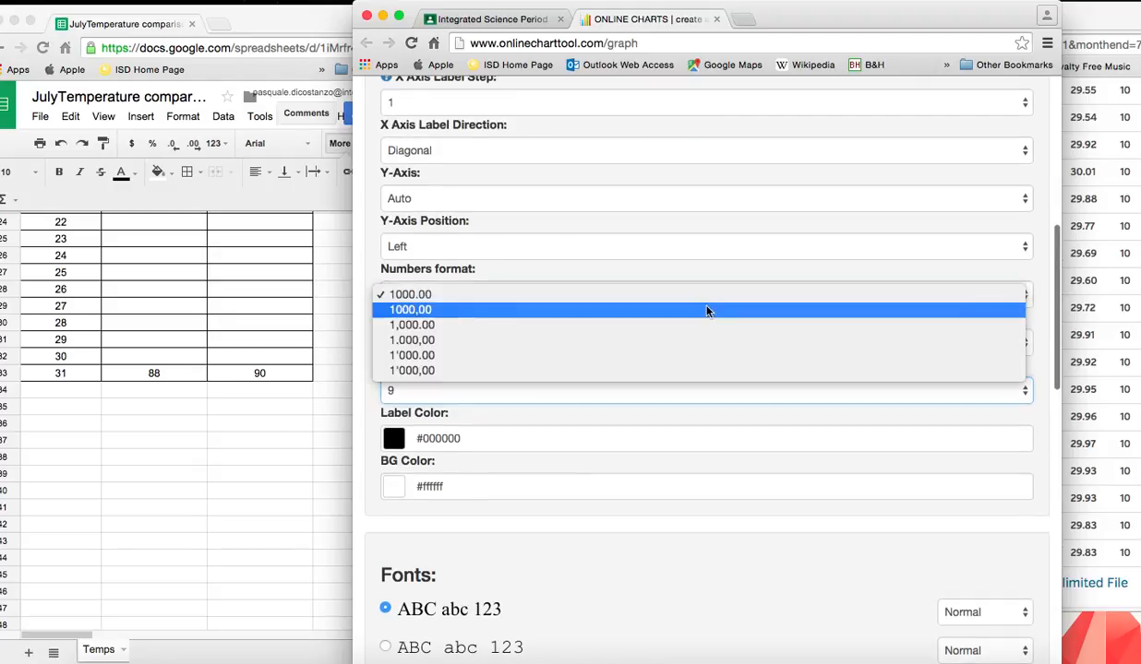
click(565, 310)
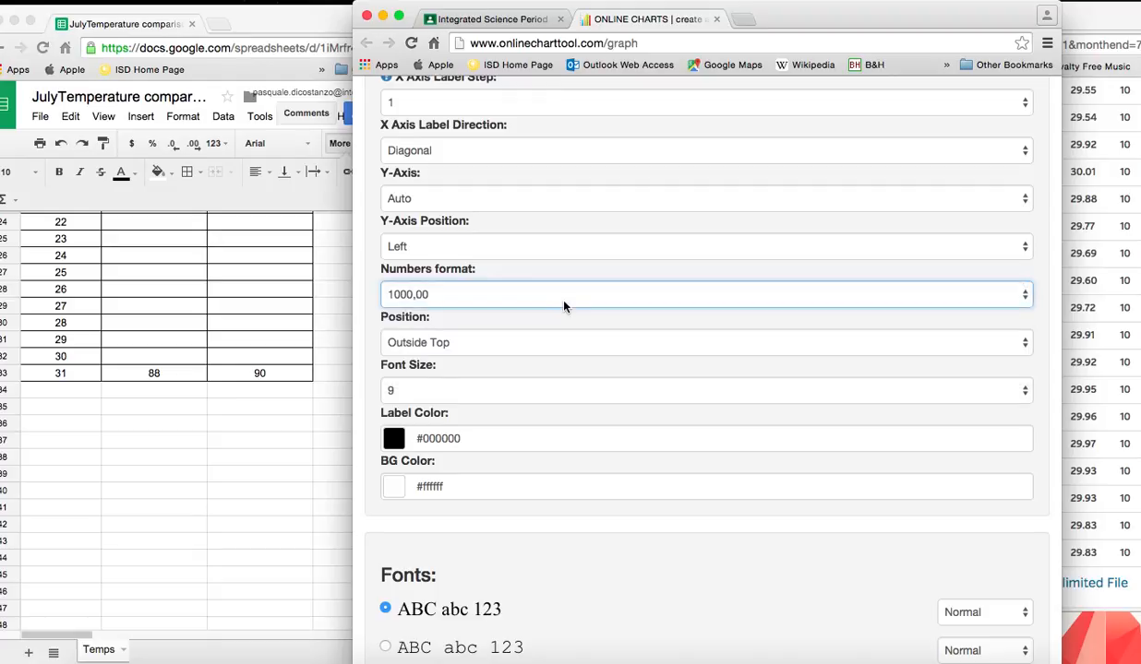
- Review the data label options, including label display and axis settings, and the style choices for the selected font
scroll(559, 304, up, 3)
scroll(538, 286, up, 3)
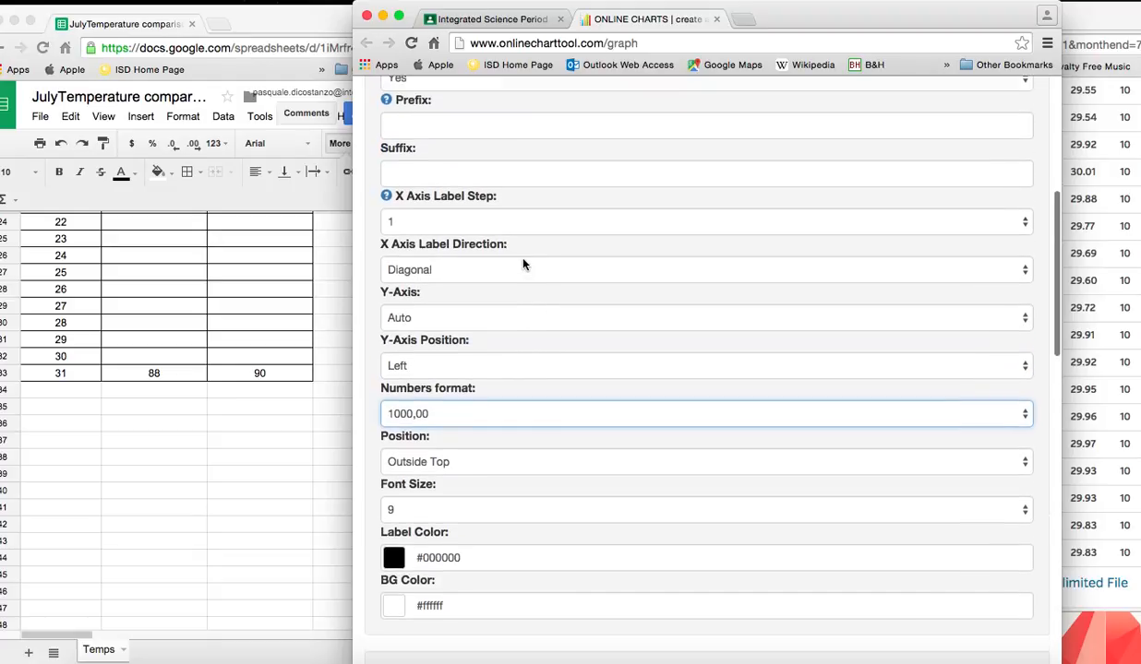
scroll(462, 212, up, 2)
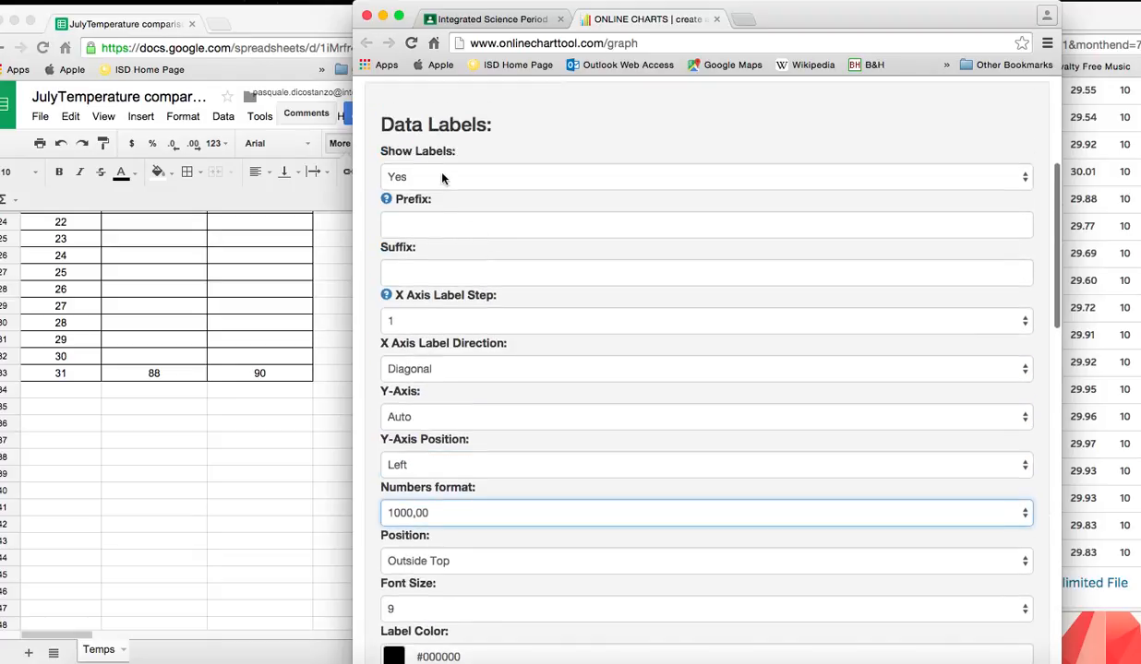
click(426, 170)
click(426, 170)
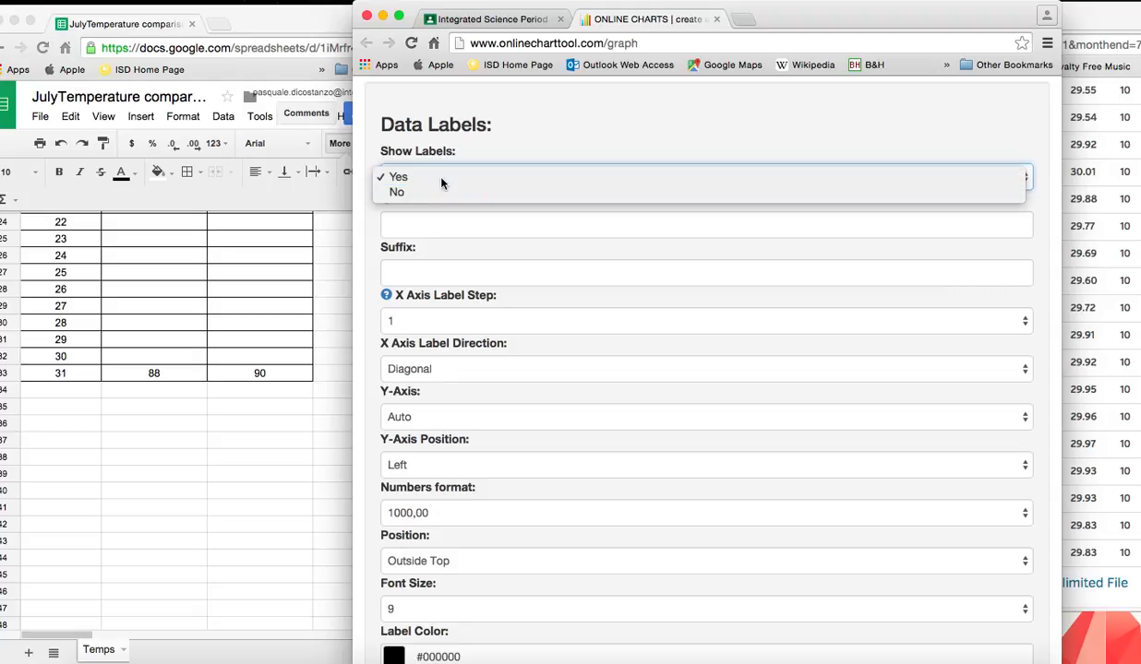
scroll(445, 199, down, 1)
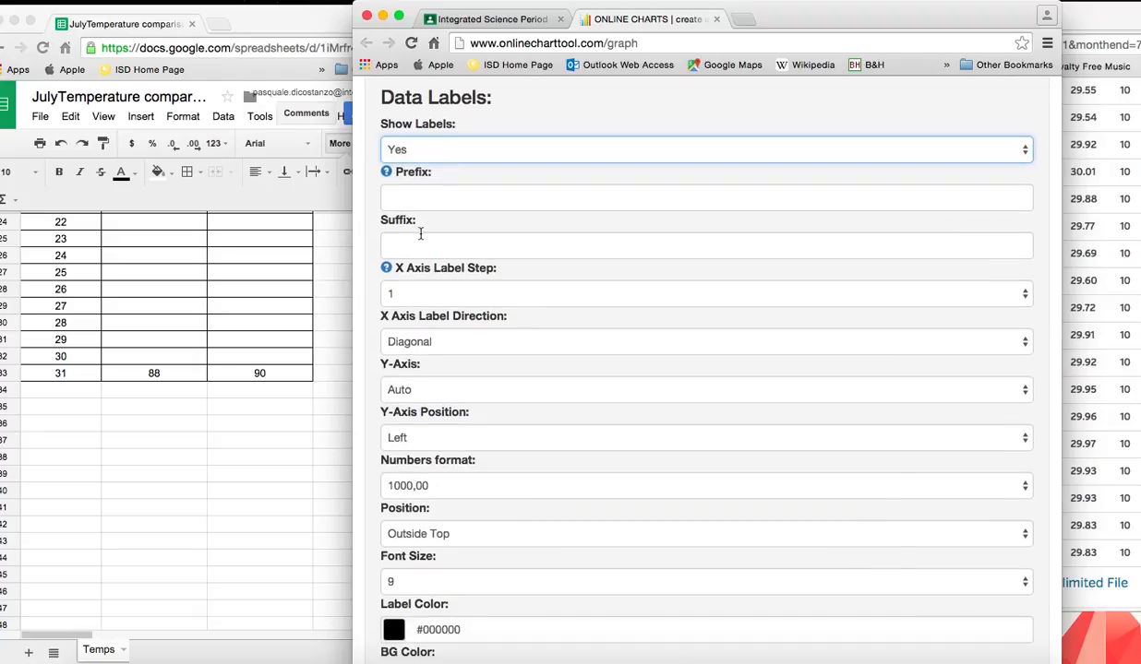
scroll(434, 250, down, 2)
scroll(435, 250, down, 1)
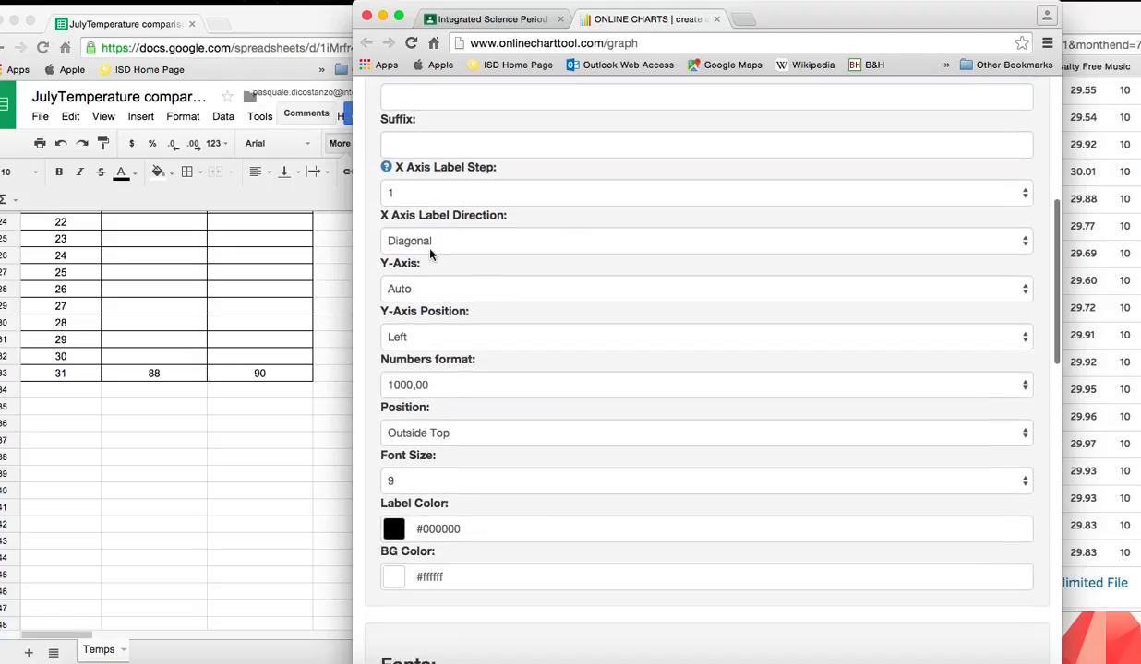
scroll(411, 298, down, 1)
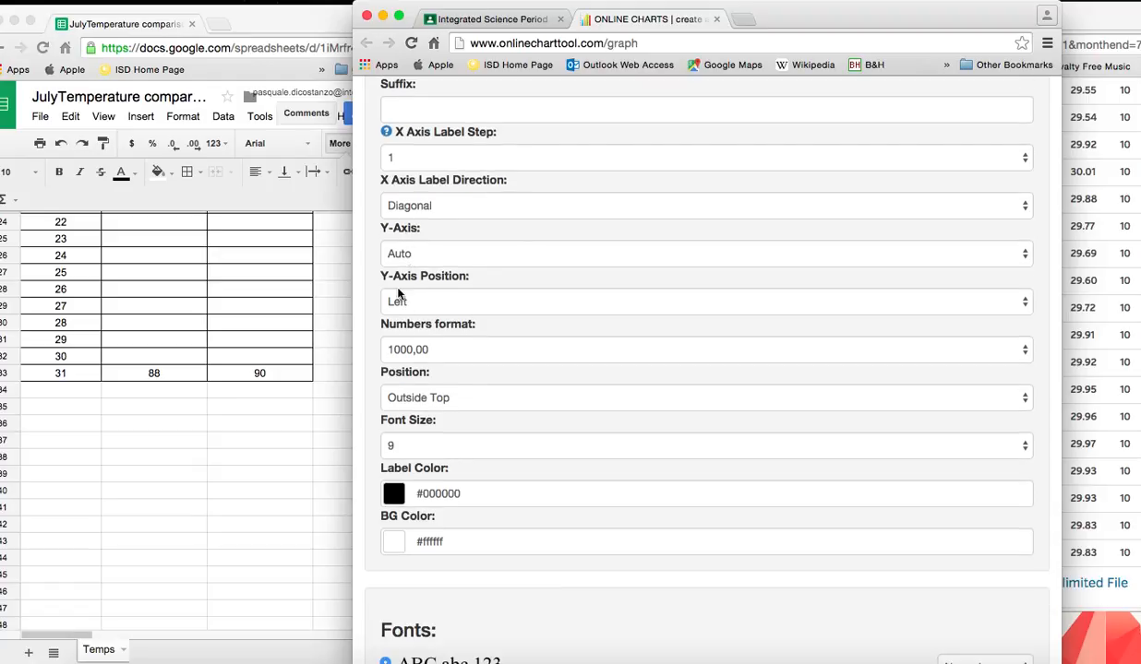
scroll(417, 332, down, 5)
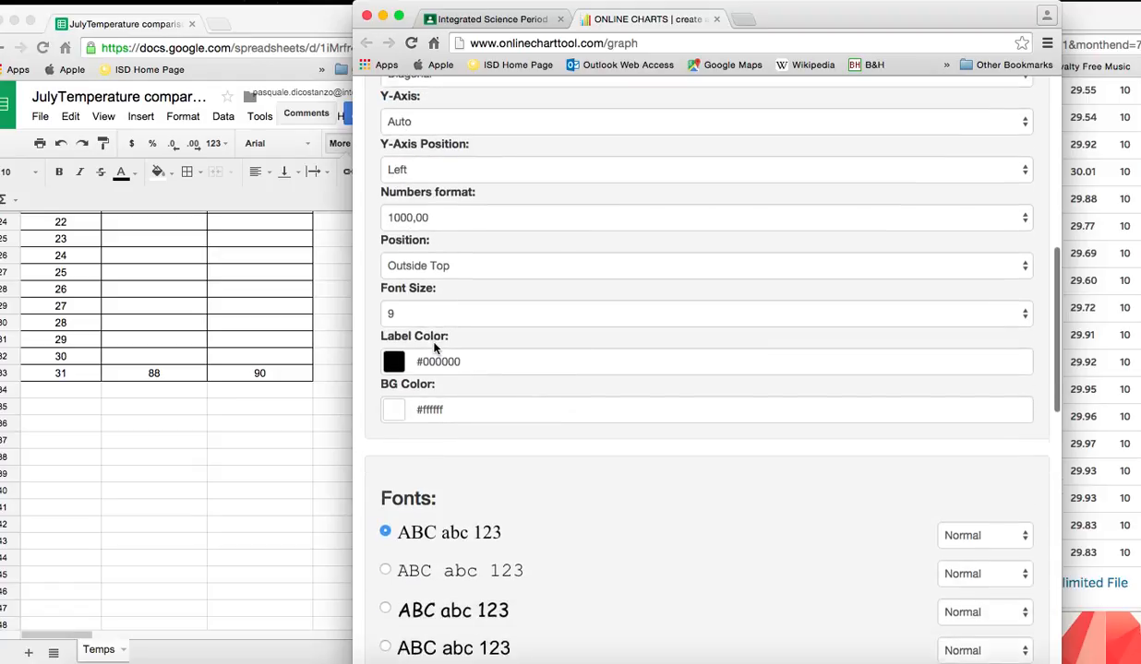
scroll(425, 331, down, 5)
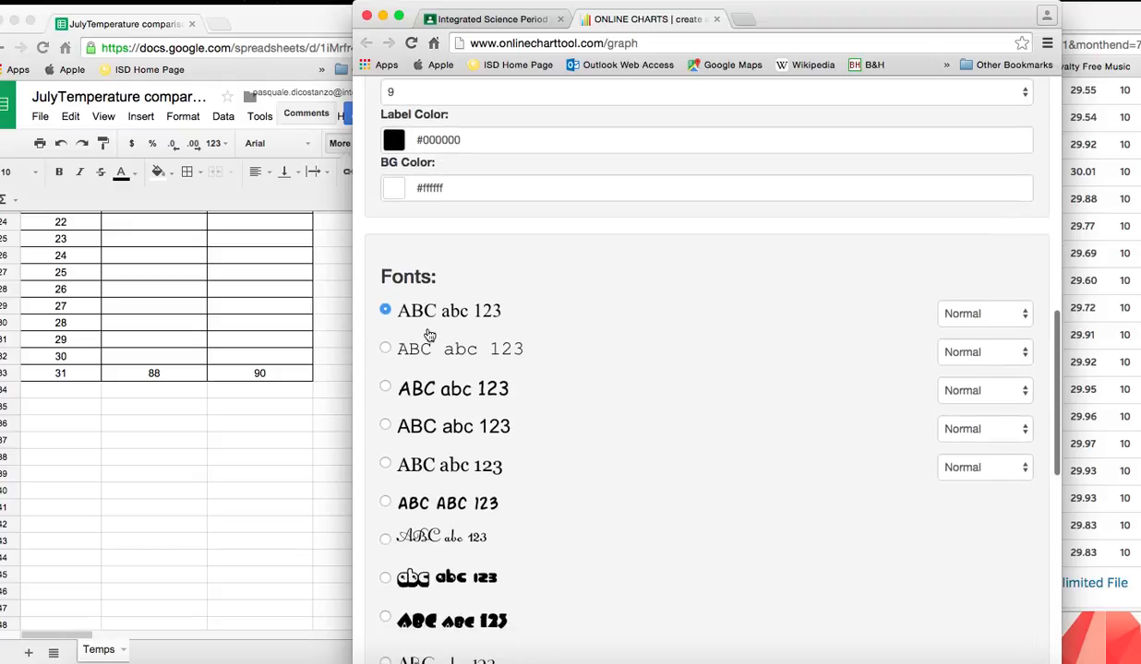
click(1001, 327)
click(897, 313)
- Set the font size below the chart's font list to 9
scroll(560, 333, down, 6)
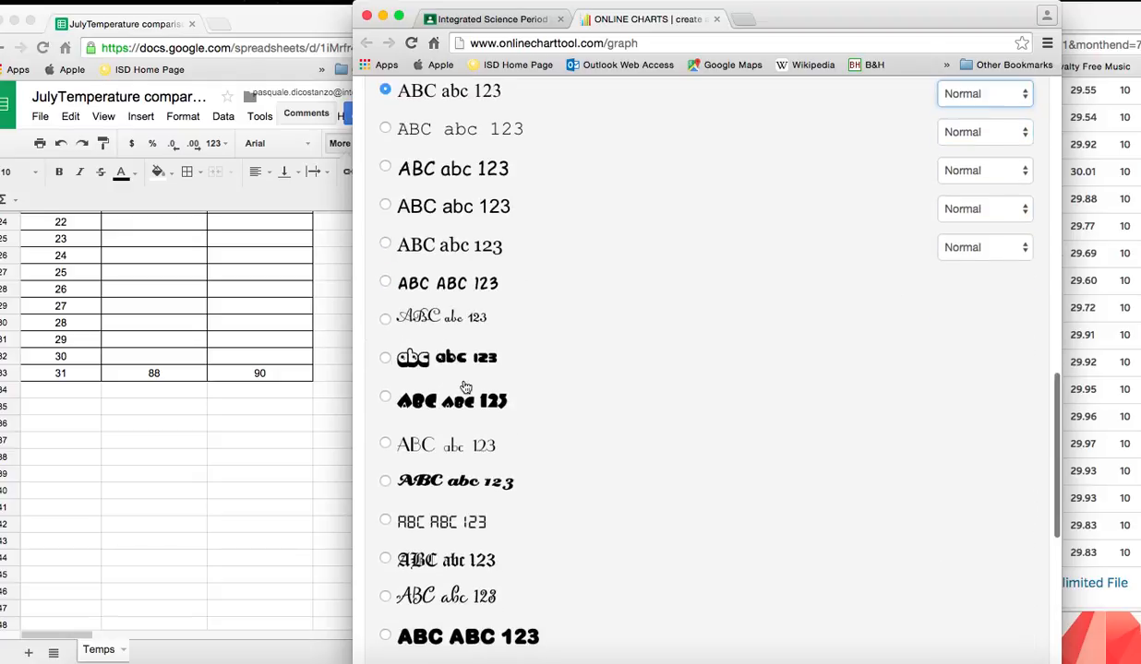
scroll(443, 461, down, 7)
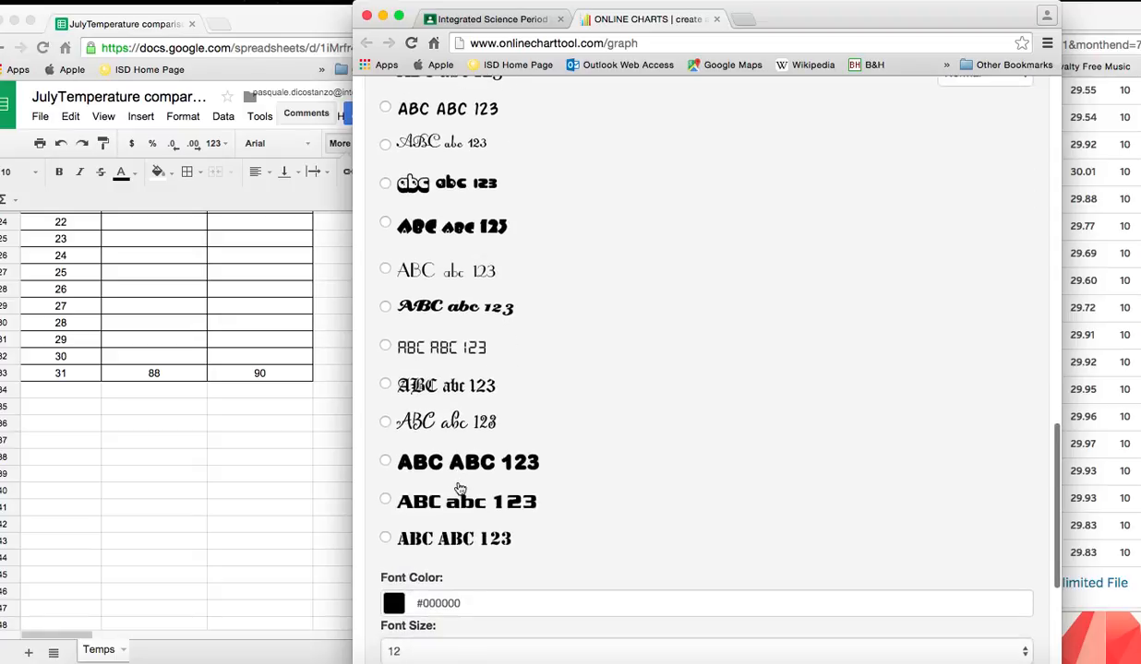
scroll(460, 489, down, 3)
click(461, 463)
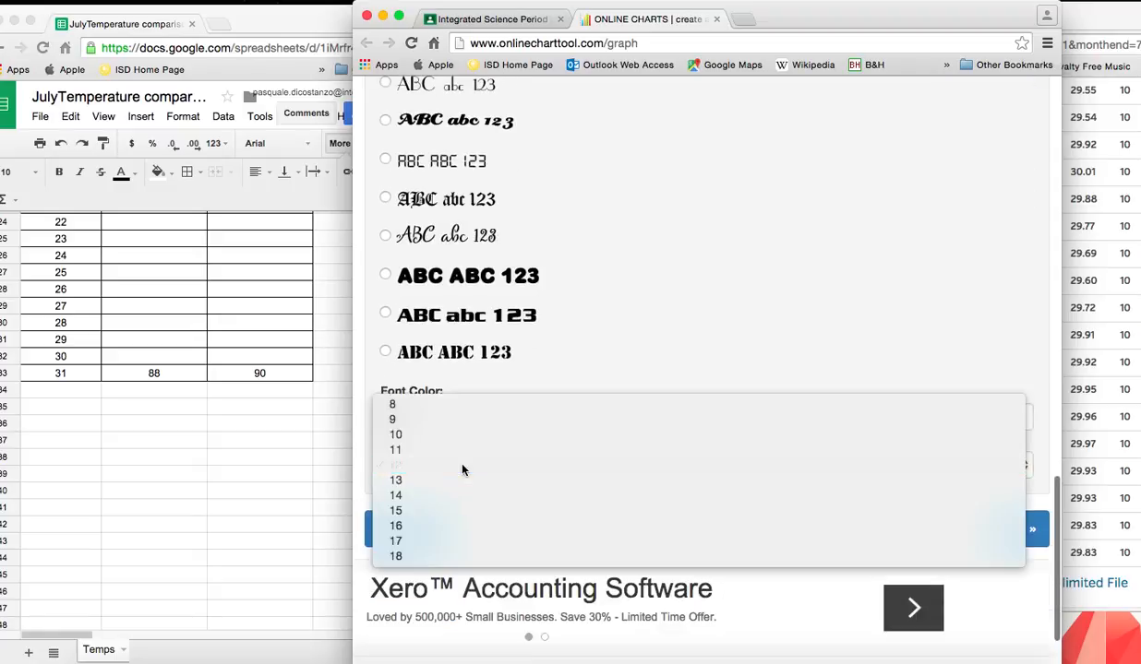
click(457, 447)
click(454, 464)
click(452, 420)
scroll(760, 494, right, 1)
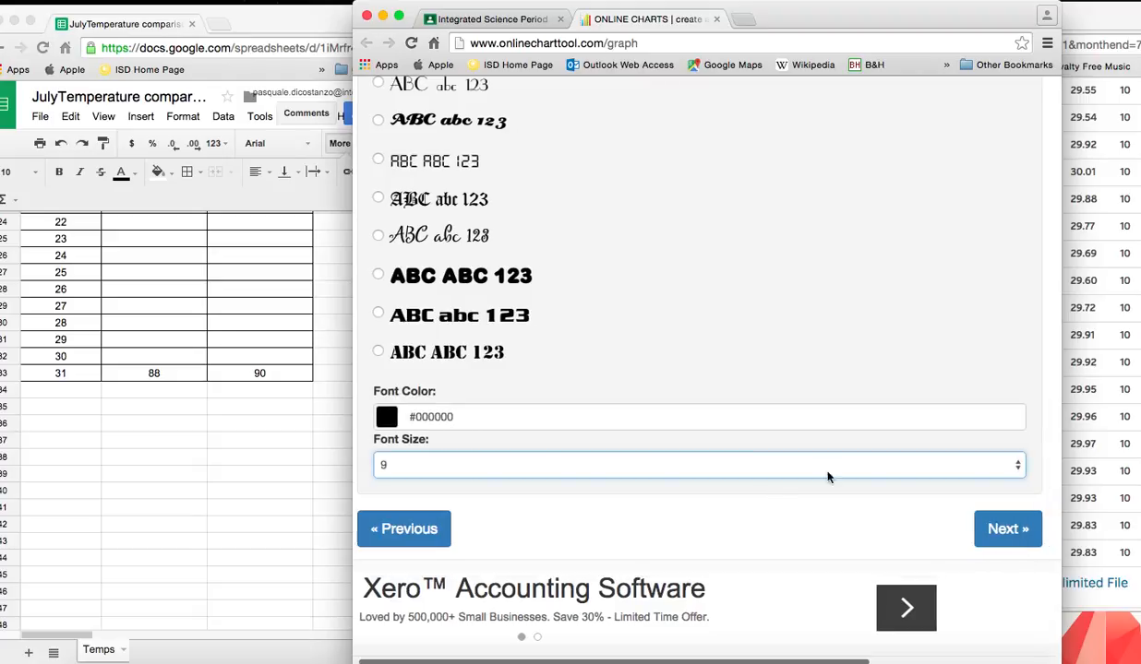
- Generate the chart preview and look over the July 2000 and July 2015 lines
click(1009, 528)
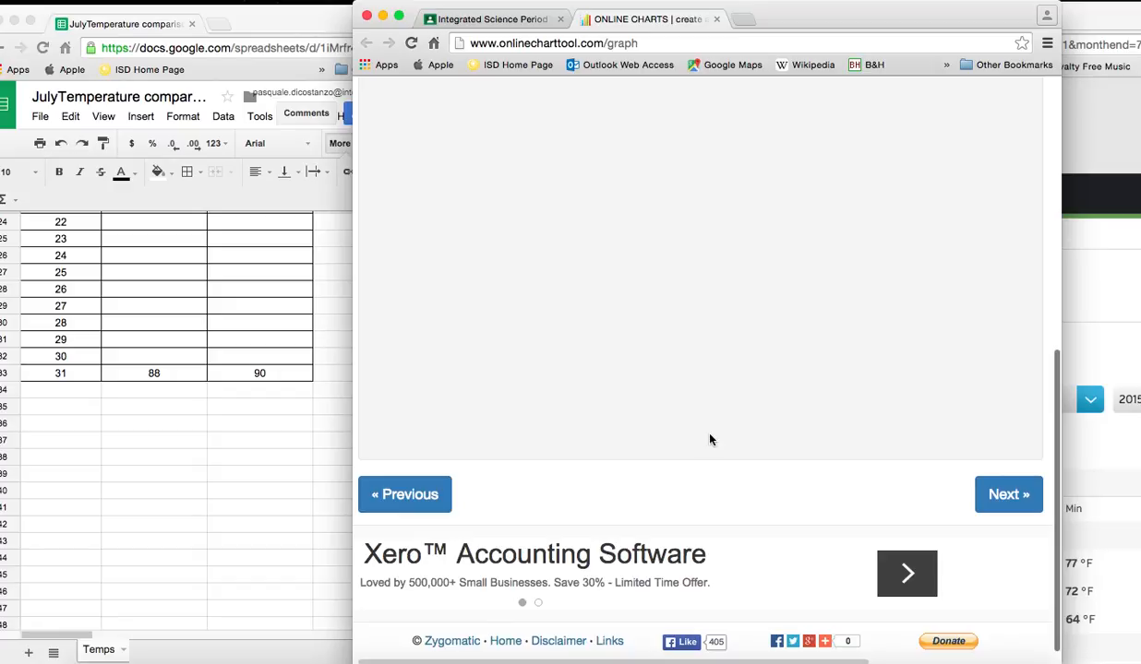
scroll(709, 439, up, 5)
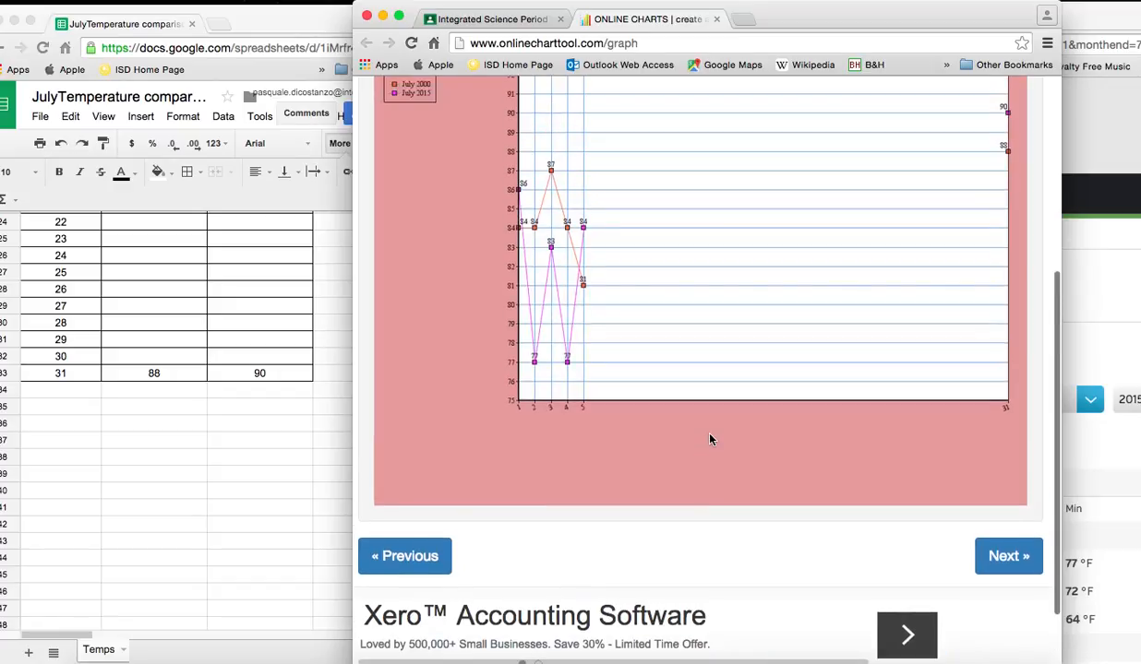
scroll(709, 440, left, 1)
scroll(709, 439, down, 1)
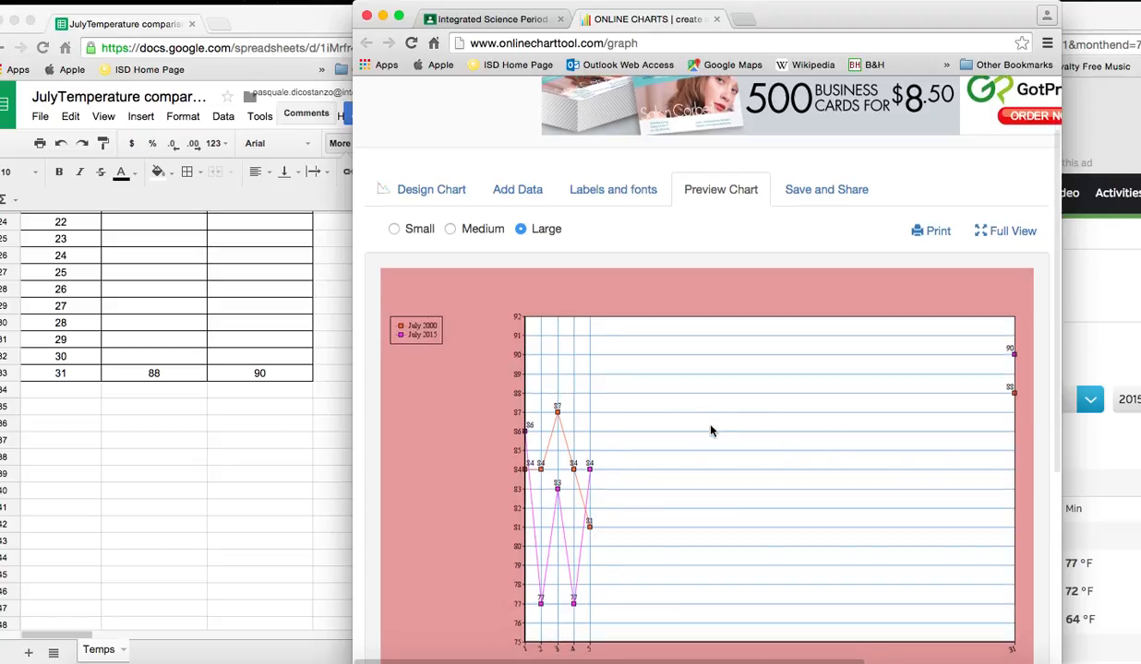
scroll(571, 395, down, 2)
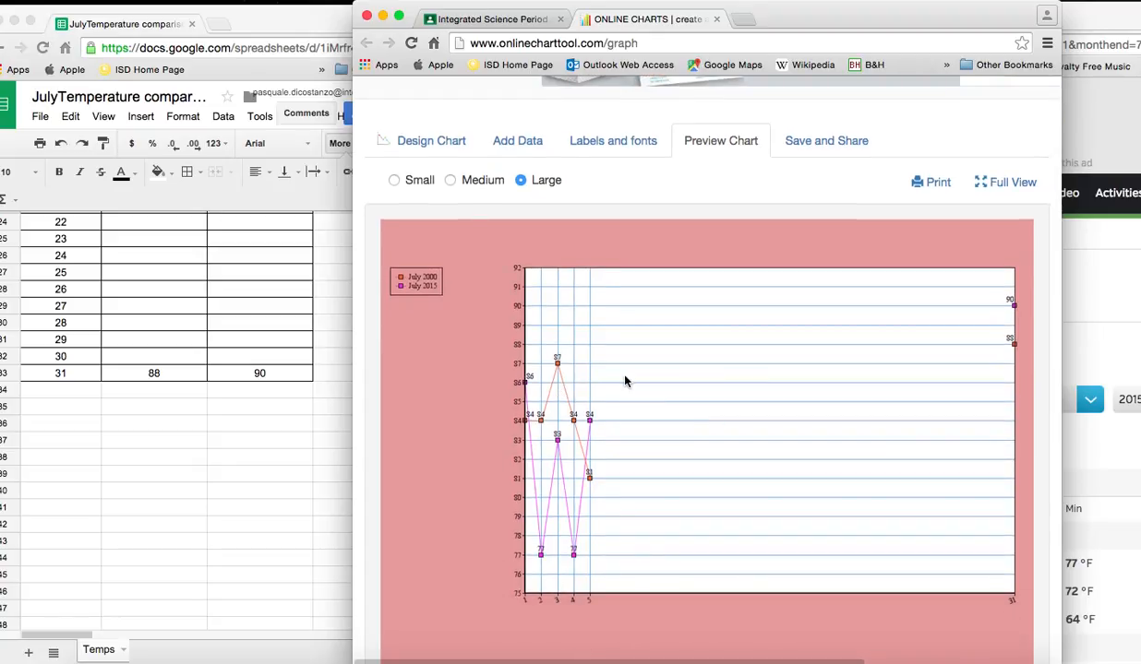
scroll(624, 379, down, 1)
scroll(624, 381, up, 2)
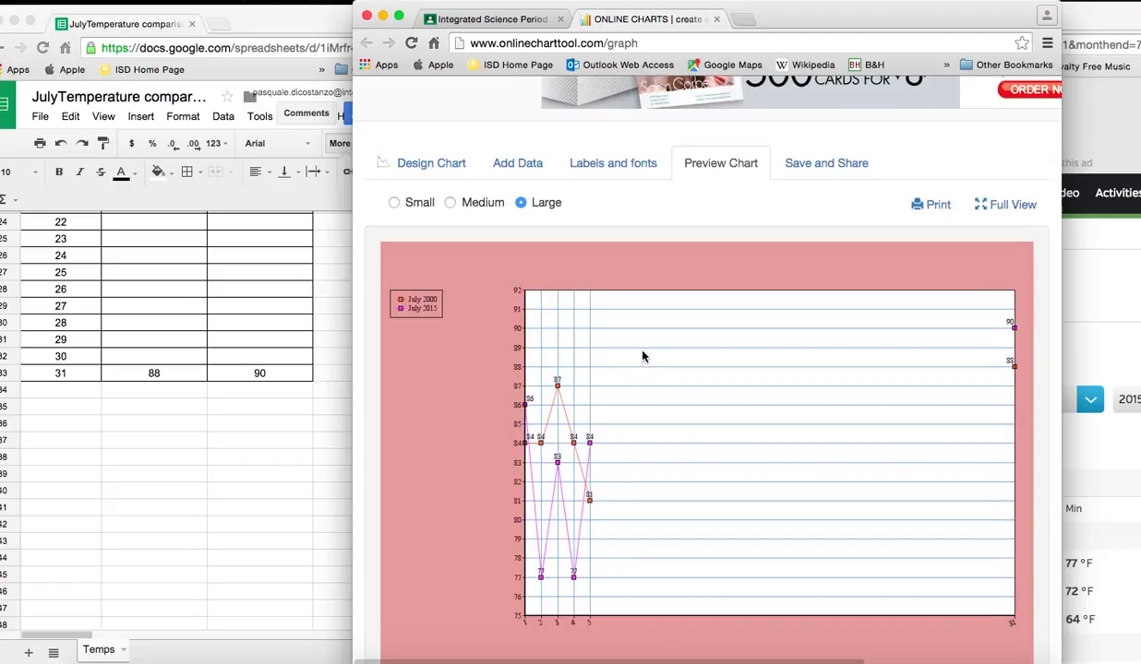
- Download the temperature chart as a JPG, open the downloaded image to check it and close it
click(799, 170)
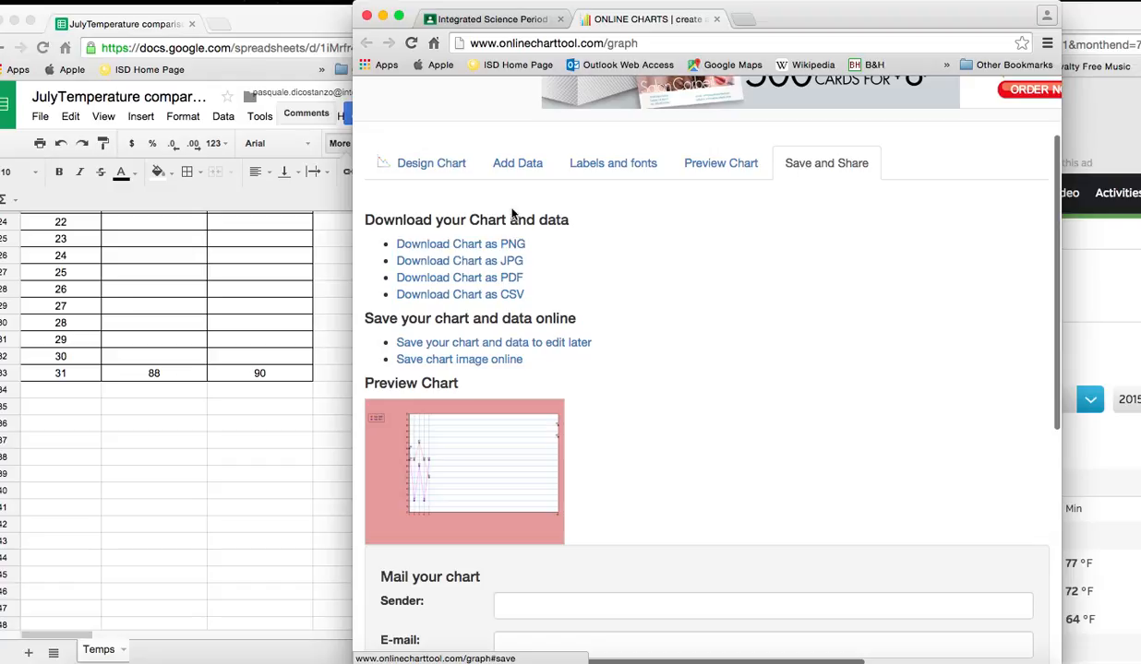
click(482, 245)
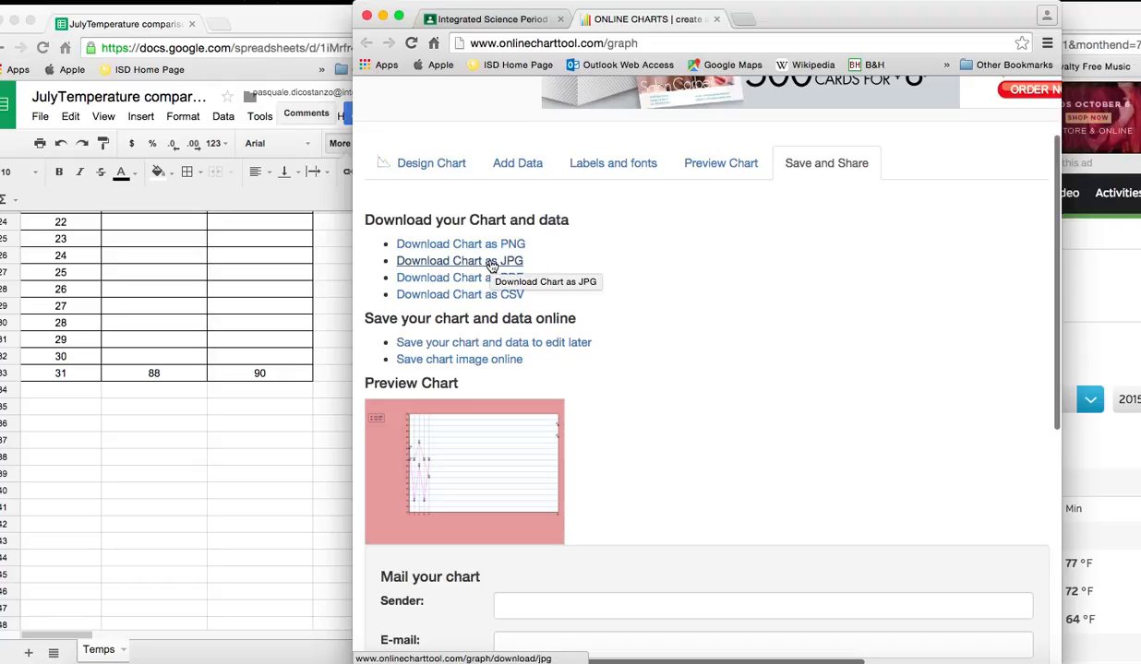
click(492, 263)
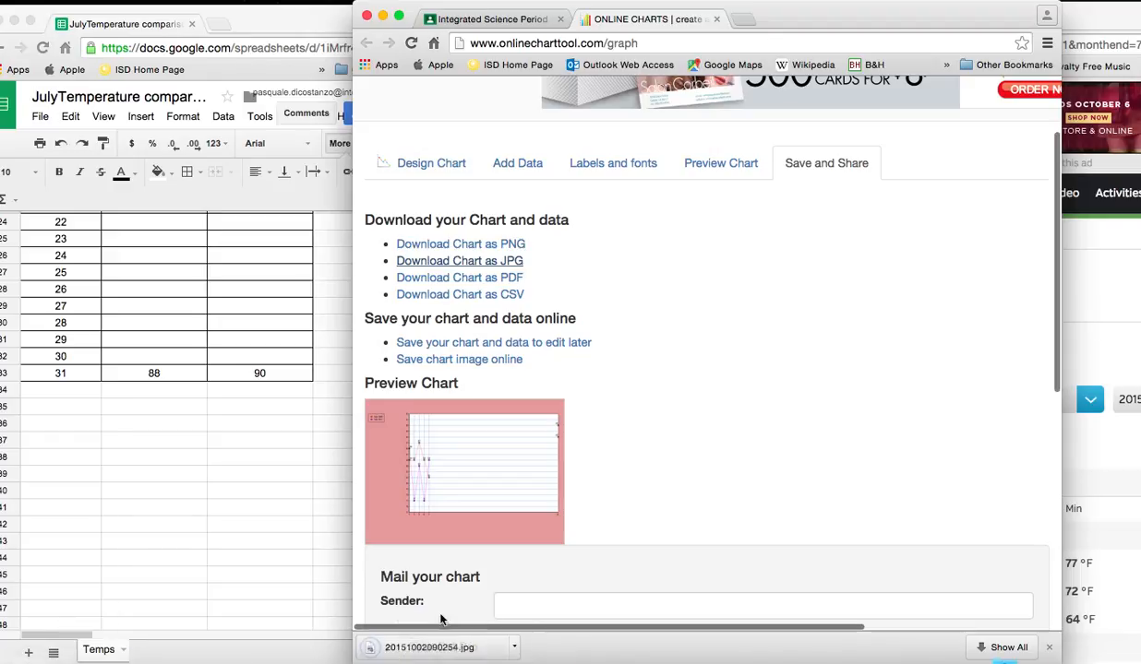
click(451, 649)
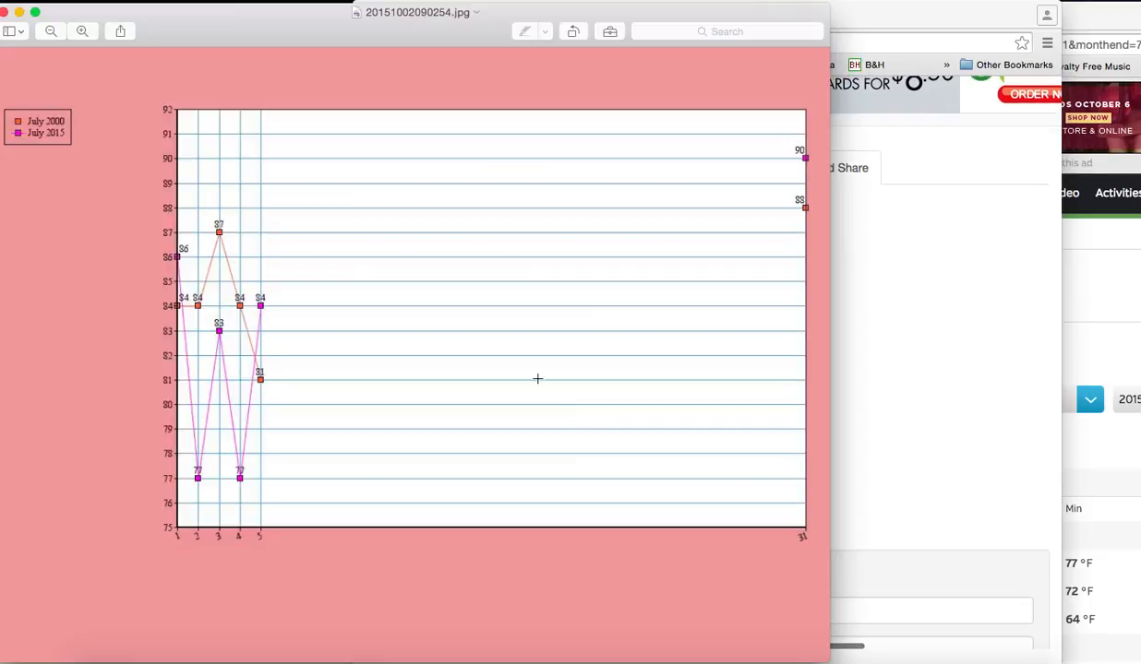
click(6, 13)
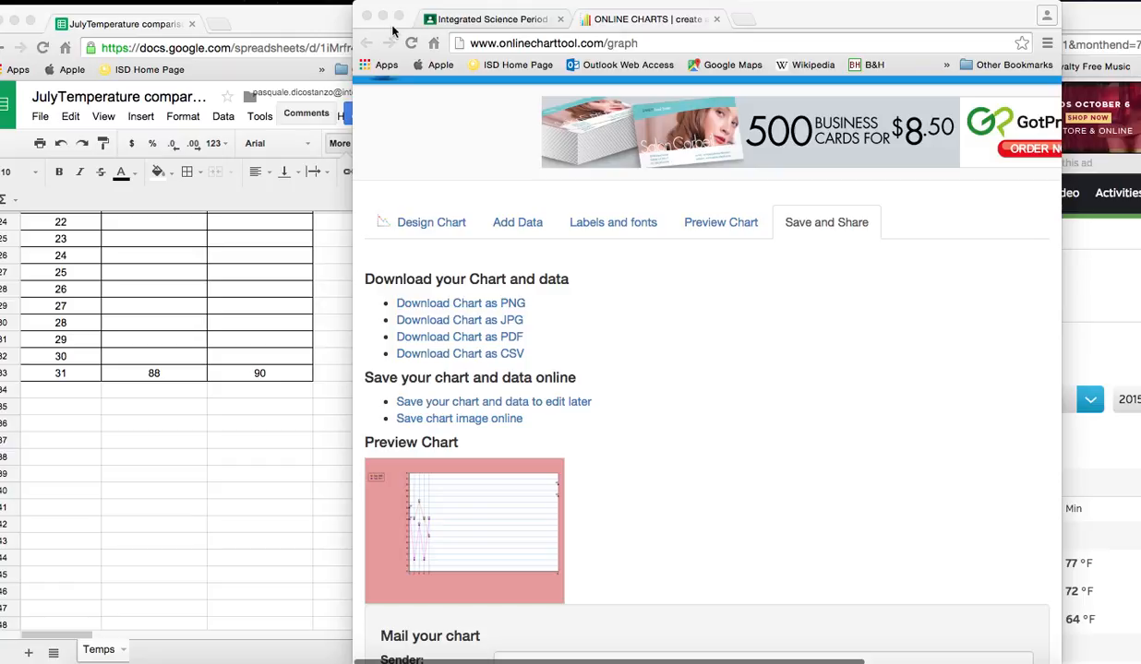
- Return to the Integrated Science assignment in Google Classroom and open its attached Google Doc, JulyTemperature Comparison - Period 3
click(326, 13)
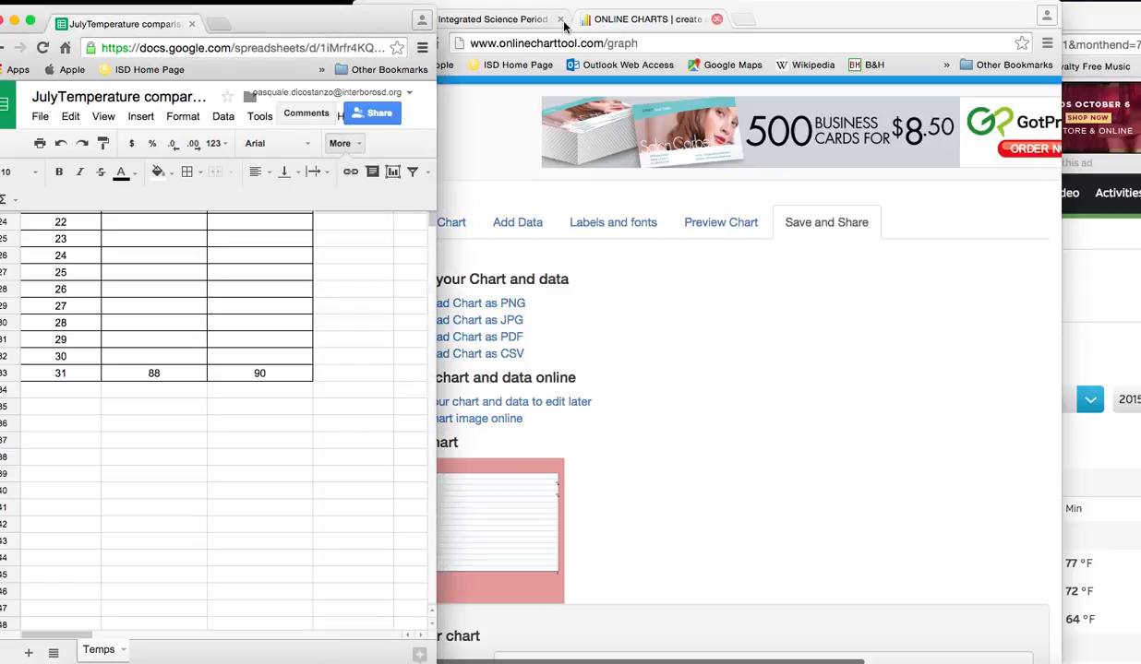
click(514, 20)
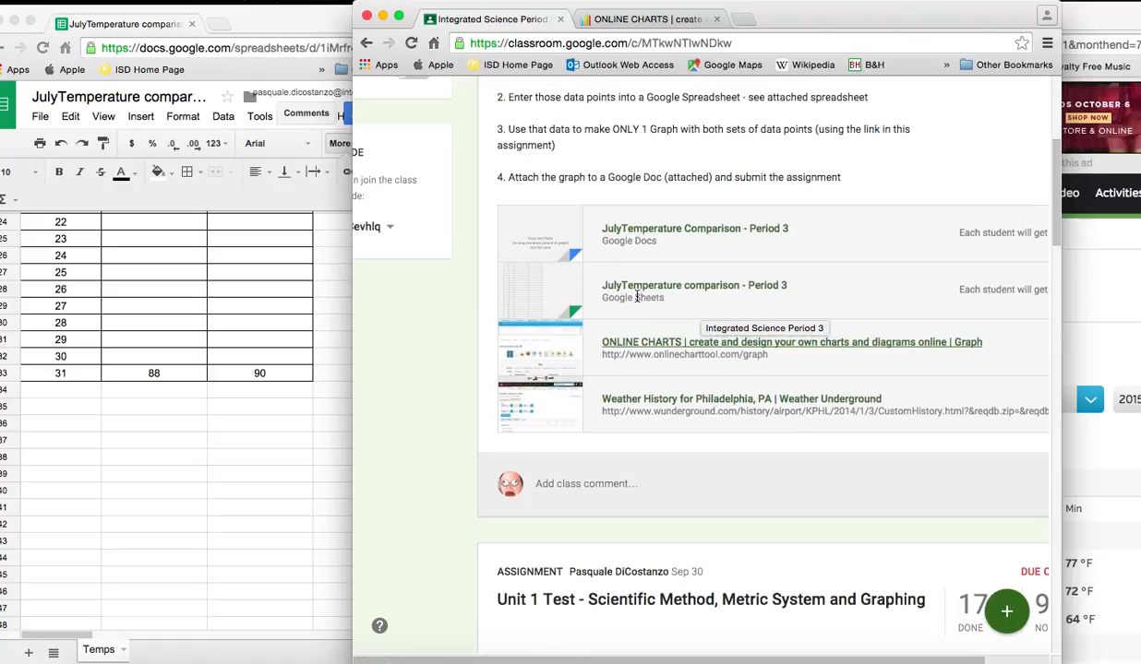
click(649, 233)
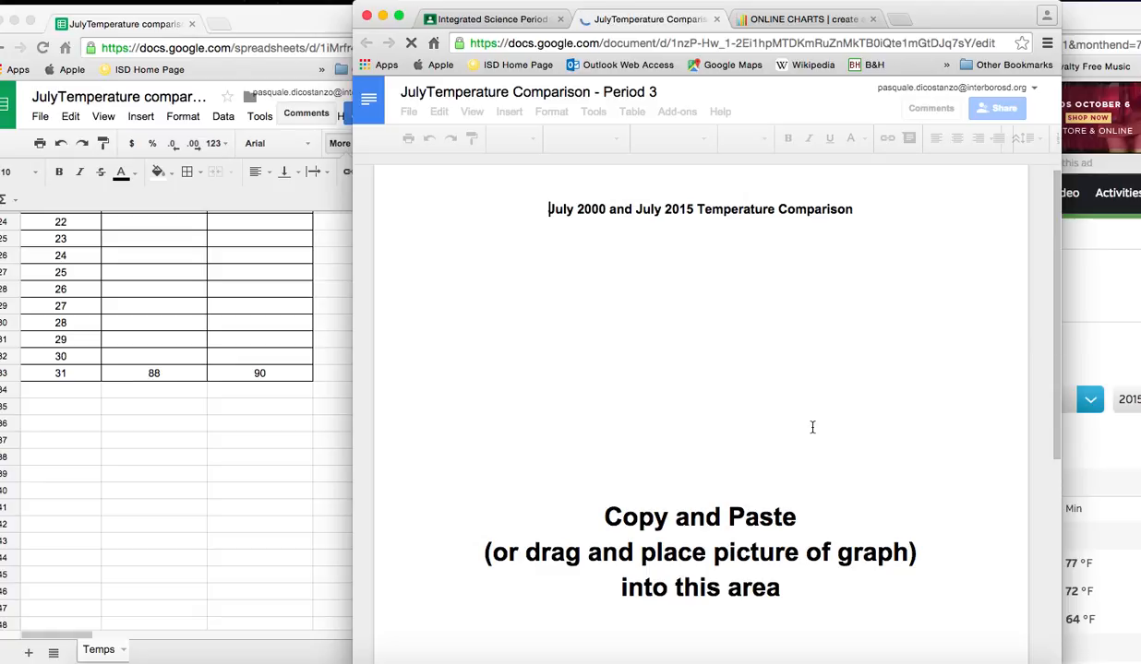
- Select the placeholder text "Copy and Paste (or drag and place picture of graph) into this area" in the document
click(735, 493)
scroll(735, 494, down, 3)
scroll(744, 314, up, 2)
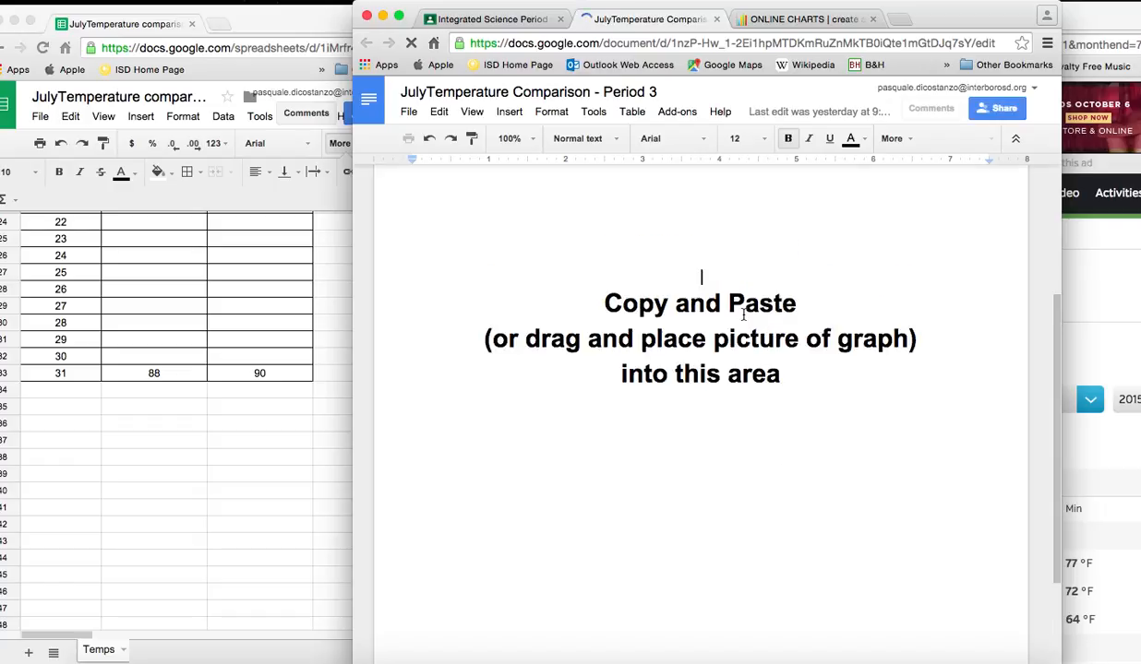
click(780, 390)
drag(780, 390, 614, 313)
- Switch to Finder's Downloads folder and try to place 09-10-2015.pdf into the document's graph area
mouse_move(139, 659)
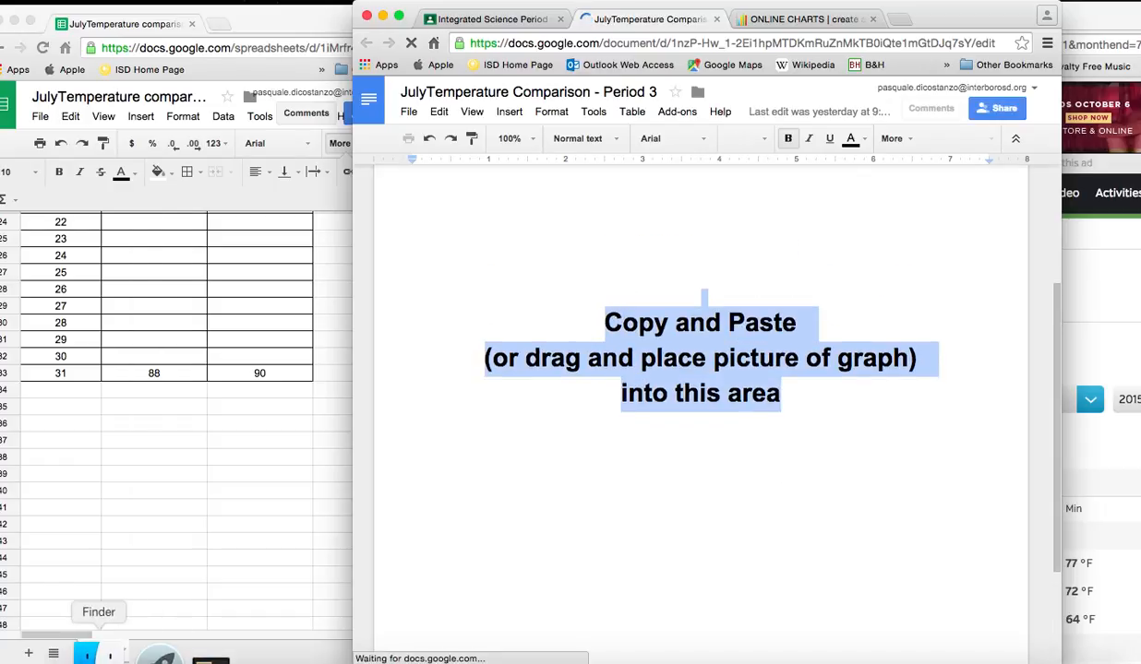
click(99, 659)
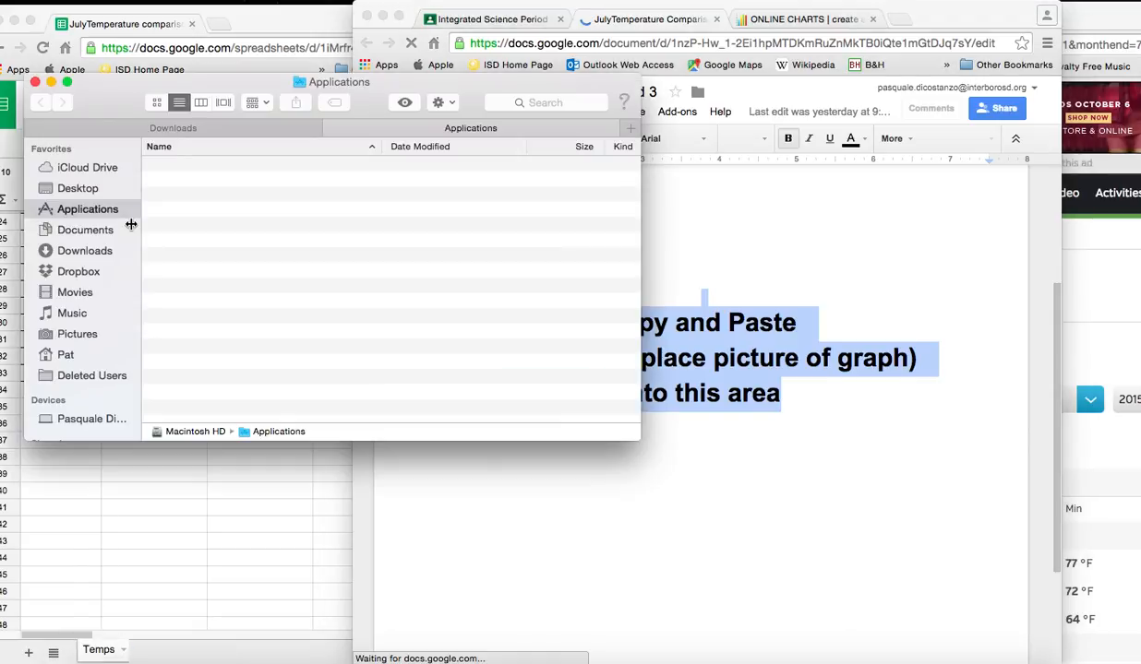
click(101, 248)
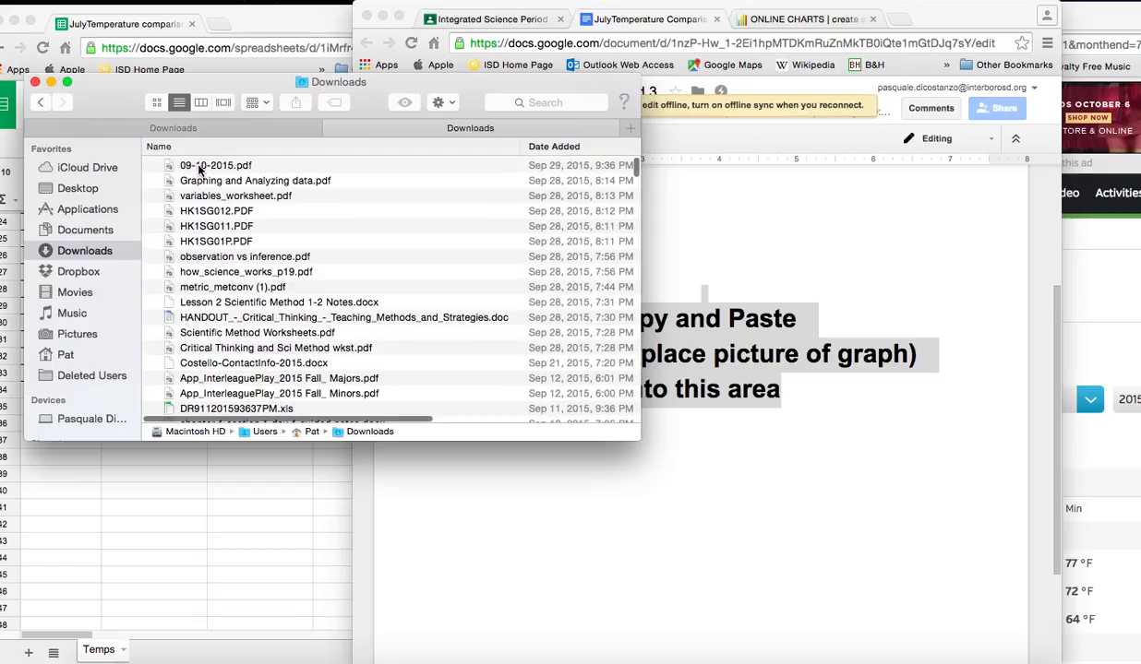
click(204, 168)
drag(205, 167, 721, 318)
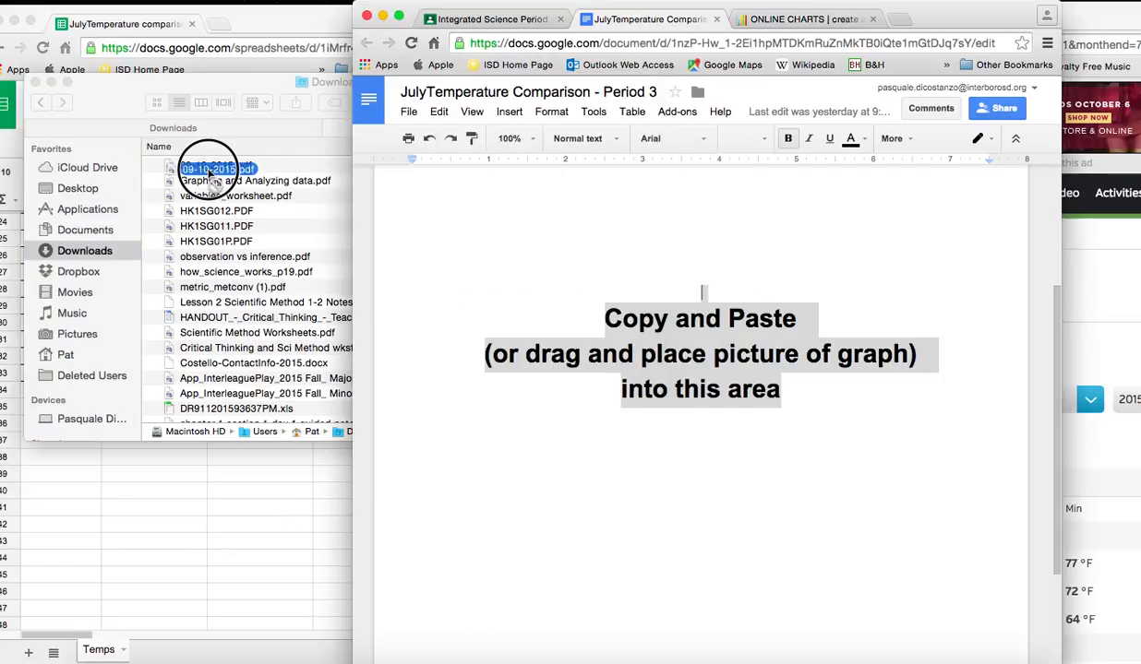
click(306, 201)
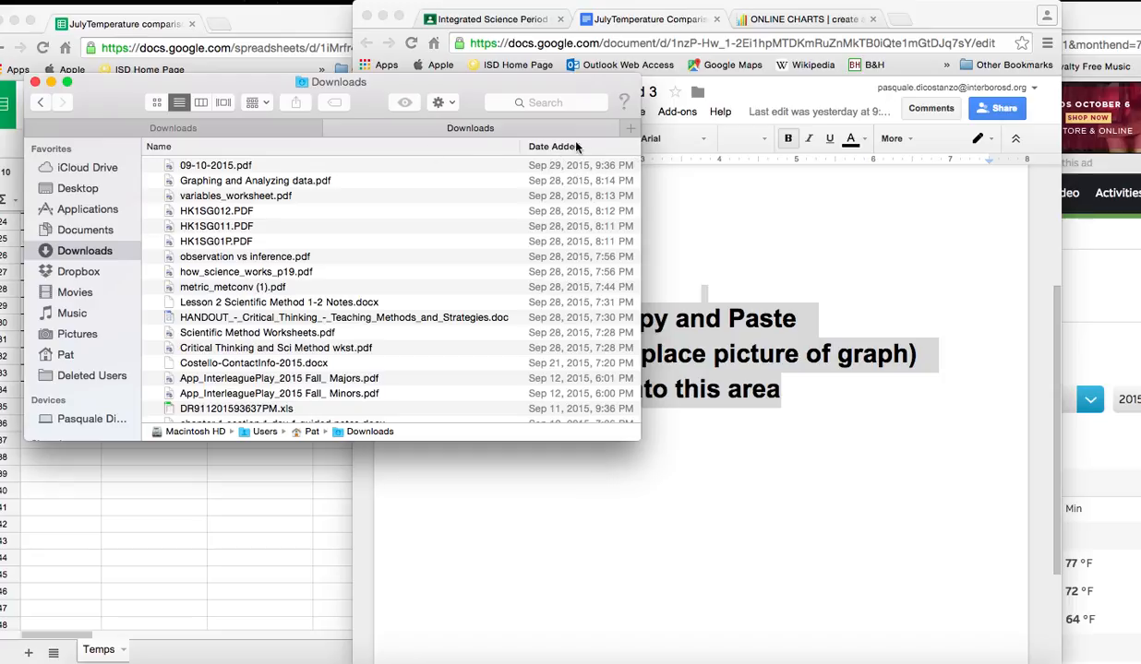
- Widen the Finder window, look through the Downloads folder for the graph image and close the window
drag(636, 437, 864, 445)
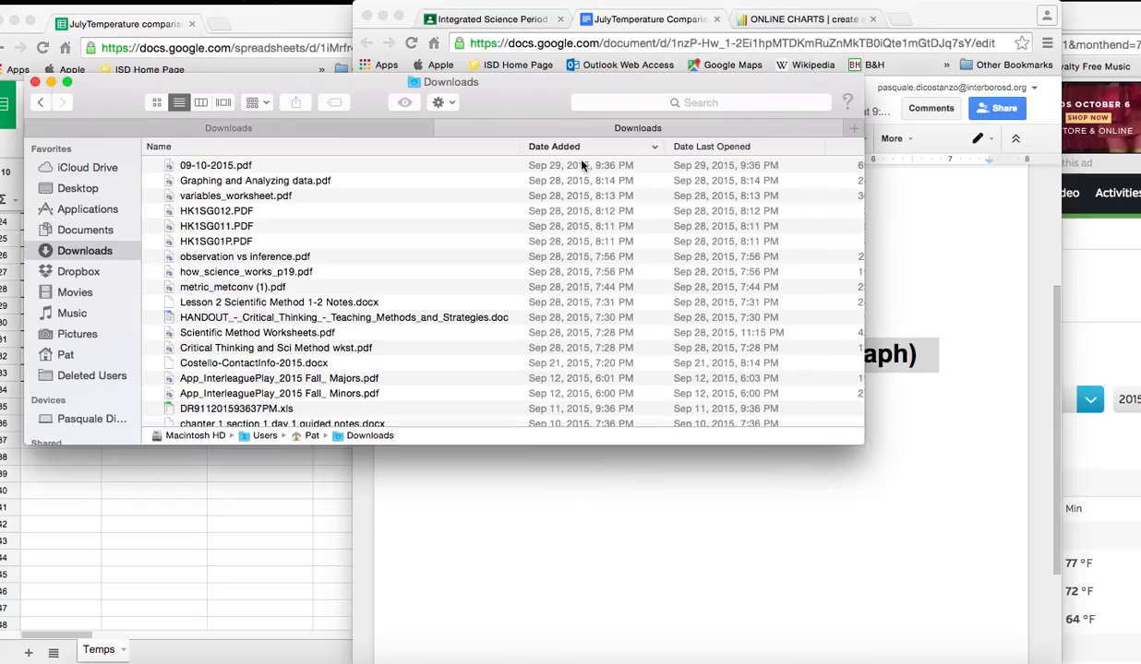
scroll(529, 184, down, 10)
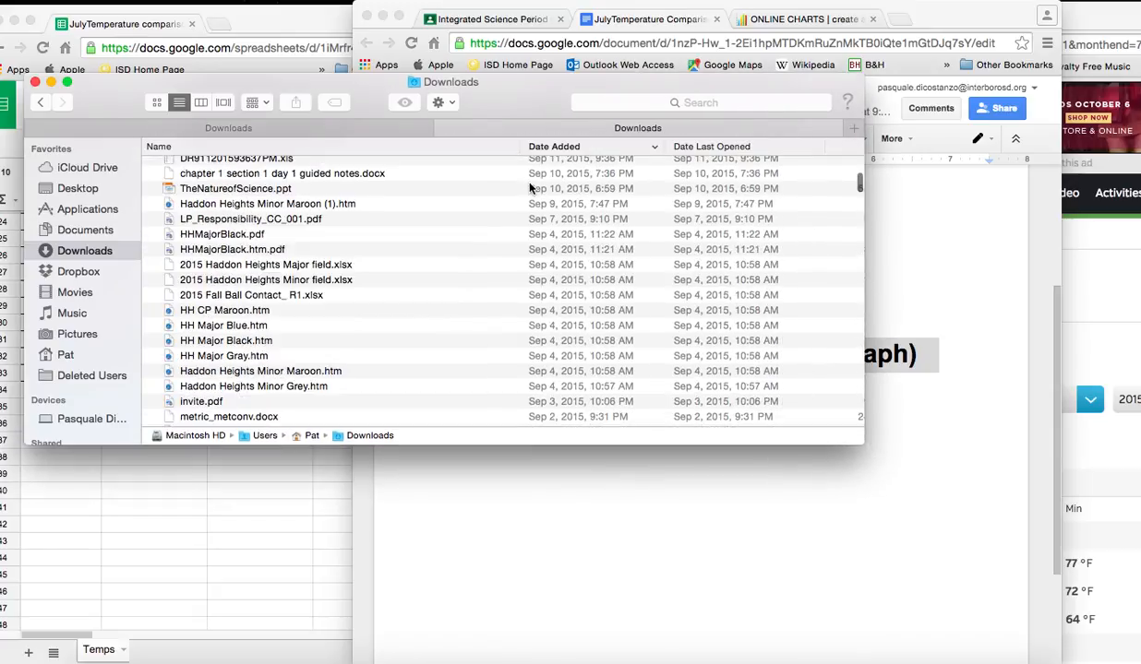
scroll(529, 188, down, 15)
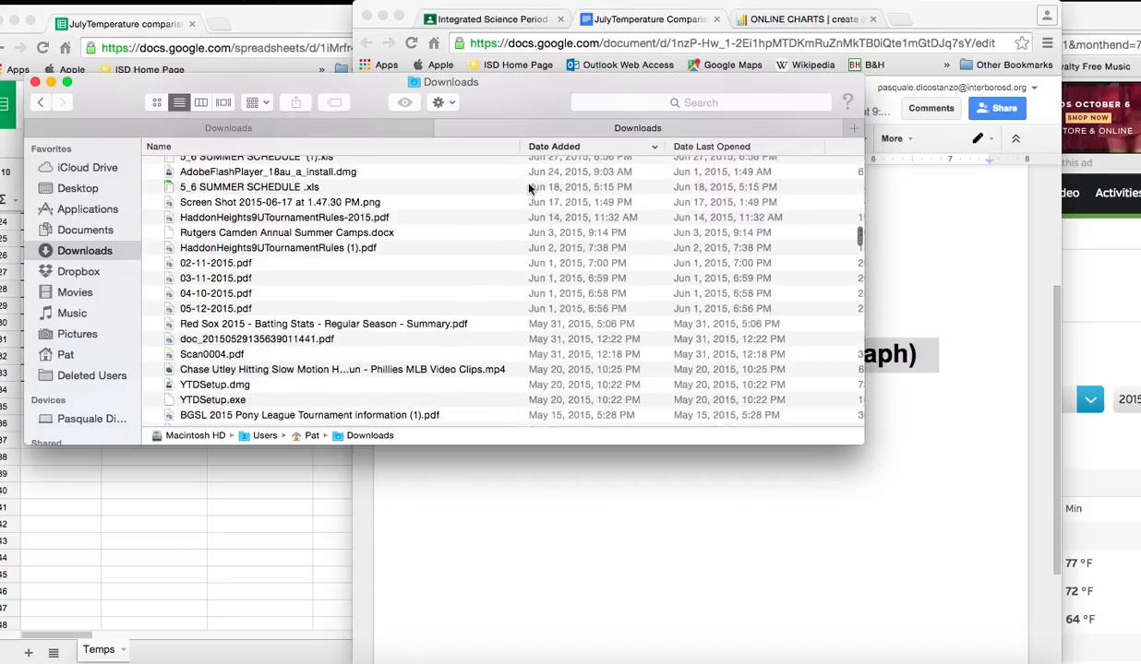
scroll(530, 188, up, 20)
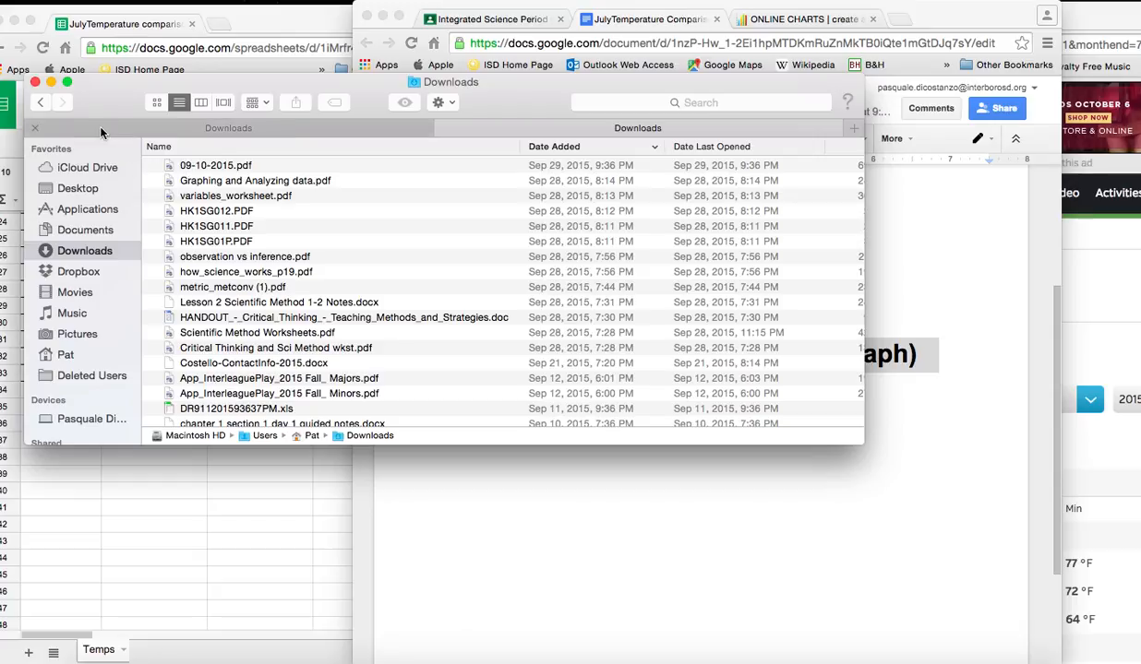
click(35, 82)
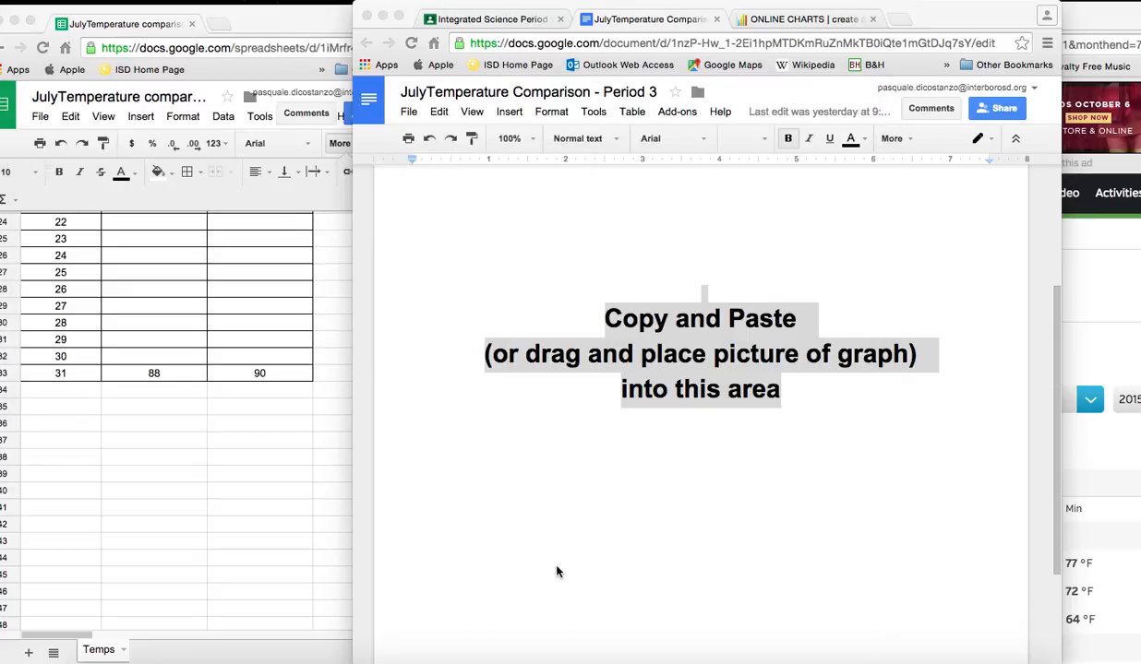
- Return to Online Charts, download the chart as a JPG again and open the new image
click(210, 440)
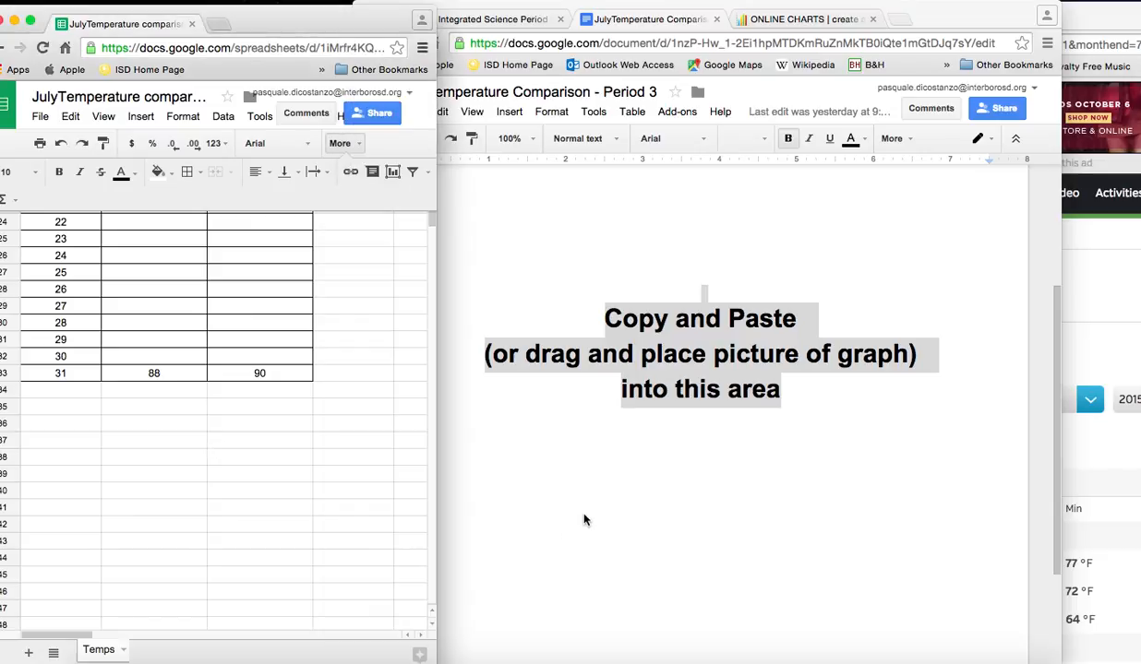
click(799, 18)
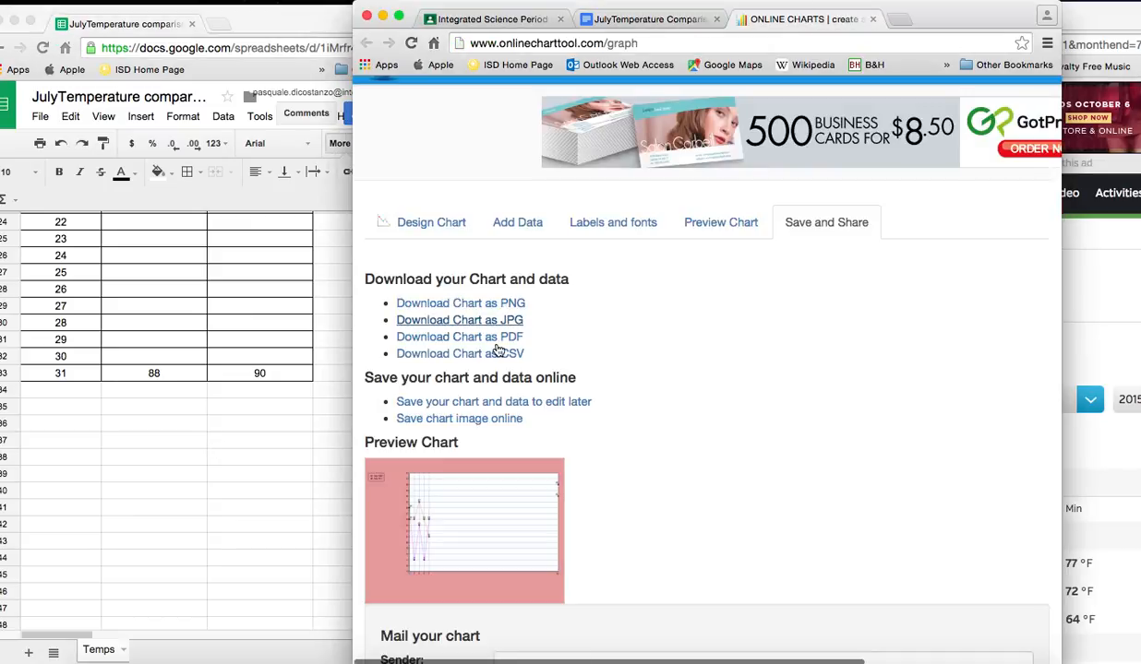
click(484, 325)
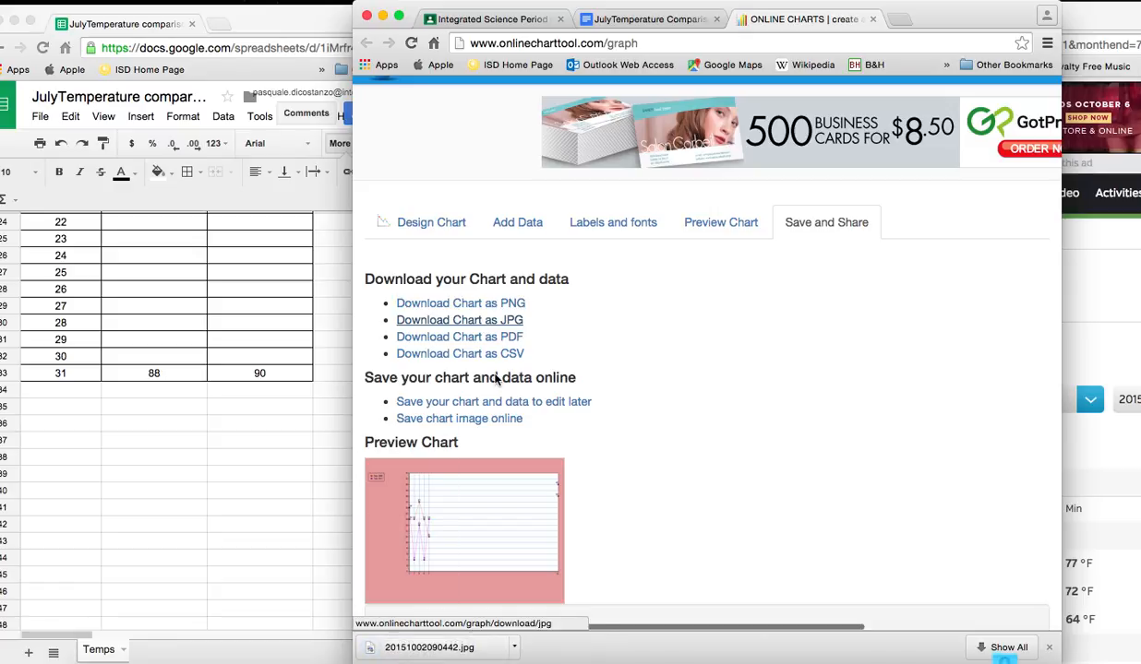
scroll(495, 380, down, 1)
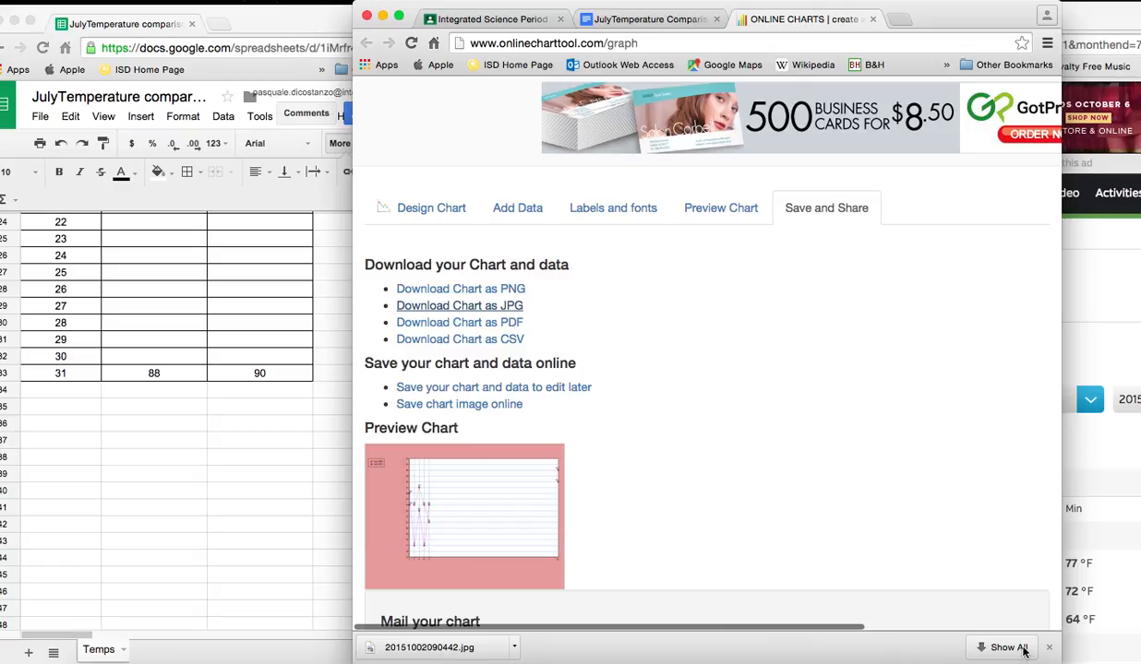
click(451, 653)
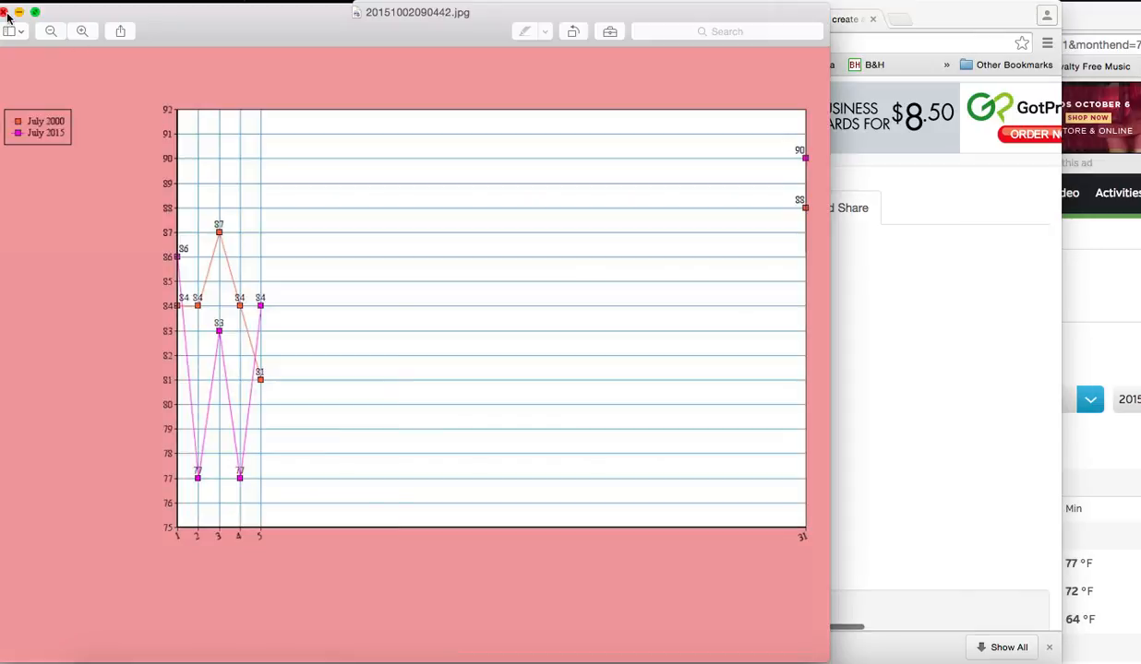
- Save the downloaded graph image 20151002090442.jpg in Preview and close its window
click(99, 1)
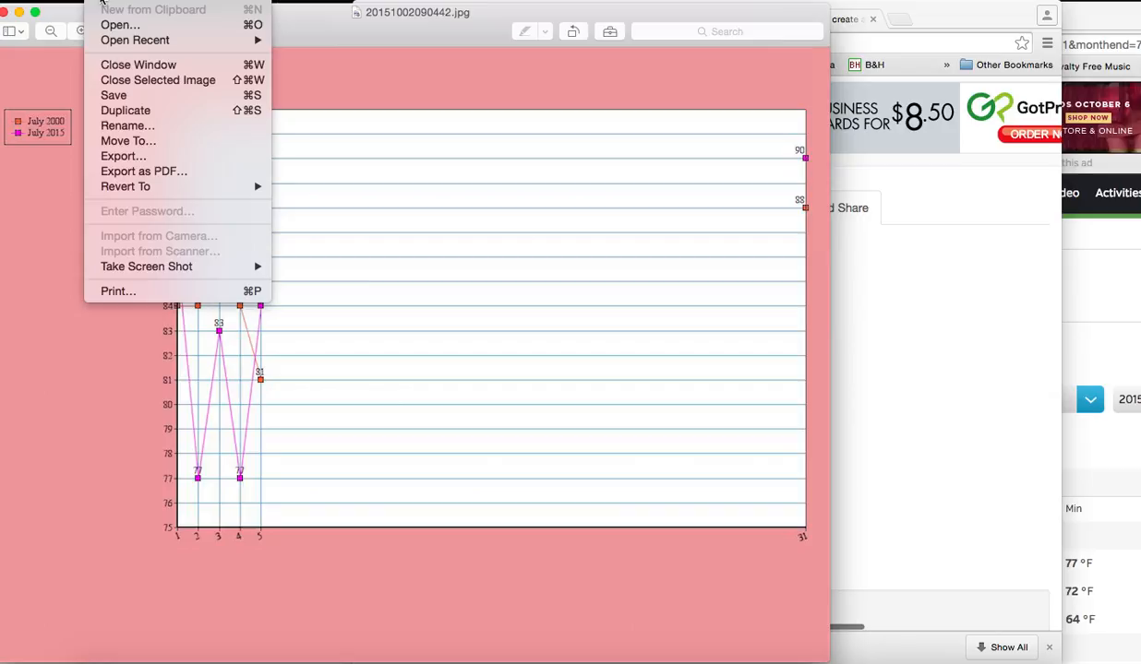
click(156, 103)
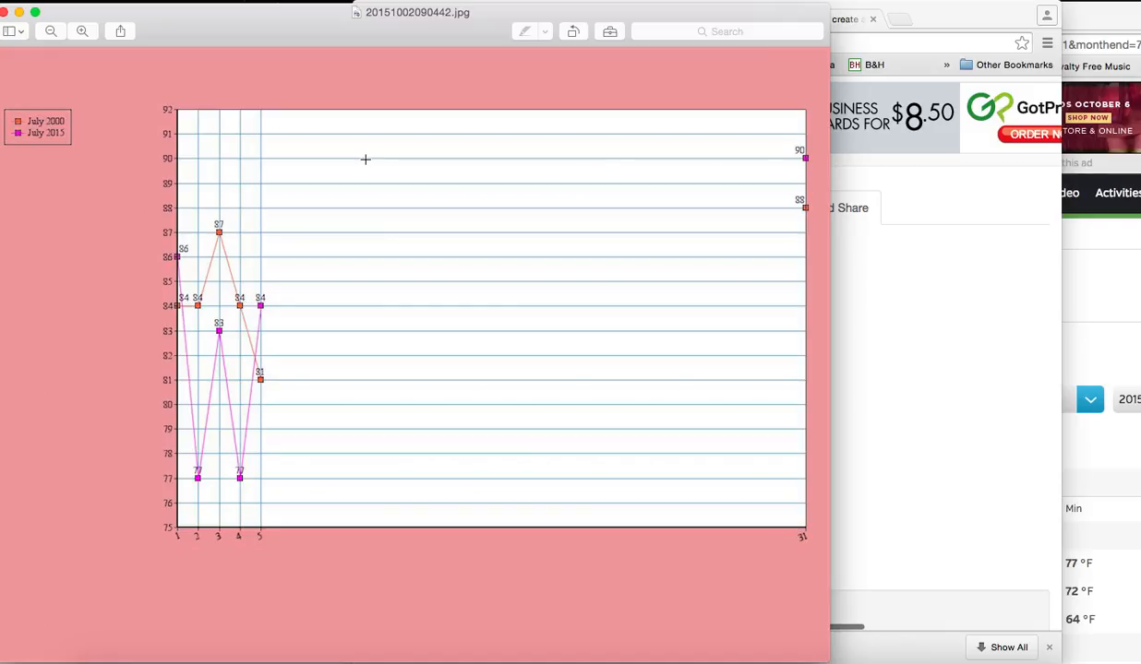
click(51, 5)
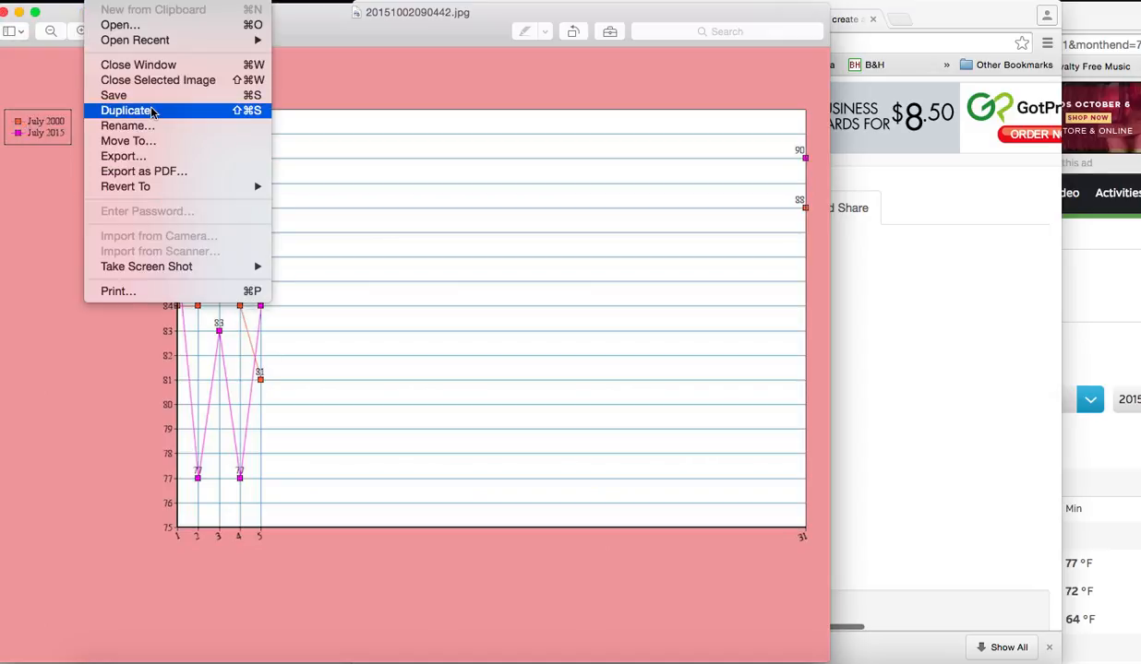
click(5, 14)
click(5, 13)
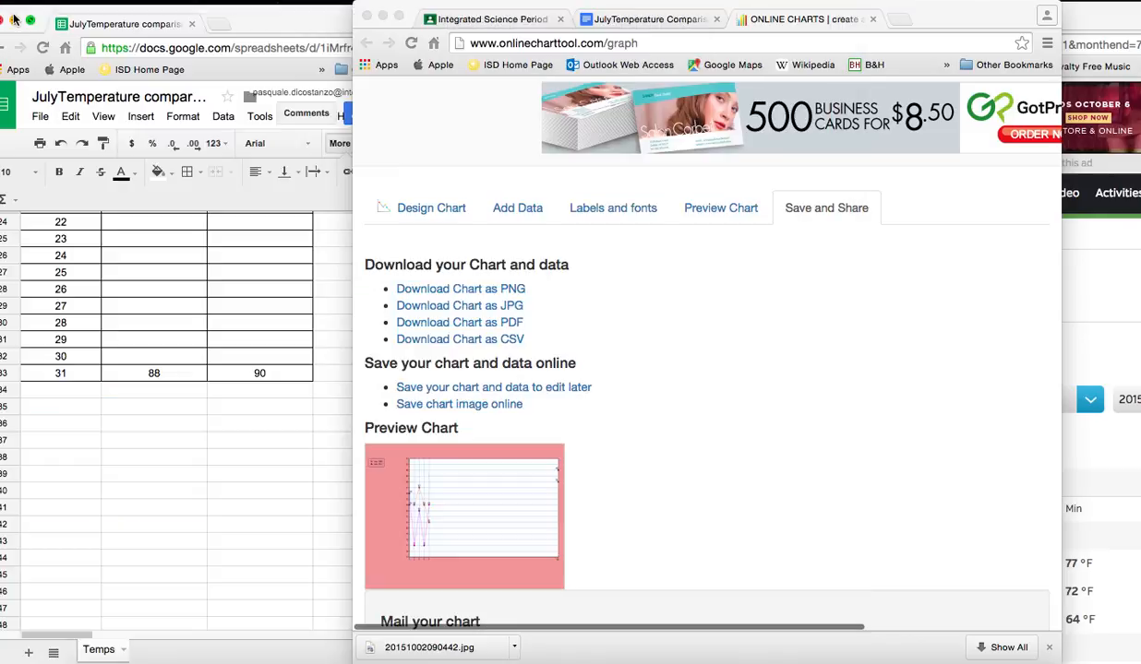
- Uncover the desktop by minimizing the spreadsheet and shifting the browser window, and return to the JulyTemperature Comparison document
click(303, 21)
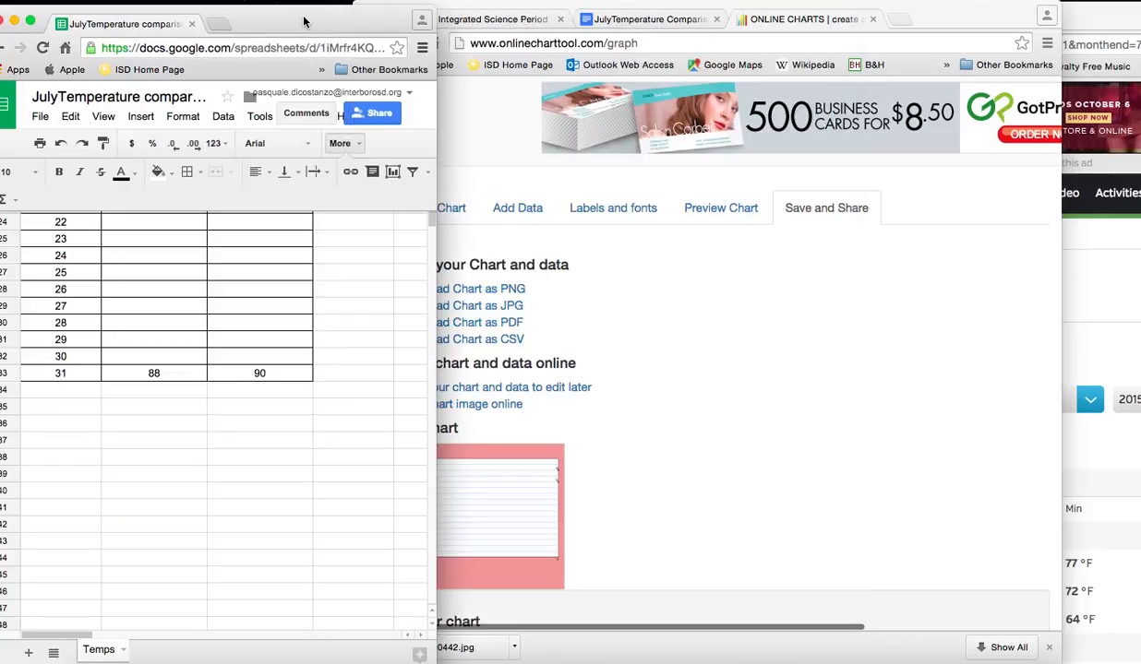
click(14, 22)
drag(926, 20, 718, 16)
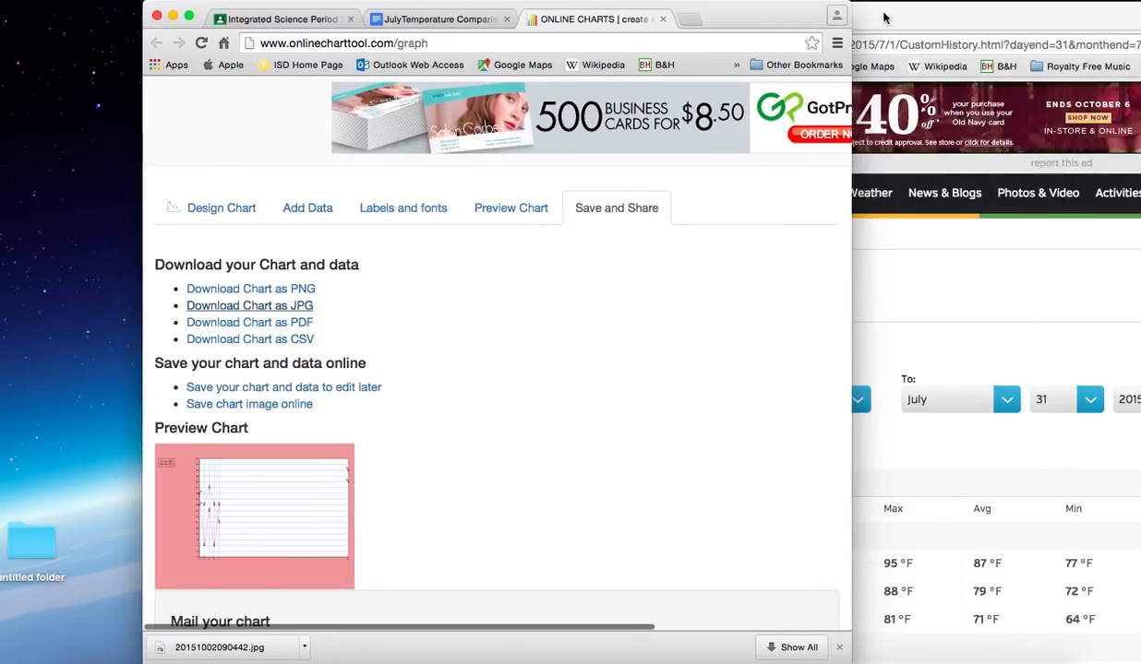
click(883, 17)
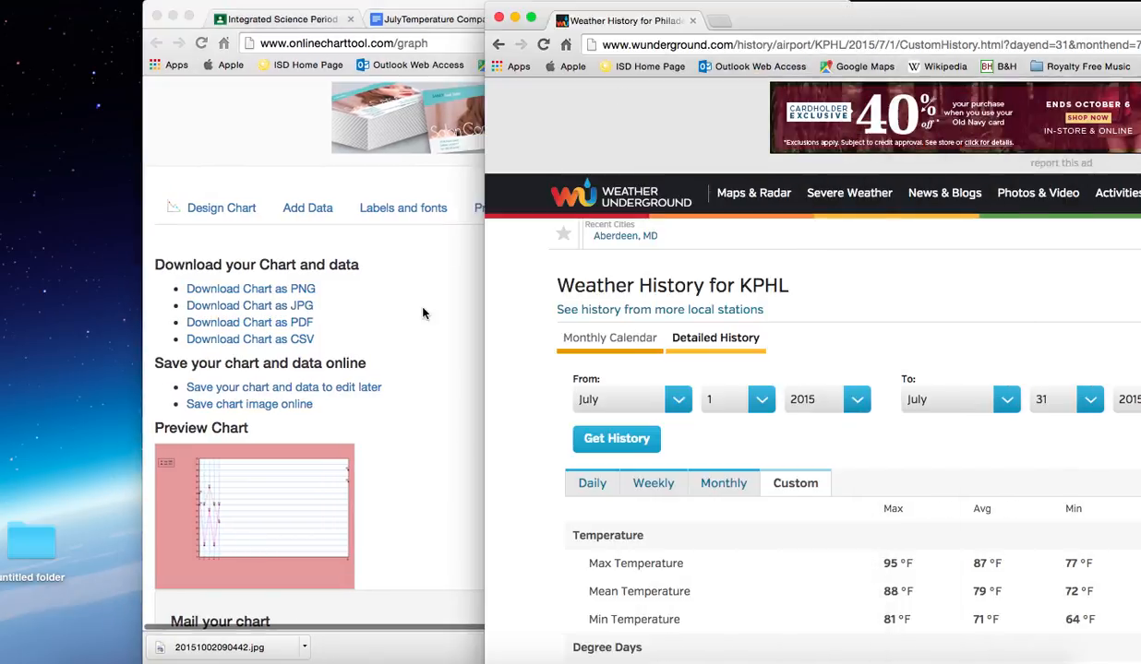
click(414, 18)
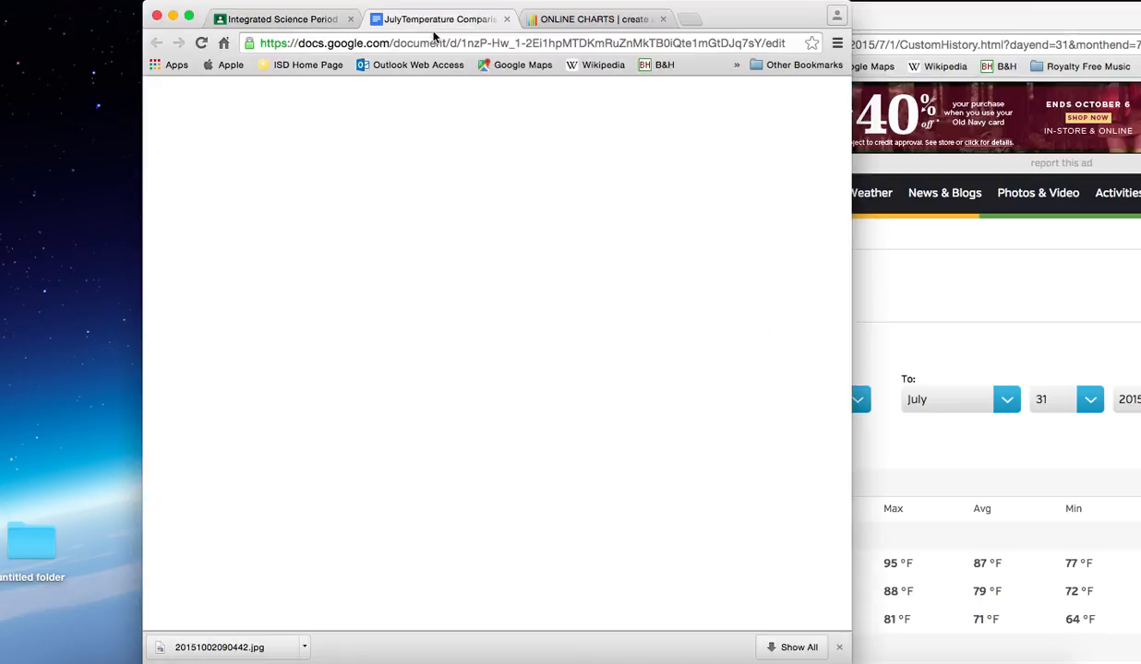